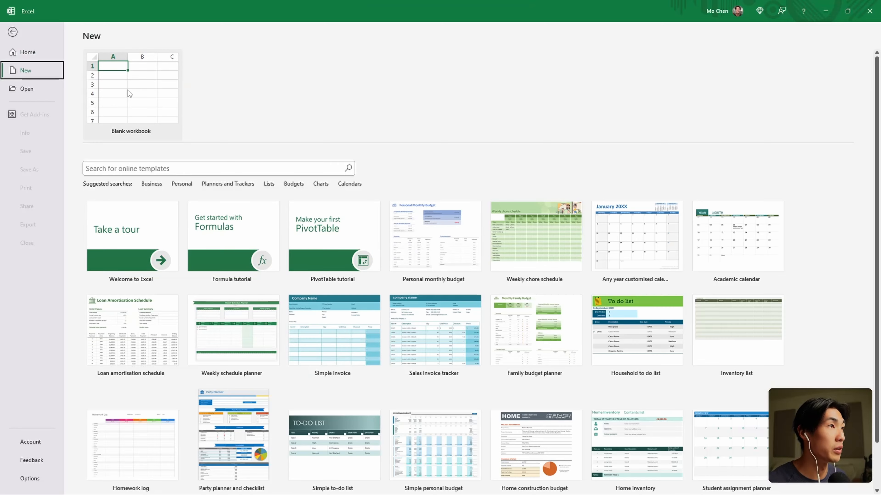
- Create a blank workbook and save it as Book4 in the Downloads folder
{"action": "left_click", "coordinate": [145, 206]}
{"action": "key", "text": "ctrl+s"}
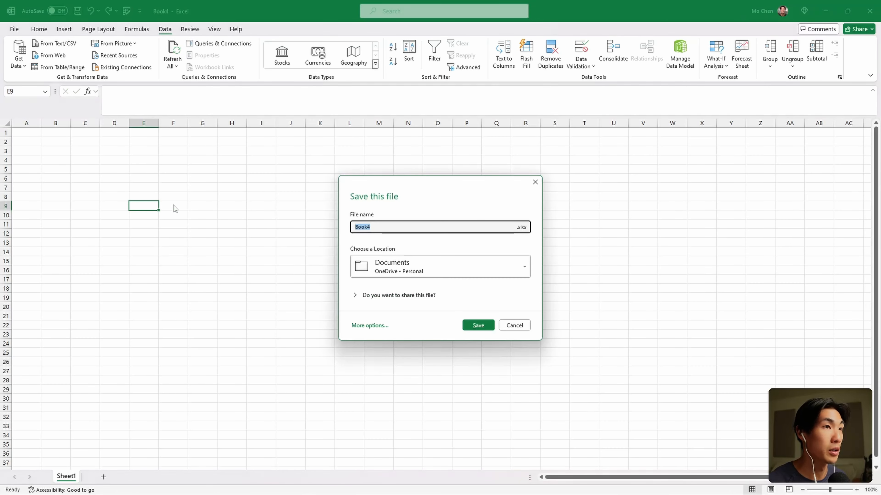
{"action": "left_click", "coordinate": [375, 326]}
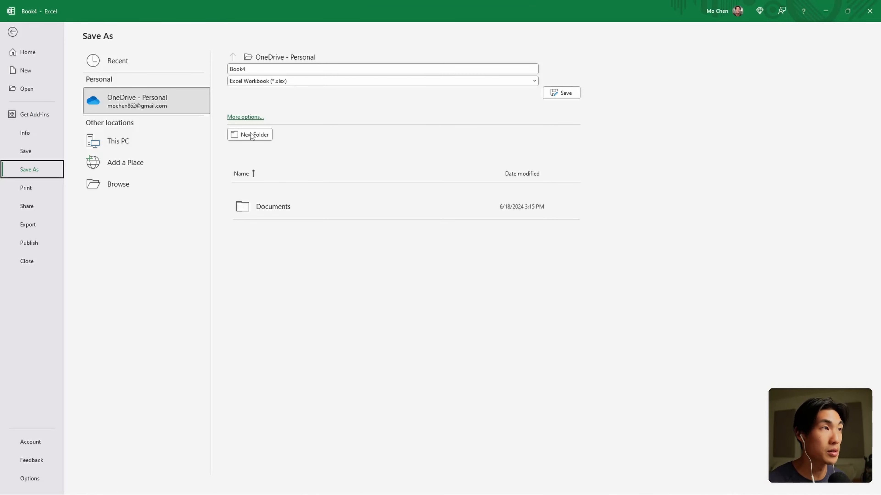
{"action": "left_click", "coordinate": [250, 117]}
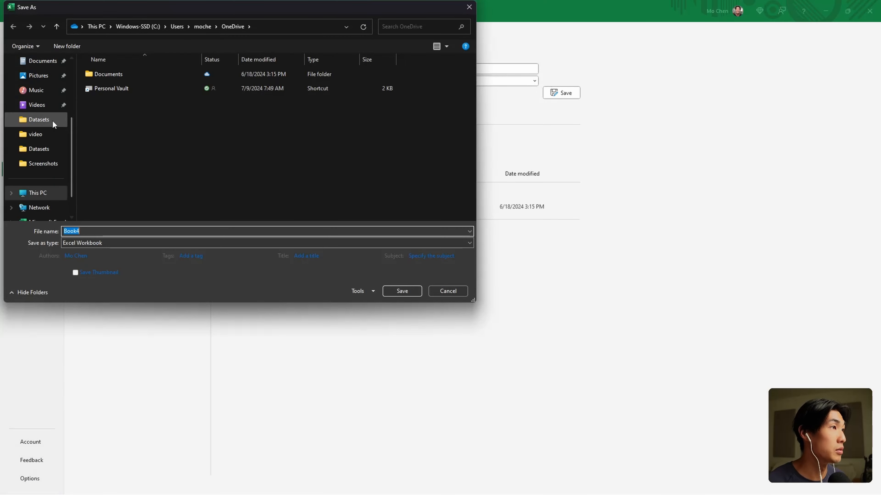
{"action": "scroll", "coordinate": [38, 179], "scroll_direction": "up", "scroll_amount": 2}
{"action": "left_click", "coordinate": [41, 90]}
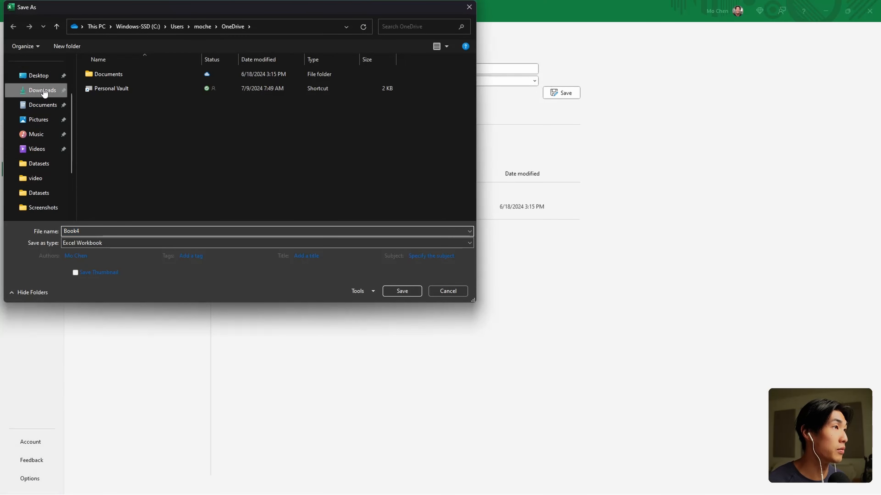
{"action": "left_click", "coordinate": [401, 291]}
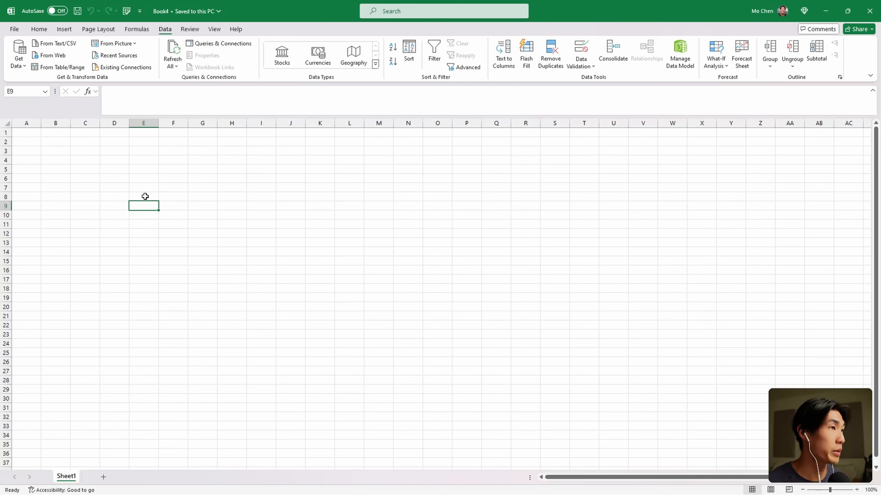
- Select cell A1 and launch the Power Query Editor from the workbook
{"action": "left_click", "coordinate": [33, 135]}
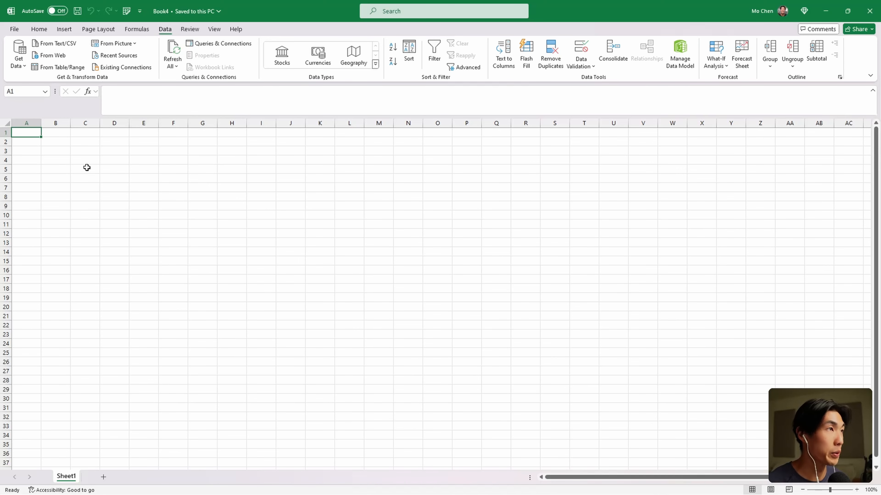
{"action": "key", "text": "ctrl"}
{"action": "key", "text": "ctrl"}
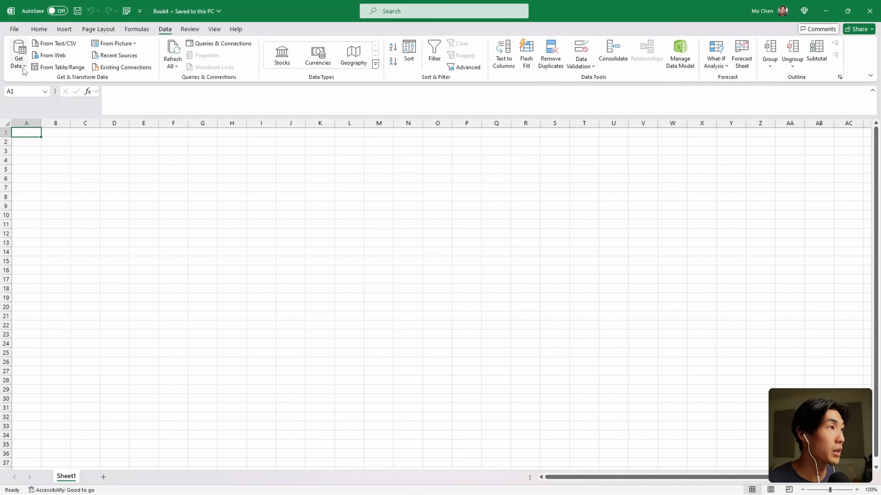
{"action": "left_click", "coordinate": [21, 64]}
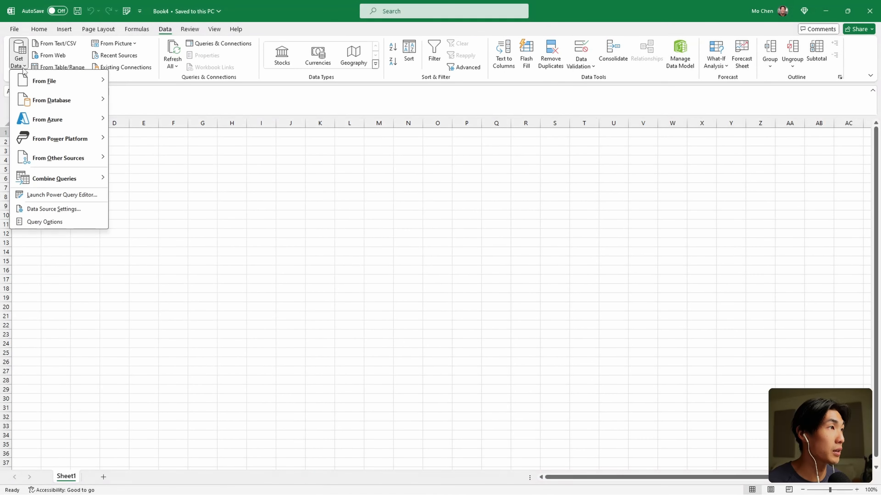
{"action": "left_click", "coordinate": [59, 198]}
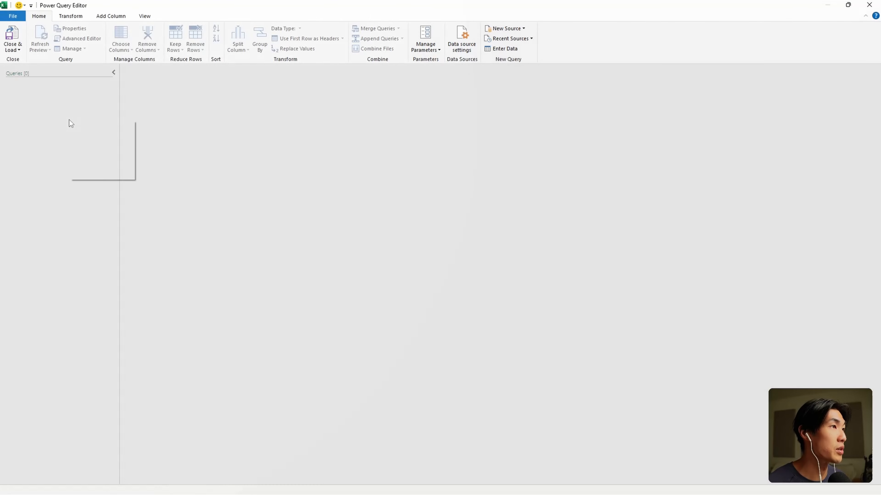
{"action": "right_click", "coordinate": [69, 120]}
{"action": "mouse_move", "coordinate": [116, 140]}
{"action": "mouse_move", "coordinate": [166, 140]}
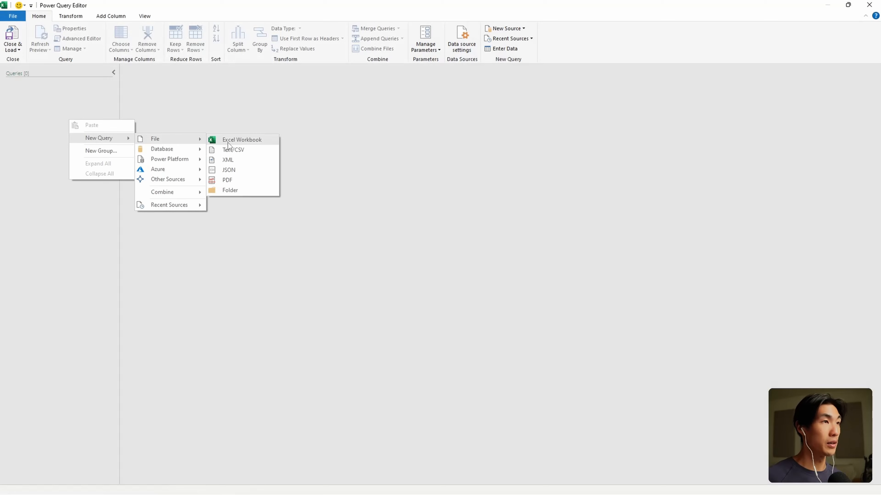
{"action": "left_click", "coordinate": [83, 90]}
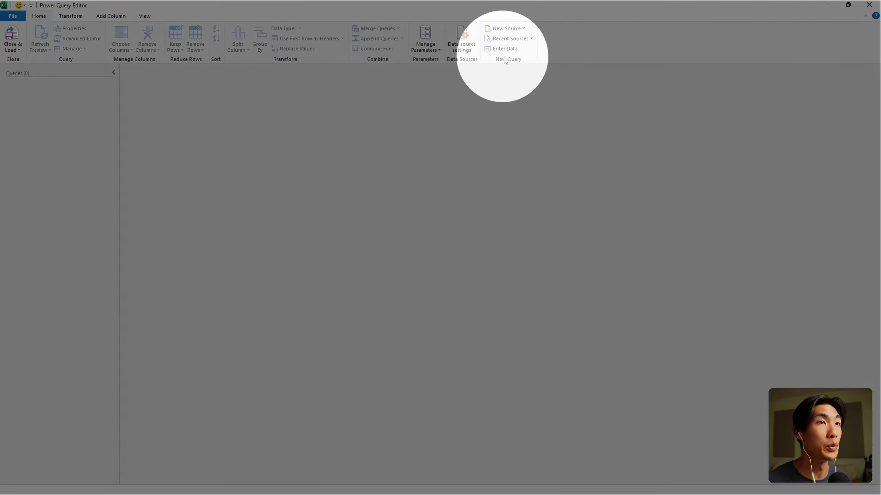
- Import Uncleaned_DS_jobs.csv from the Downloads folder as a new Text/CSV query with the default import settings
{"action": "left_click", "coordinate": [507, 28]}
{"action": "mouse_move", "coordinate": [512, 38]}
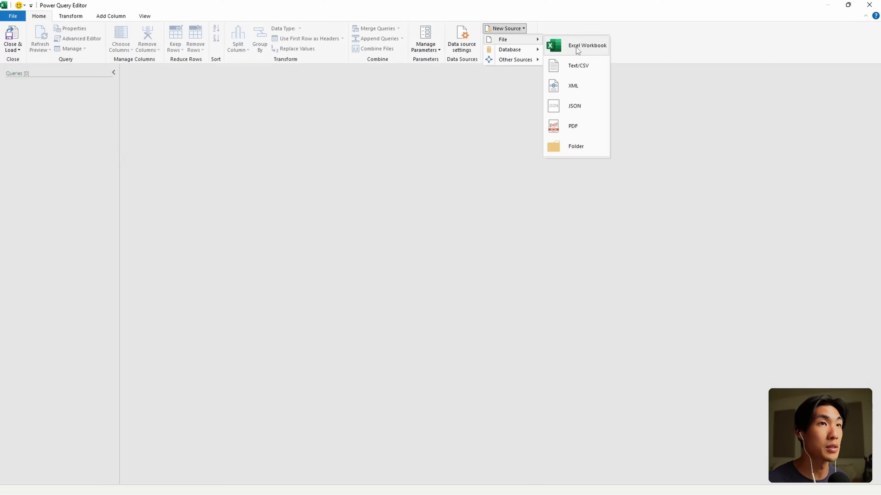
{"action": "left_click", "coordinate": [578, 67]}
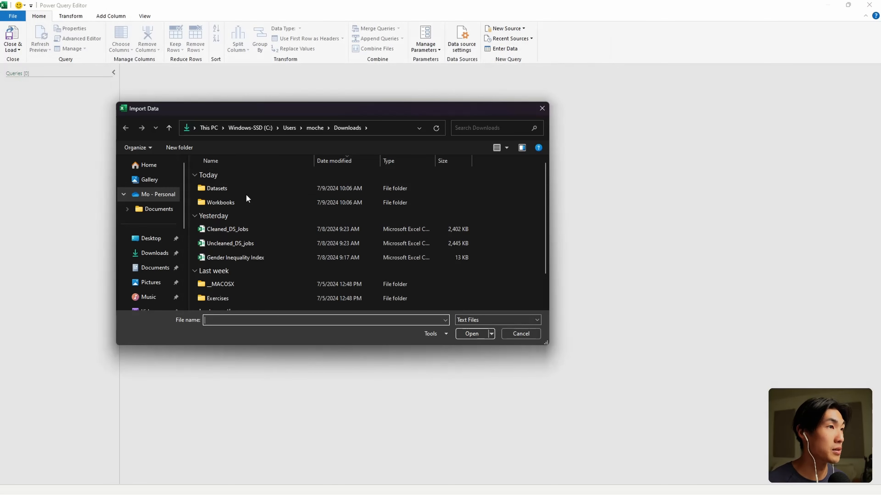
{"action": "left_click", "coordinate": [155, 253]}
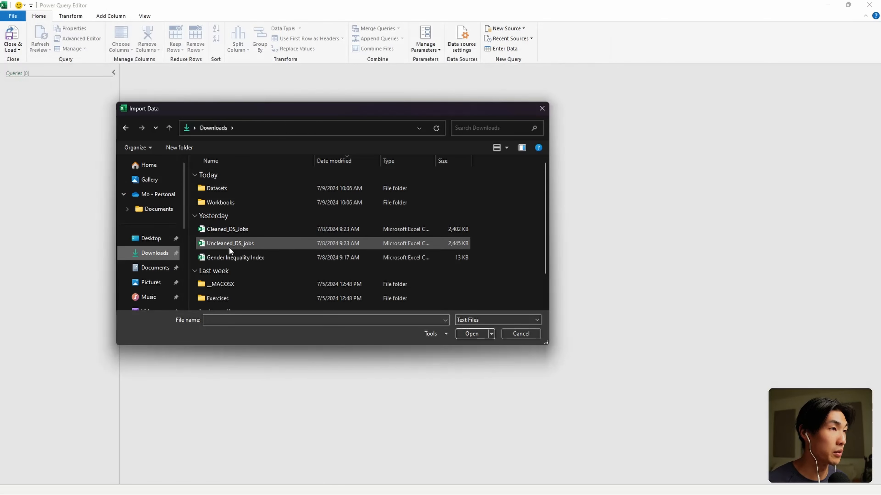
{"action": "double_click", "coordinate": [220, 244]}
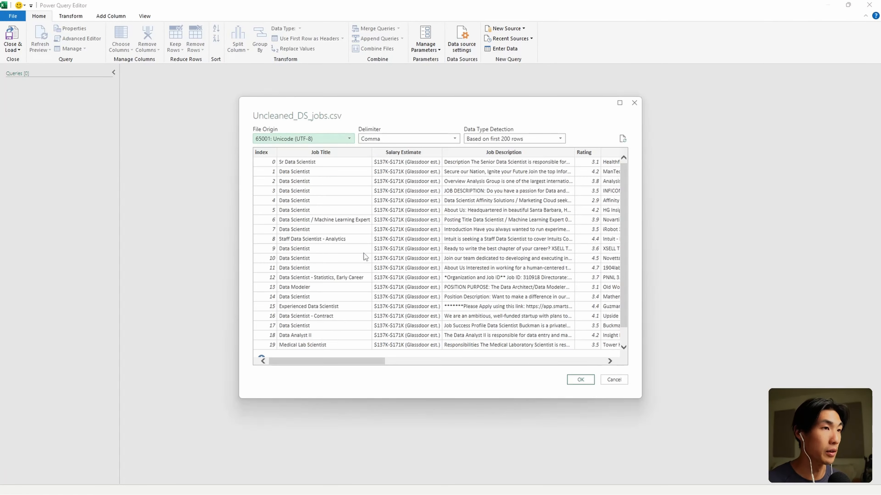
{"action": "left_click", "coordinate": [590, 381]}
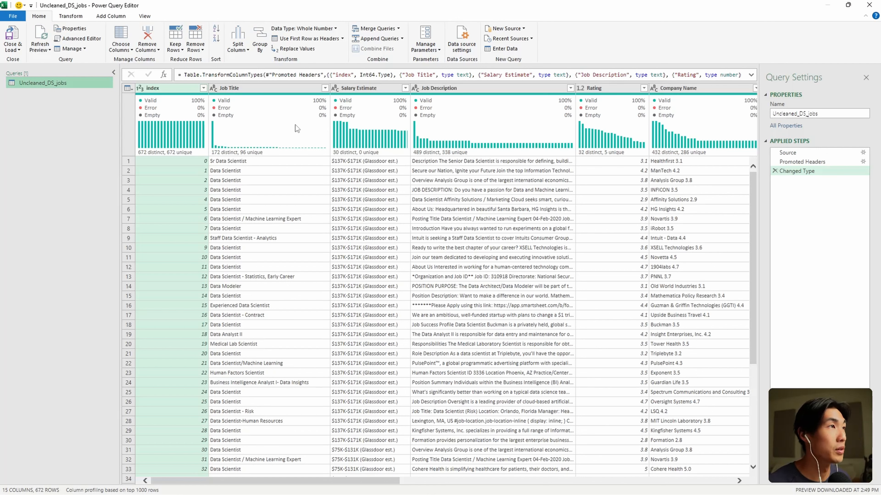
- Review the data preview options and inspect the column profile of Salary Estimate
{"action": "left_click", "coordinate": [145, 16]}
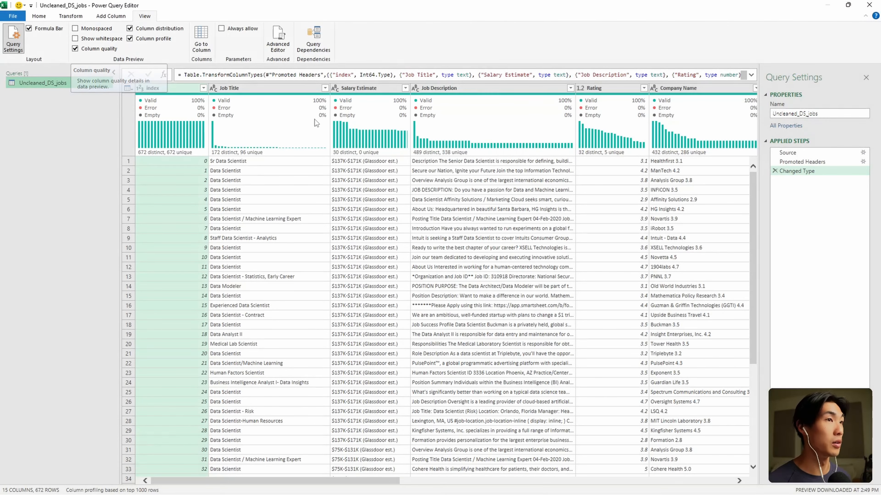
{"action": "mouse_move", "coordinate": [372, 139]}
{"action": "left_click", "coordinate": [363, 88]}
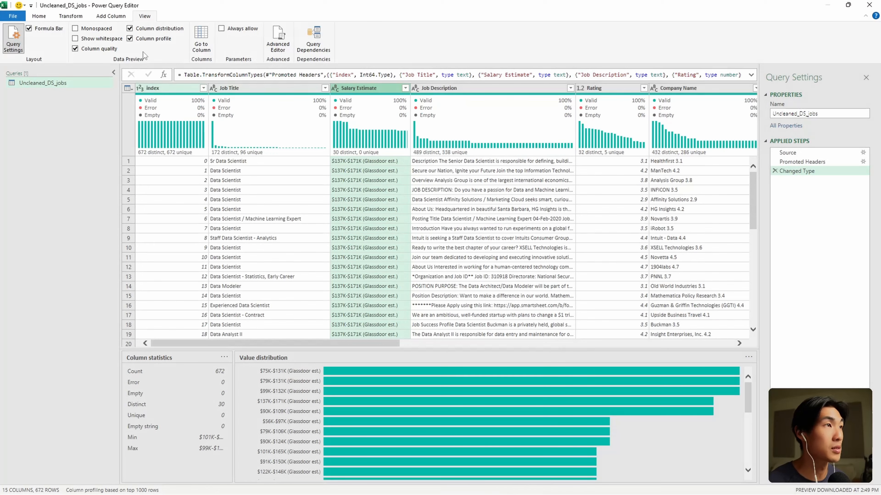
- Toggle column distribution, column profile and column quality in the data preview off and back on
{"action": "left_click", "coordinate": [147, 29]}
{"action": "left_click", "coordinate": [131, 38]}
{"action": "left_click", "coordinate": [99, 49]}
{"action": "left_click", "coordinate": [98, 49]}
{"action": "left_click", "coordinate": [151, 39]}
{"action": "left_click", "coordinate": [155, 29]}
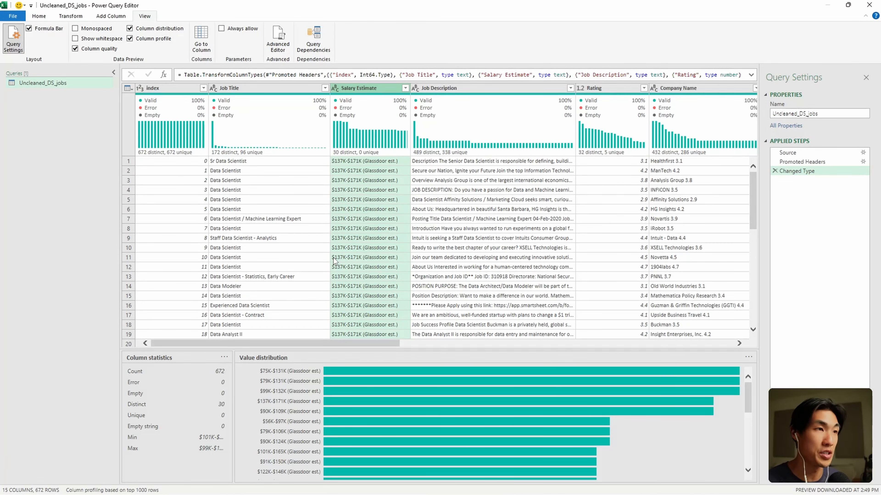
- Examine the column statistics and value distributions of Job Title, Salary Estimate, Location and Size
{"action": "left_click_drag", "start_coordinate": [314, 343], "coordinate": [231, 345]}
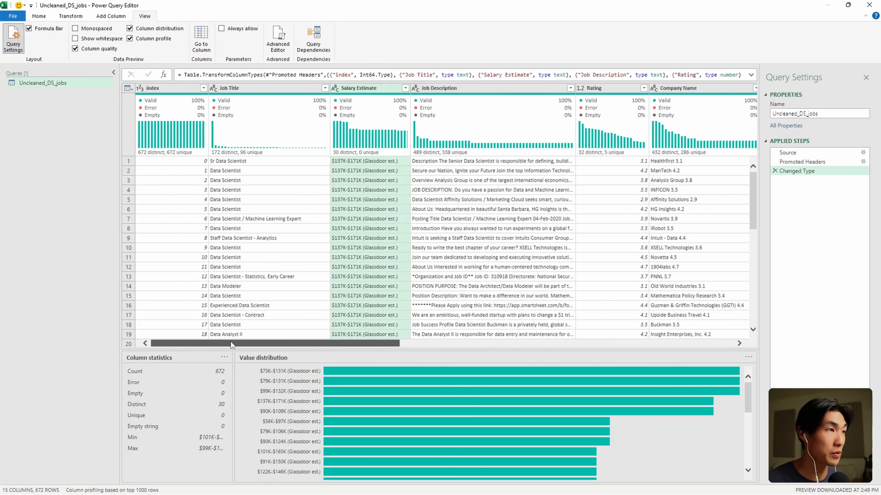
{"action": "left_click", "coordinate": [266, 90]}
{"action": "left_click", "coordinate": [364, 90]}
{"action": "left_click_drag", "start_coordinate": [388, 341], "coordinate": [549, 342]}
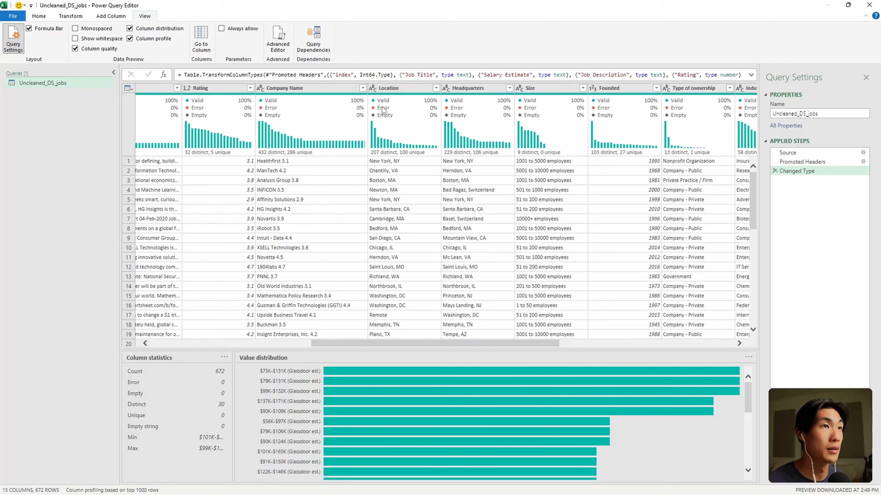
{"action": "left_click", "coordinate": [390, 89]}
{"action": "left_click", "coordinate": [556, 90]}
{"action": "left_click_drag", "start_coordinate": [528, 343], "coordinate": [308, 339]}
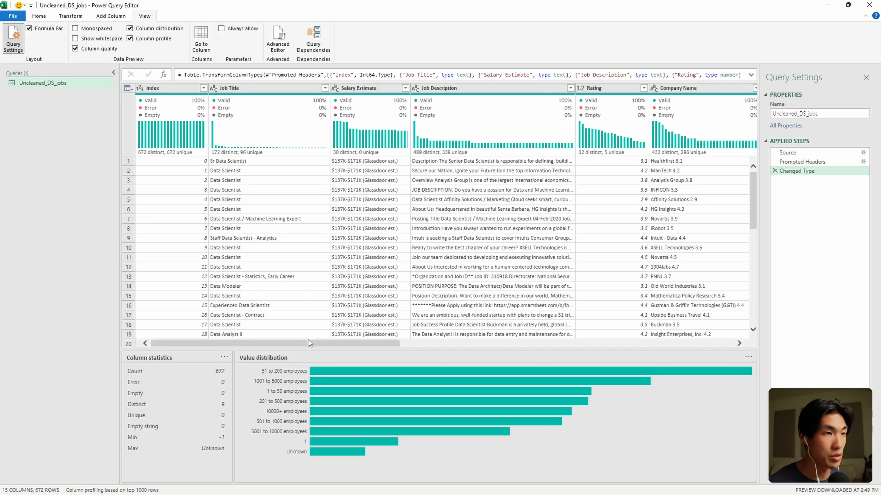
{"action": "left_click_drag", "start_coordinate": [307, 340], "coordinate": [330, 341]}
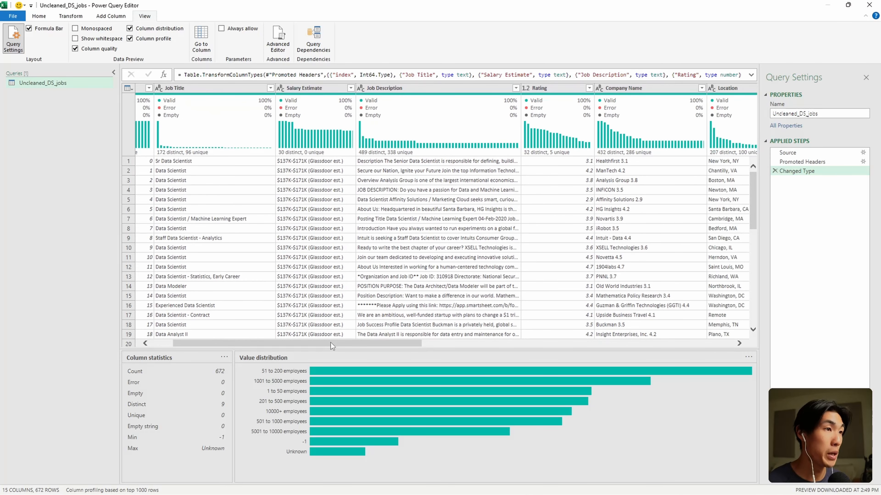
{"action": "left_click_drag", "start_coordinate": [332, 346], "coordinate": [287, 339]}
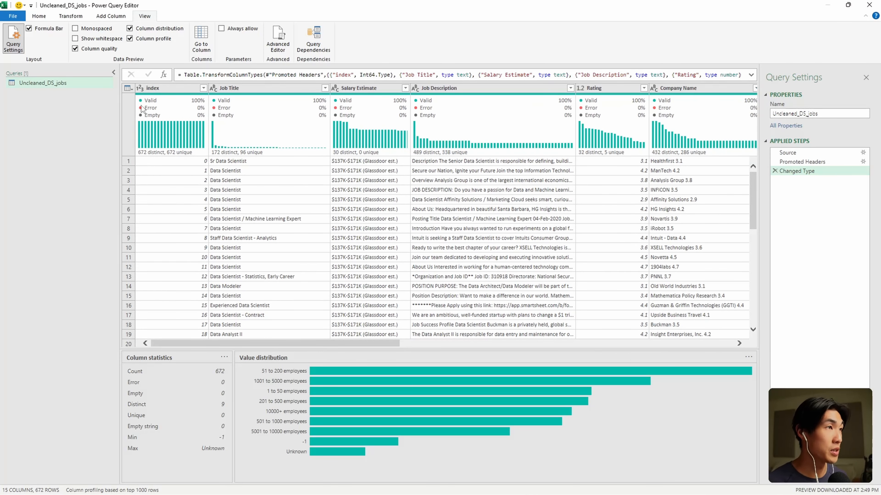
- Keep only duplicate rows across the entire table as a check, and delete that applied step again
{"action": "mouse_move", "coordinate": [149, 109]}
{"action": "left_click", "coordinate": [127, 88]}
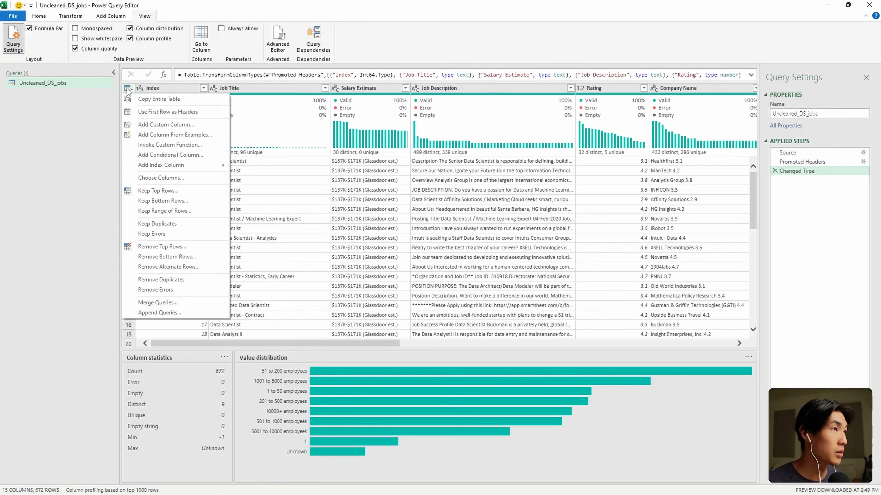
{"action": "left_click", "coordinate": [164, 224]}
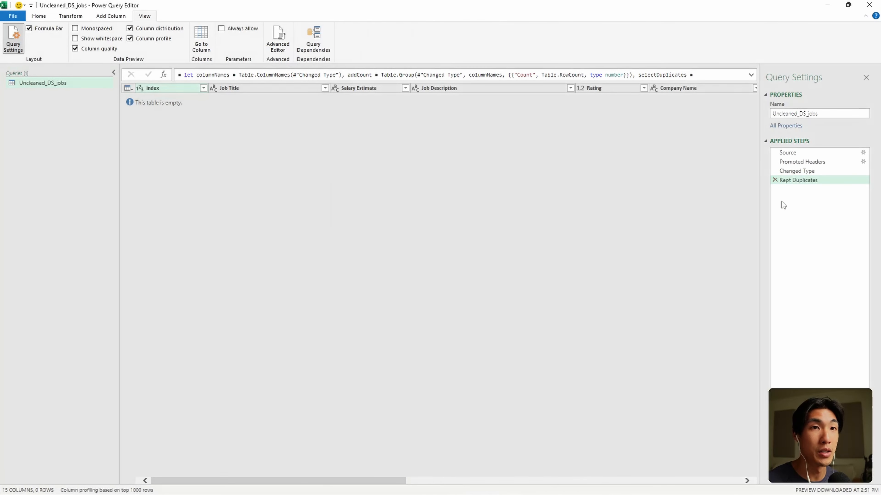
{"action": "left_click", "coordinate": [774, 180]}
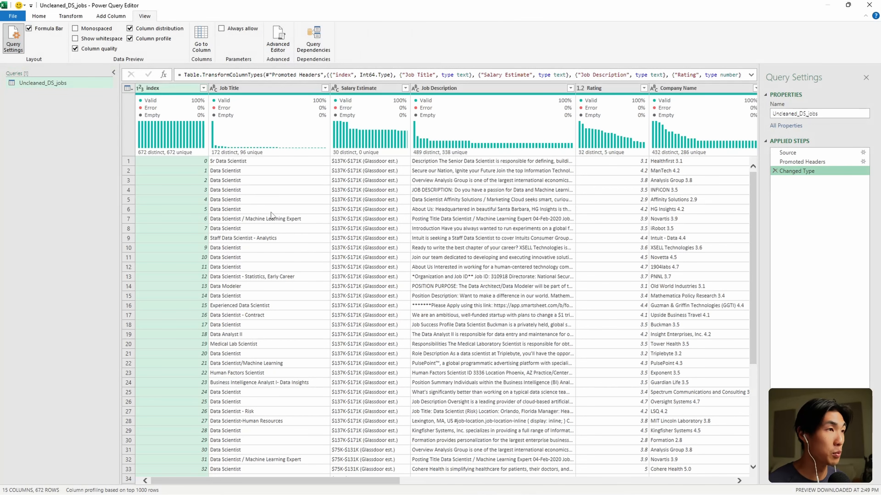
- Examine the Salary Estimate column's rows and its list of filter values without applying a filter
{"action": "left_click", "coordinate": [361, 90]}
{"action": "scroll", "coordinate": [355, 300], "scroll_direction": "down", "scroll_amount": 6}
{"action": "scroll", "coordinate": [355, 300], "scroll_direction": "up", "scroll_amount": 6}
{"action": "scroll", "coordinate": [369, 287], "scroll_direction": "down", "scroll_amount": 3}
{"action": "scroll", "coordinate": [369, 287], "scroll_direction": "up", "scroll_amount": 3}
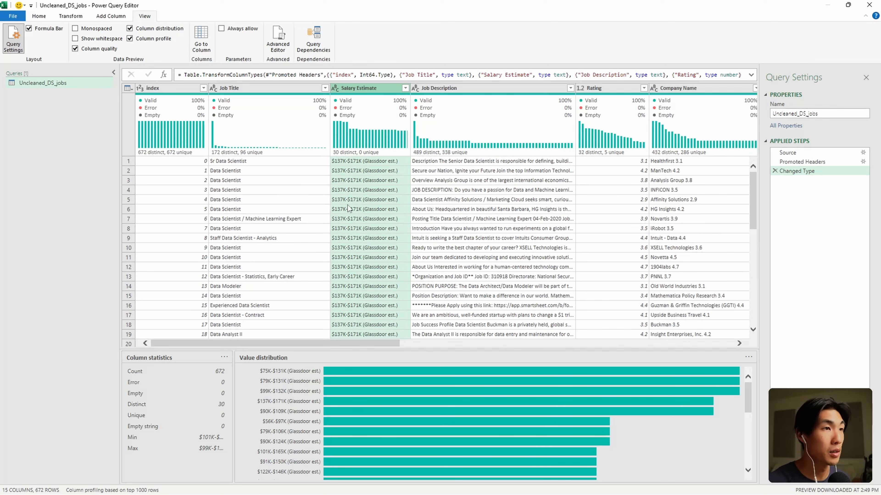
{"action": "left_click", "coordinate": [405, 88]}
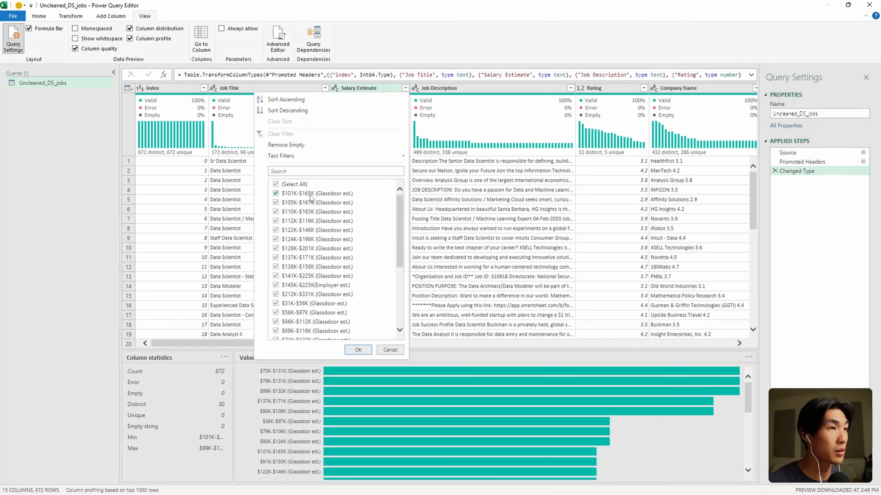
{"action": "left_click", "coordinate": [387, 350]}
- Add a new column extracting the text before the delimiter "(" from Salary Estimate, and inspect the extracted values
{"action": "left_click", "coordinate": [71, 17]}
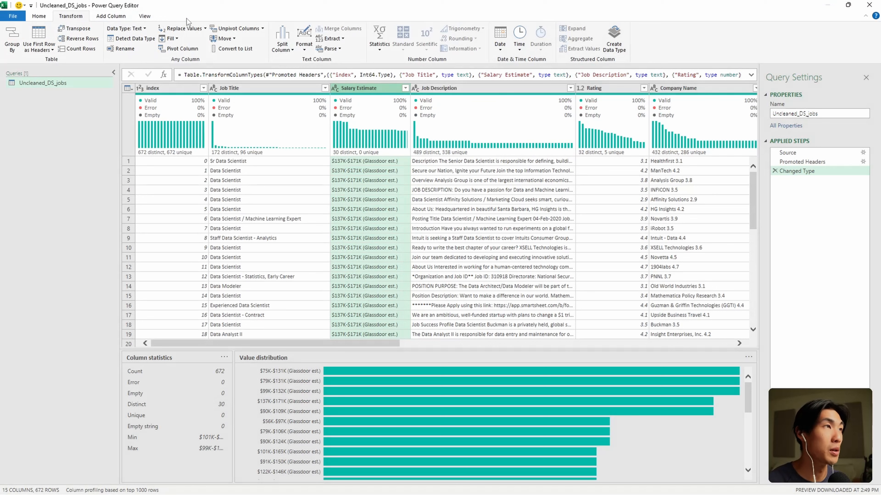
{"action": "left_click", "coordinate": [116, 17]}
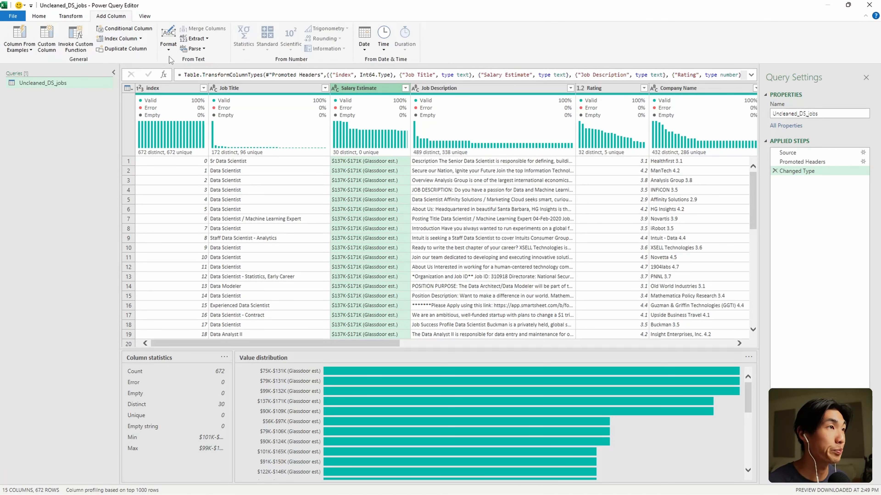
{"action": "left_click", "coordinate": [196, 38]}
{"action": "left_click", "coordinate": [216, 91]}
{"action": "type", "text": "("}
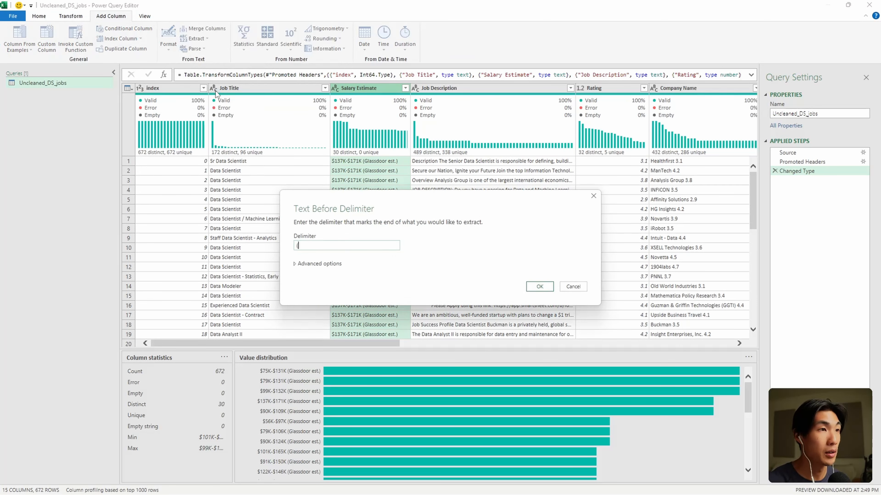
{"action": "left_click", "coordinate": [537, 288]}
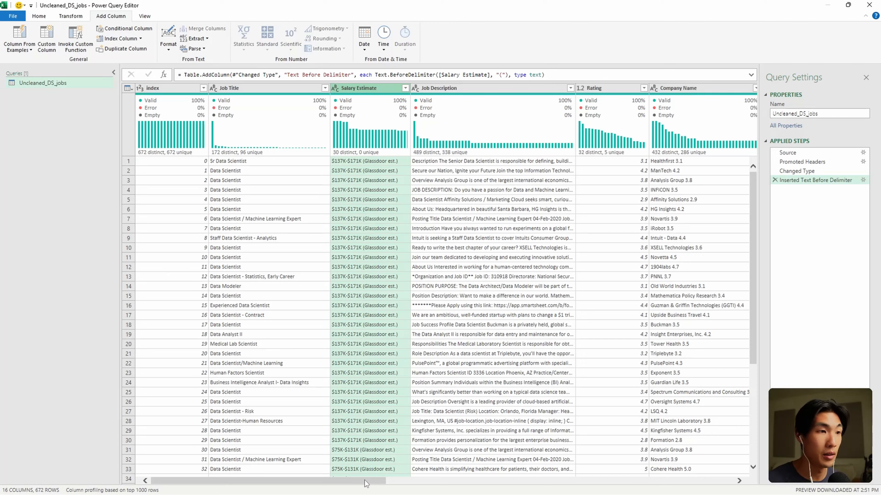
{"action": "left_click_drag", "start_coordinate": [369, 483], "coordinate": [709, 473]}
{"action": "left_click", "coordinate": [701, 89]}
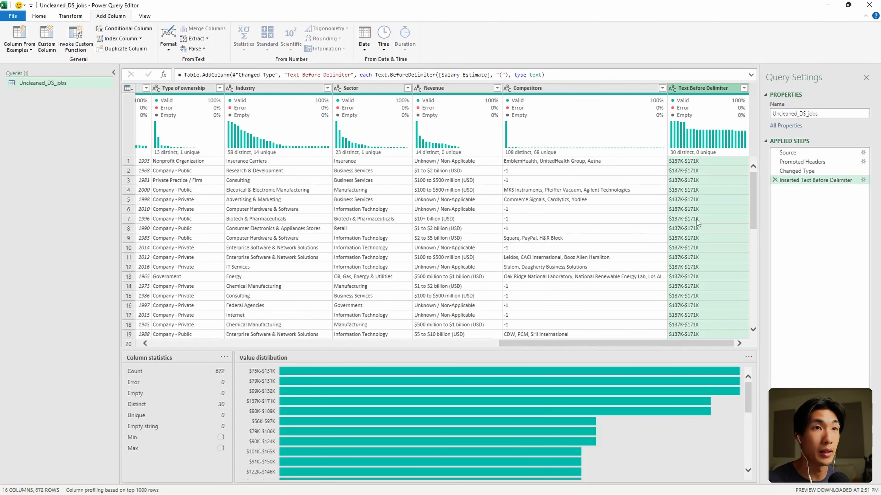
- Delete the applied step that inserted the extracted text column, and reselect the Salary Estimate column
{"action": "left_click", "coordinate": [775, 180]}
{"action": "left_click_drag", "start_coordinate": [504, 478], "coordinate": [173, 479]}
{"action": "left_click", "coordinate": [370, 88]}
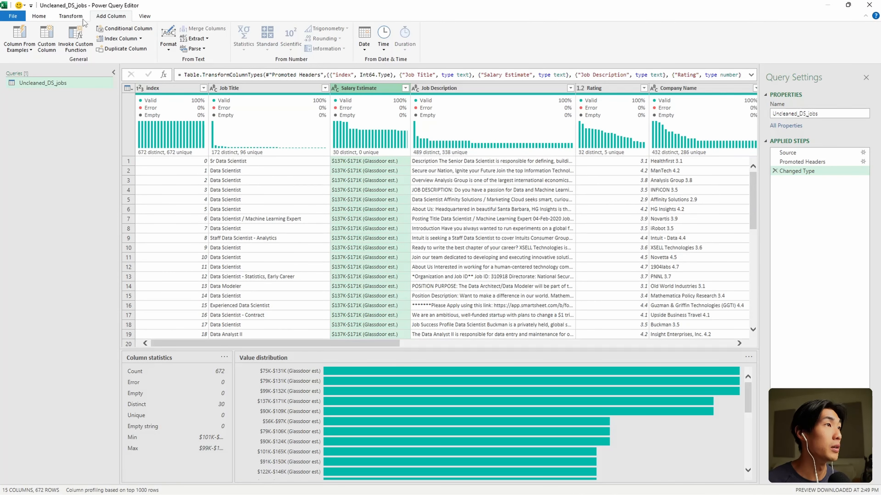
- Transform the Salary Estimate column in place to keep only the text before the delimiter "("
{"action": "left_click", "coordinate": [70, 16]}
{"action": "left_click", "coordinate": [332, 40]}
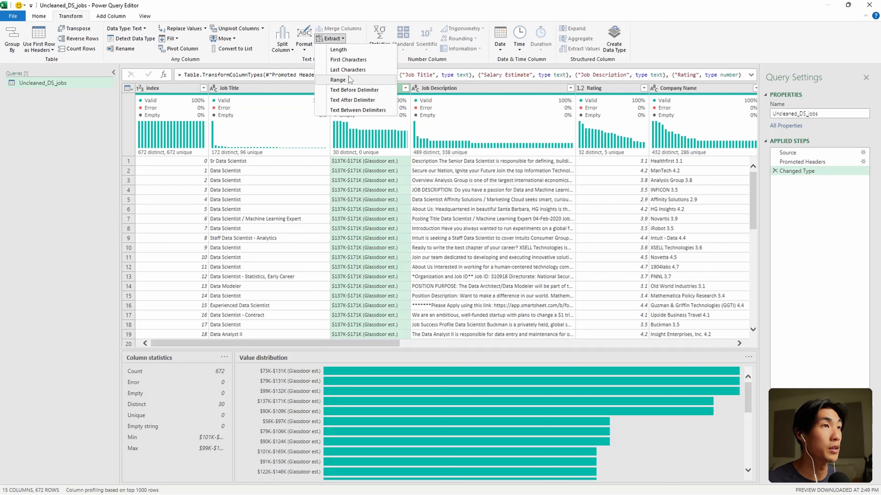
{"action": "left_click", "coordinate": [351, 91]}
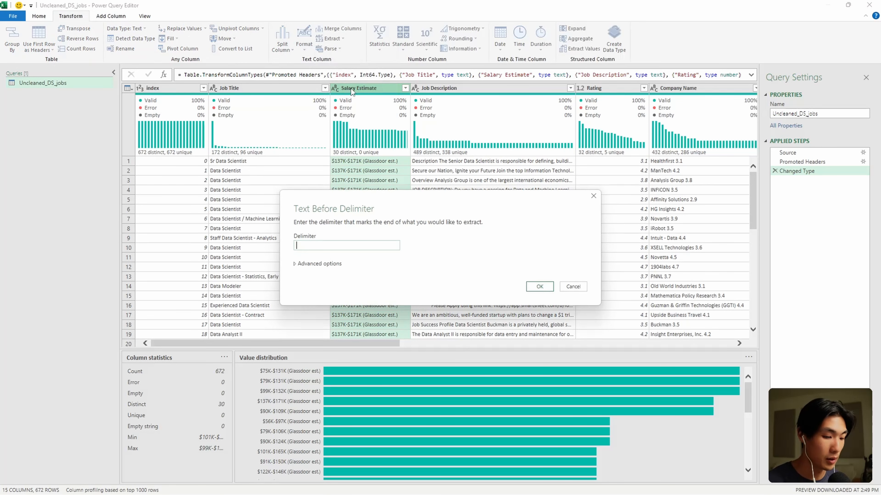
{"action": "left_click", "coordinate": [539, 286]}
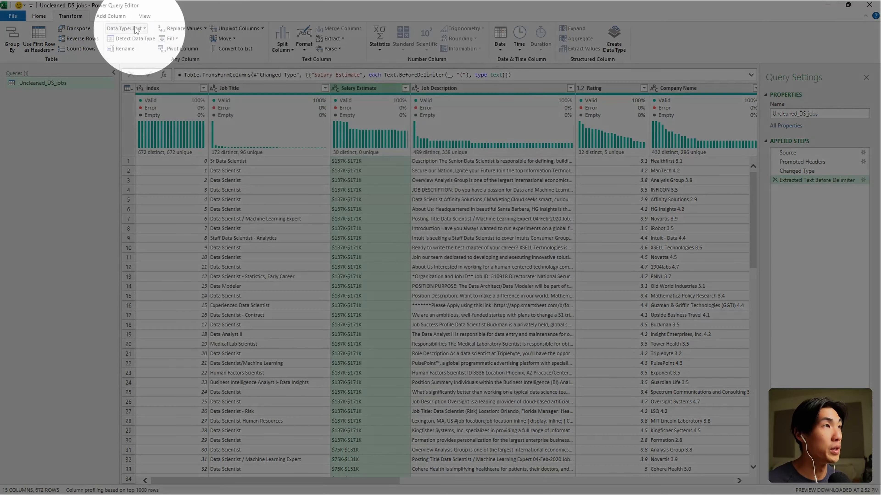
- Add a column from examples that extracts the lower salary figure from Salary Estimate, using 137 as the first row's sample value
{"action": "left_click", "coordinate": [111, 16]}
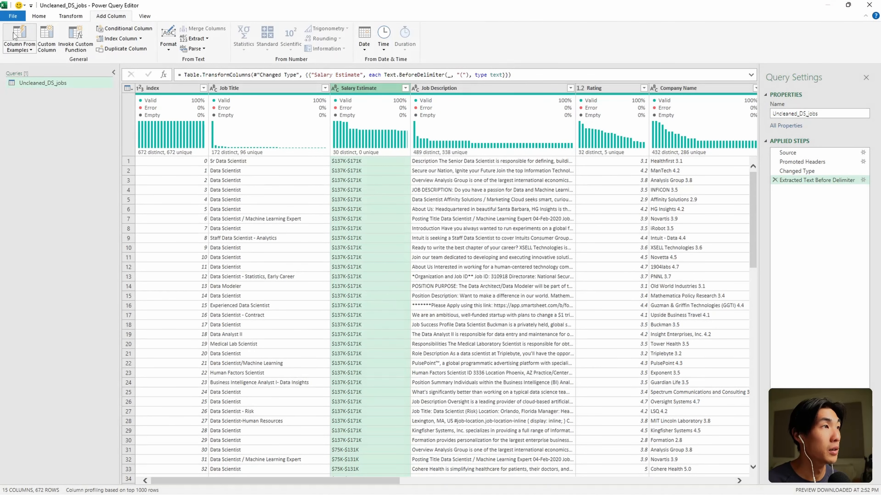
{"action": "left_click", "coordinate": [16, 38]}
{"action": "left_click", "coordinate": [21, 73]}
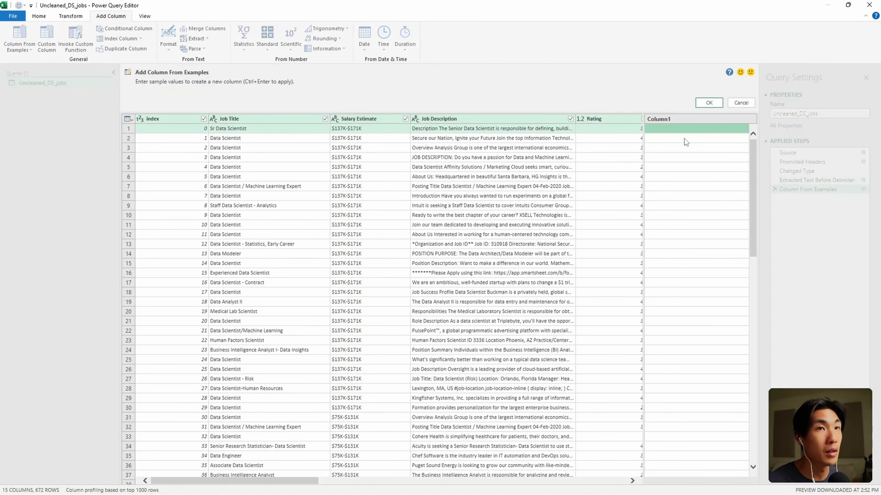
{"action": "left_click", "coordinate": [678, 131]}
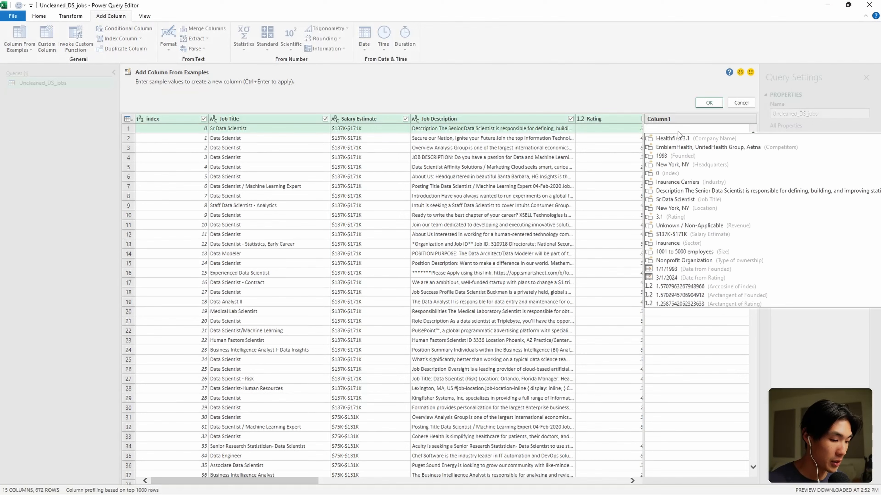
{"action": "type", "text": "137"}
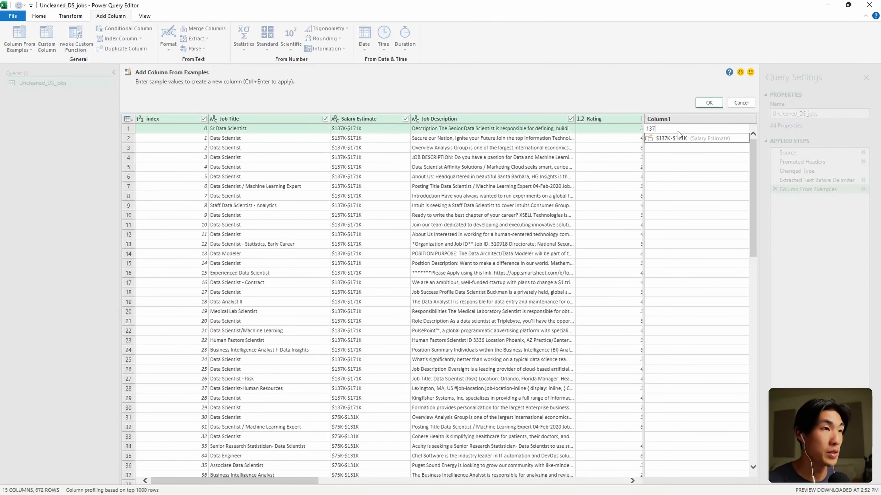
{"action": "key", "text": "Return"}
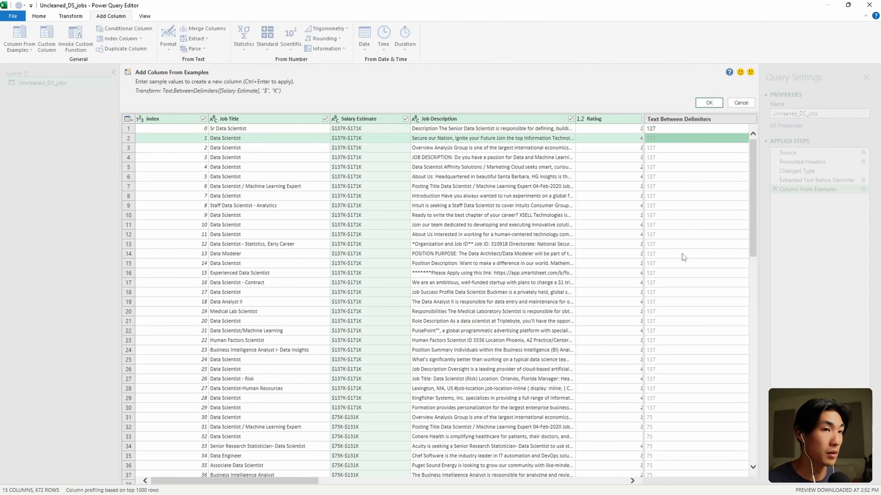
{"action": "scroll", "coordinate": [684, 315], "scroll_direction": "down", "scroll_amount": 20}
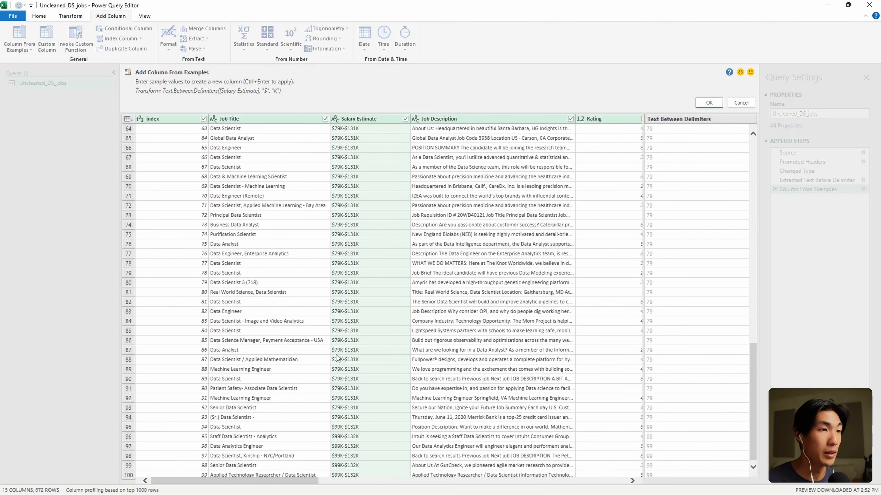
{"action": "scroll", "coordinate": [671, 360], "scroll_direction": "up", "scroll_amount": 20}
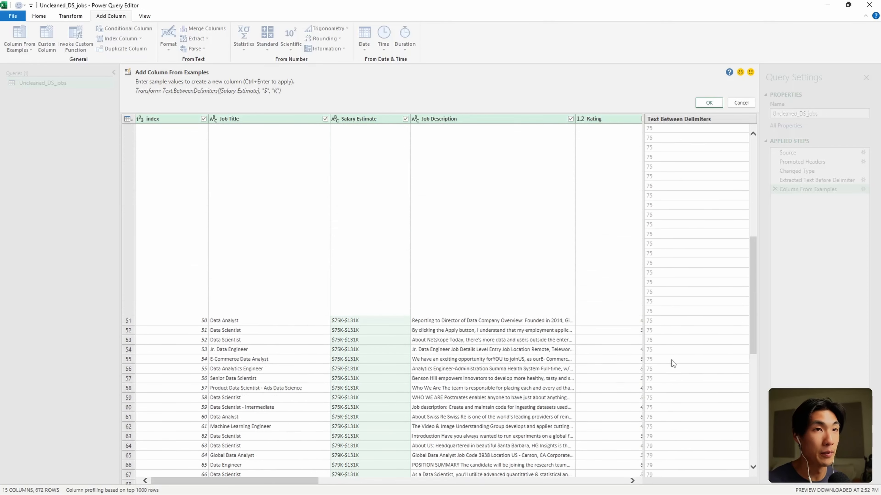
{"action": "left_click", "coordinate": [709, 102]}
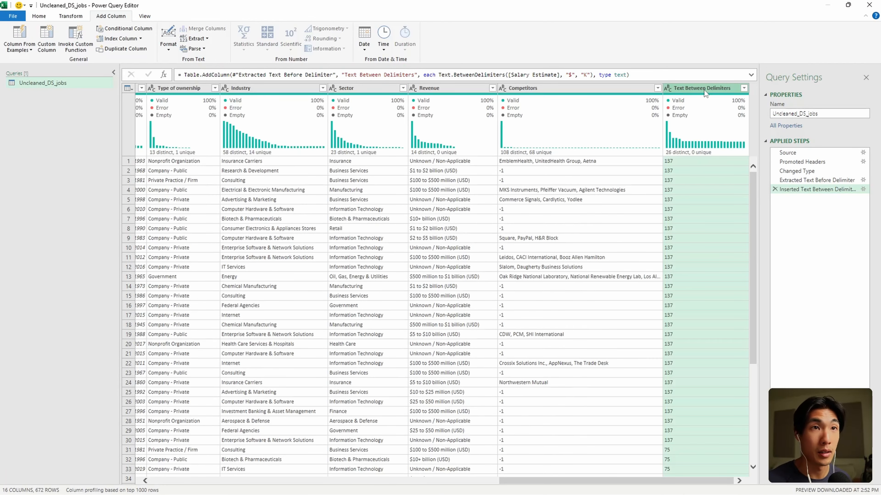
- Rename the new column of lower salary figures to Min Sal
{"action": "right_click", "coordinate": [700, 90]}
{"action": "left_click", "coordinate": [730, 298]}
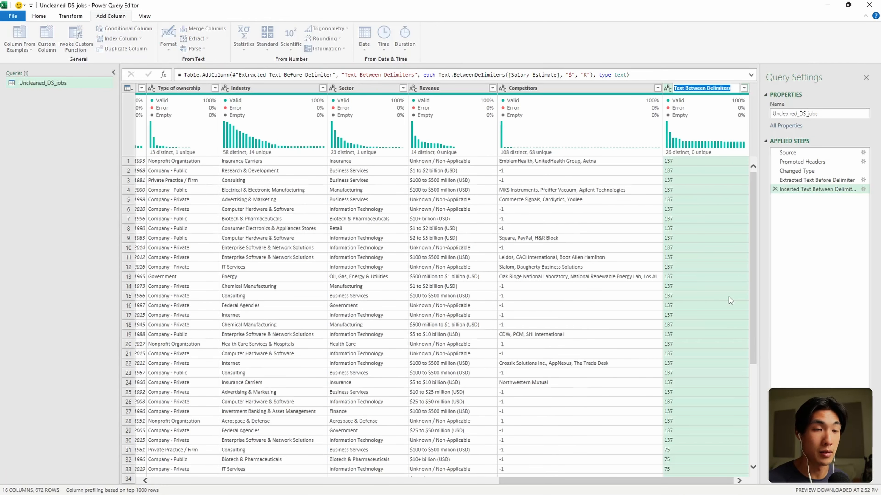
{"action": "type", "text": "in Sa"}
{"action": "key", "text": "BackSpace"}
{"action": "key", "text": "BackSpace"}
{"action": "key", "text": "BackSpace"}
{"action": "key", "text": "BackSpace"}
{"action": "key", "text": "BackSpace"}
{"action": "type", "text": "Min Sal"}
{"action": "key", "text": "Return"}
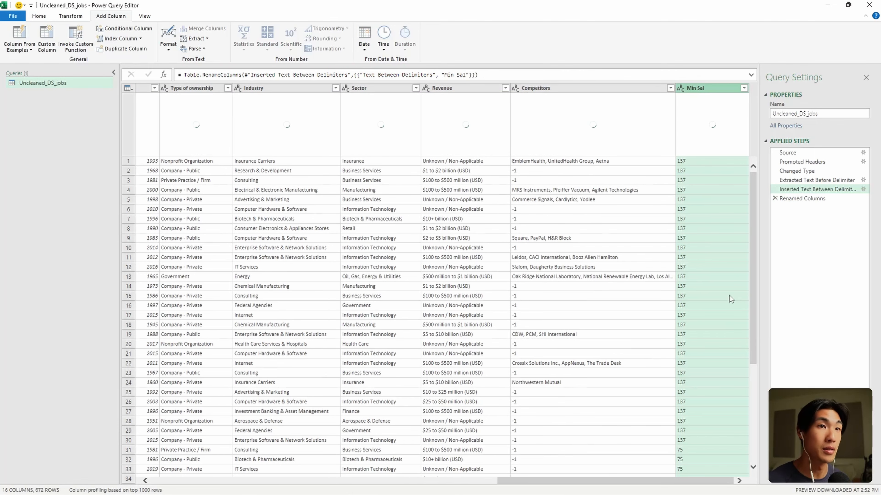
- Add a column from examples that extracts the upper salary figure from Salary Estimate, using 171 as the first row's sample value
{"action": "left_click_drag", "start_coordinate": [631, 482], "coordinate": [390, 480]}
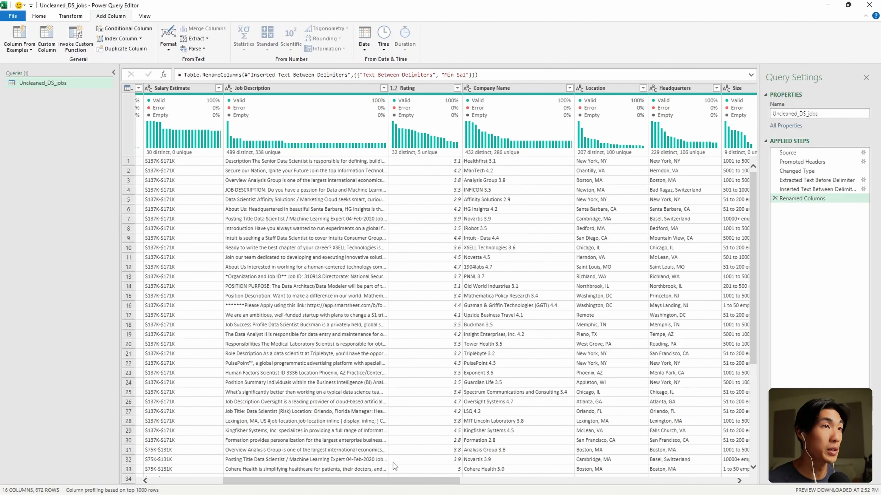
{"action": "left_click", "coordinate": [175, 89]}
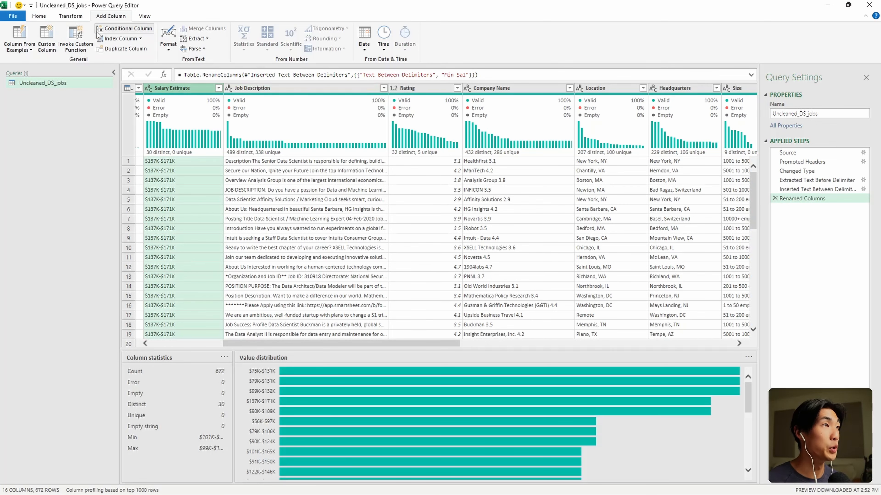
{"action": "left_click", "coordinate": [24, 34]}
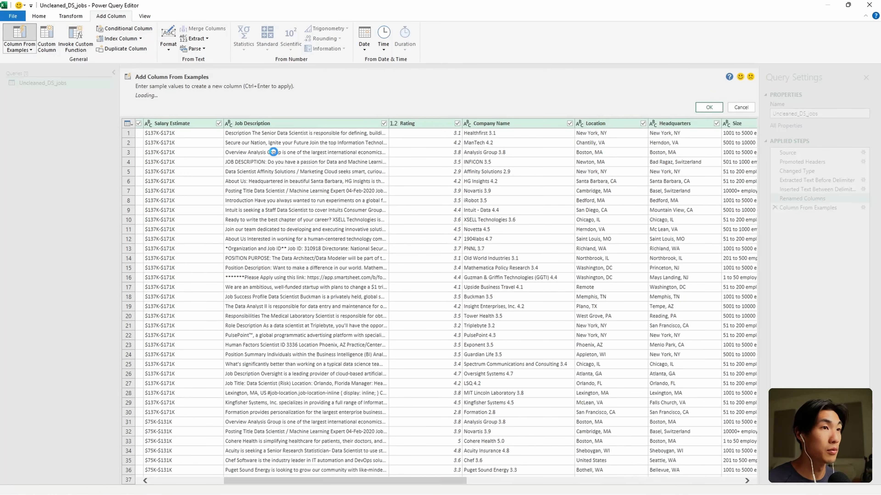
{"action": "left_click", "coordinate": [700, 131]}
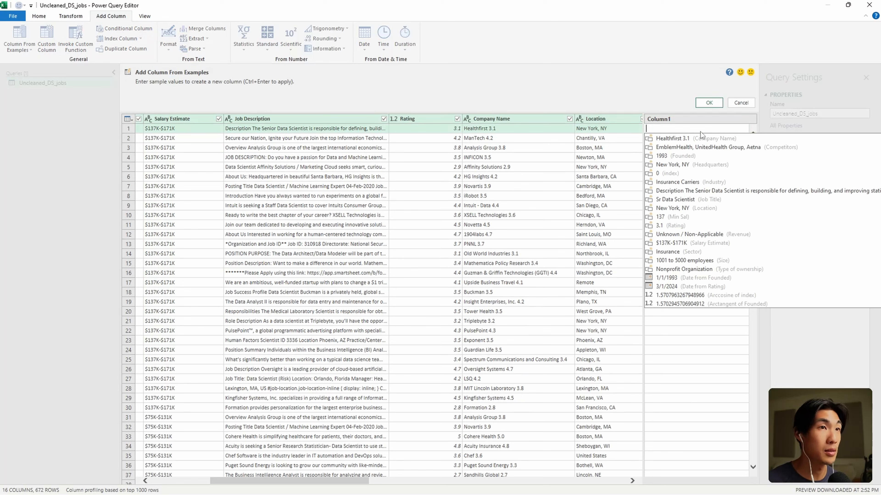
{"action": "type", "text": "171"}
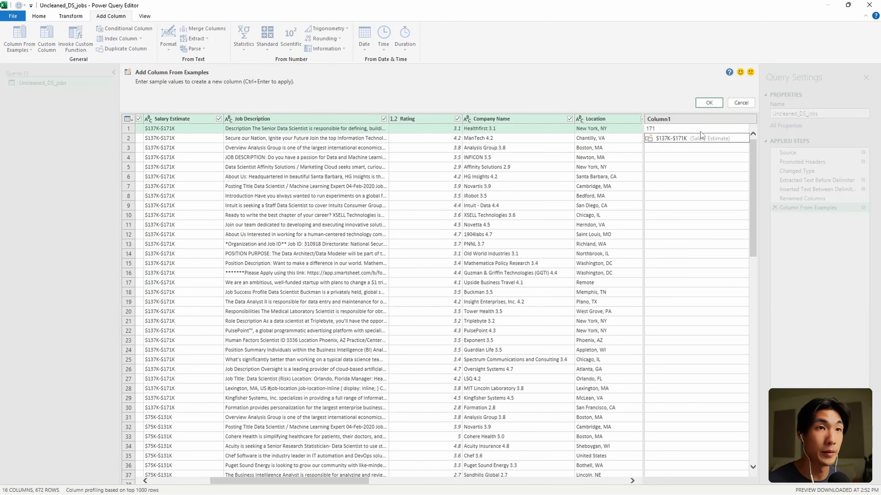
{"action": "key", "text": "Return"}
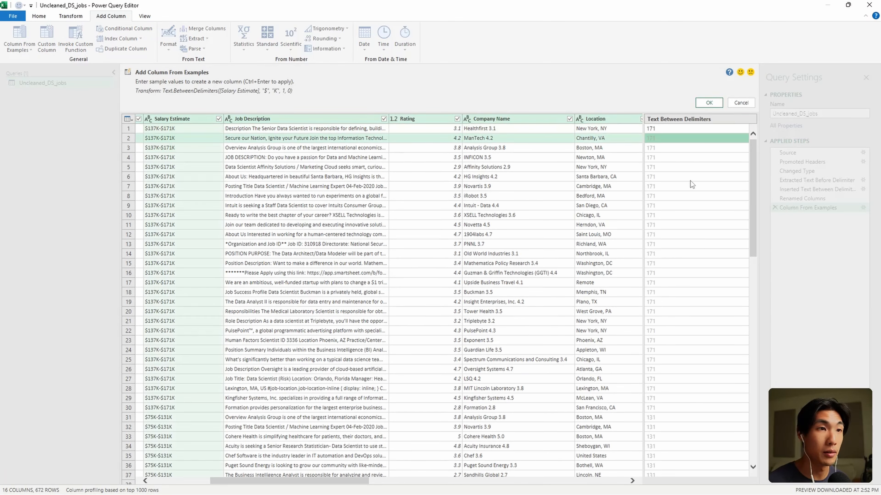
{"action": "scroll", "coordinate": [719, 241], "scroll_direction": "down", "scroll_amount": 20}
{"action": "scroll", "coordinate": [718, 241], "scroll_direction": "up", "scroll_amount": 20}
{"action": "left_click", "coordinate": [709, 102]}
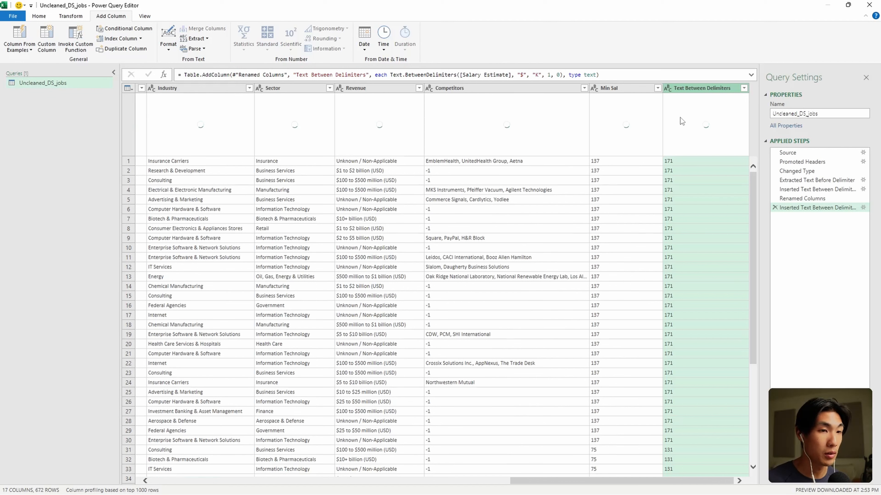
- Rename the new column of upper salary figures to Max Sal
{"action": "right_click", "coordinate": [690, 88]}
{"action": "left_click", "coordinate": [716, 297]}
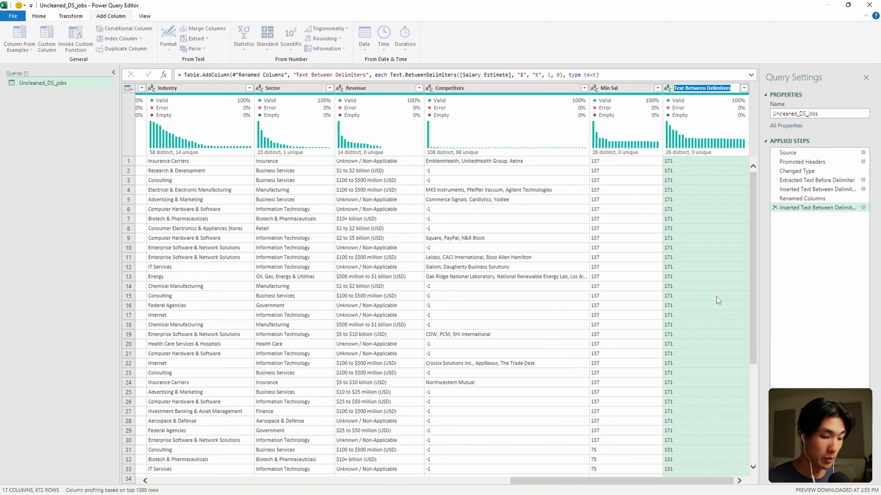
{"action": "type", "text": "Ma"}
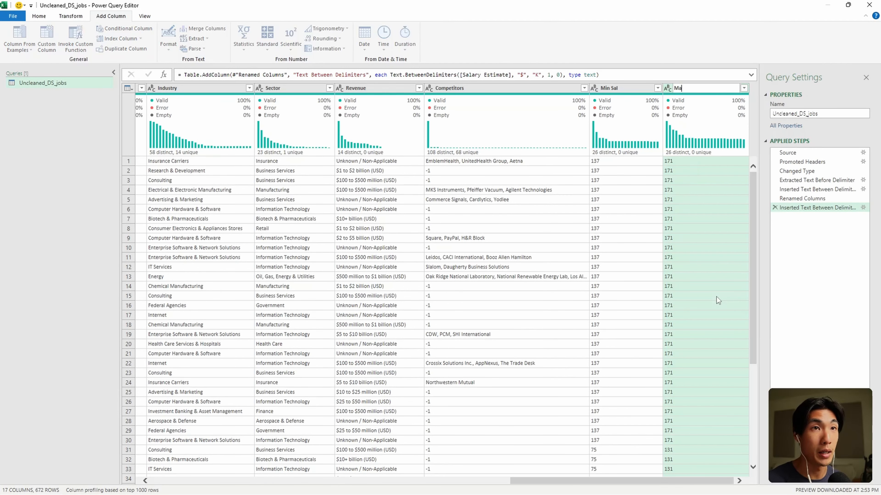
{"action": "type", "text": "x Sal"}
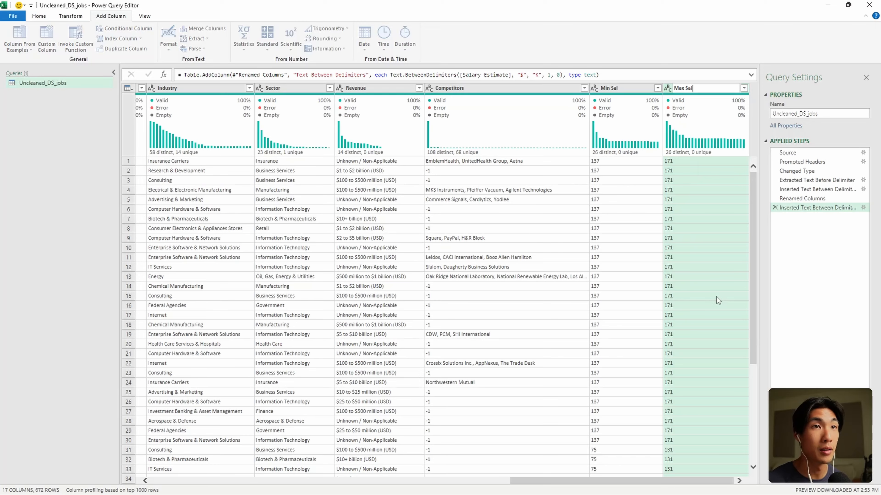
{"action": "key", "text": "Return"}
- Examine the Job Title column's value distribution to see which kinds of roles occur
{"action": "left_click_drag", "start_coordinate": [624, 481], "coordinate": [238, 462]}
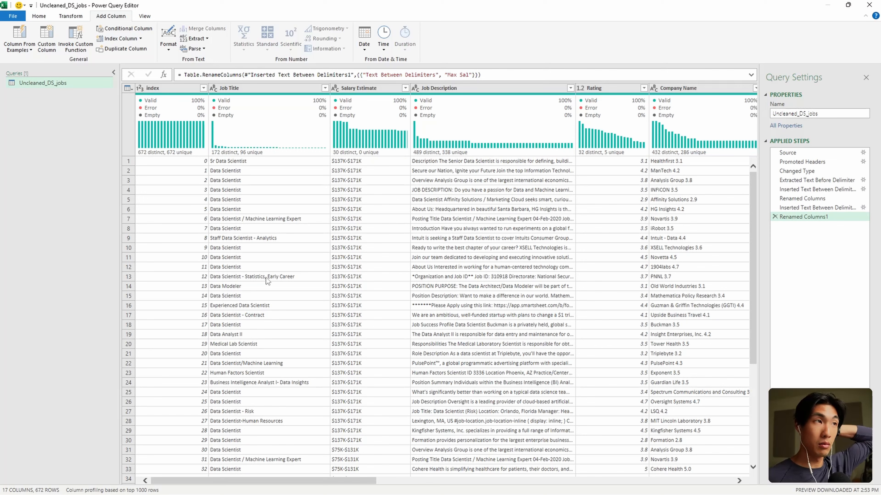
{"action": "left_click", "coordinate": [251, 88]}
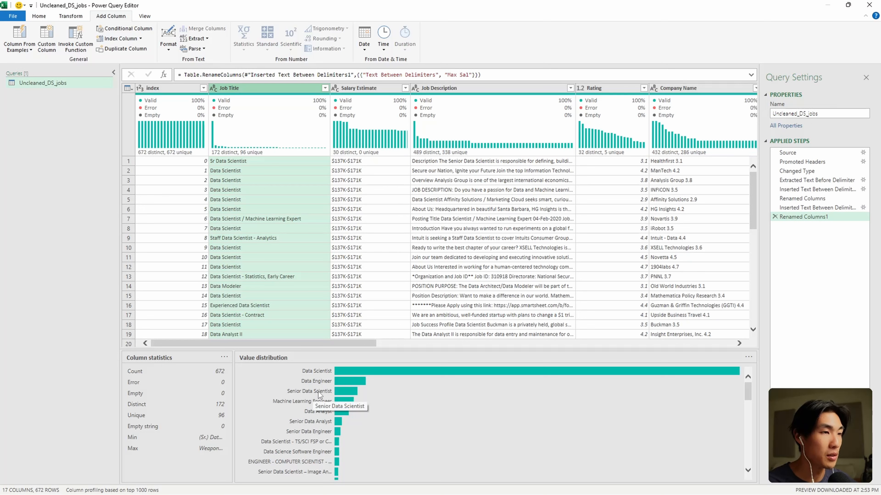
{"action": "scroll", "coordinate": [318, 427], "scroll_direction": "down", "scroll_amount": 1}
{"action": "scroll", "coordinate": [318, 427], "scroll_direction": "down", "scroll_amount": 1}
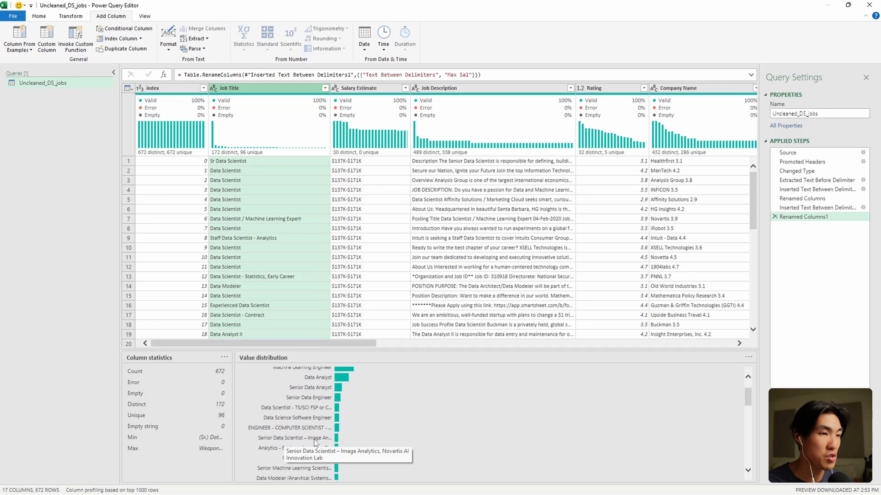
{"action": "scroll", "coordinate": [315, 442], "scroll_direction": "down", "scroll_amount": 1}
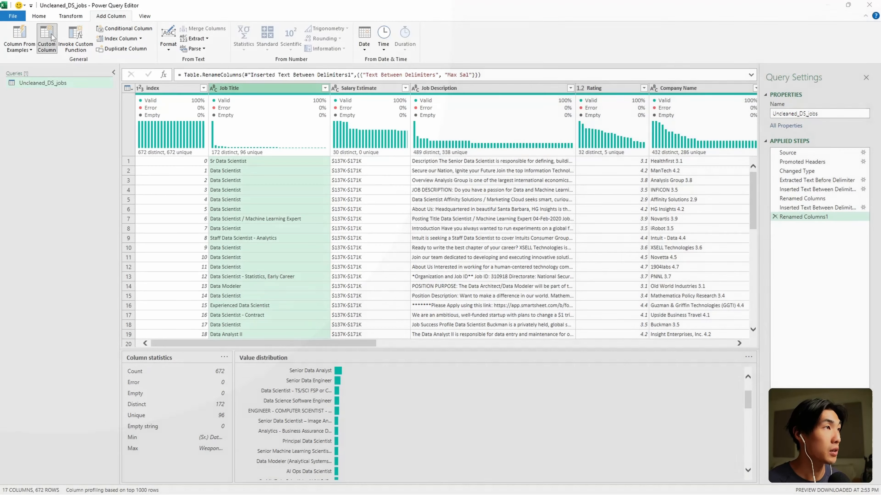
- Start a custom column named Role Type whose formula returns "Data Scientist" if Job Title contains "Data Scientist"
{"action": "left_click", "coordinate": [47, 38]}
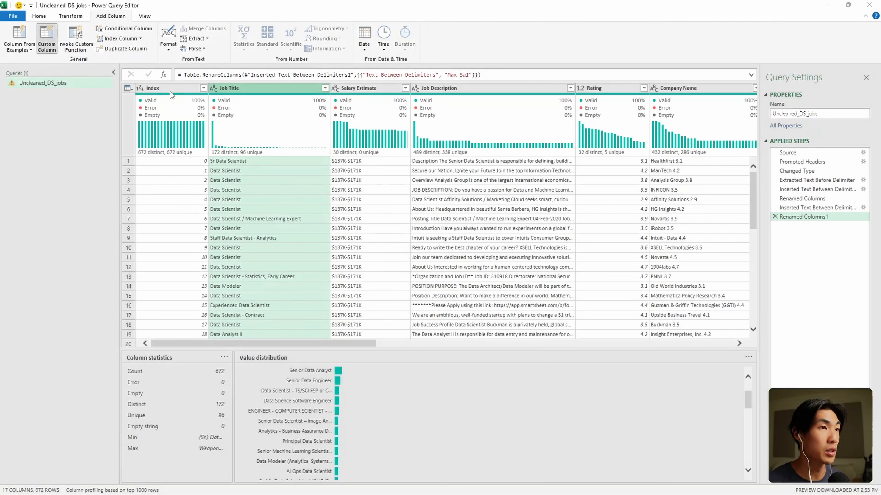
{"action": "type", "text": "Role Type"}
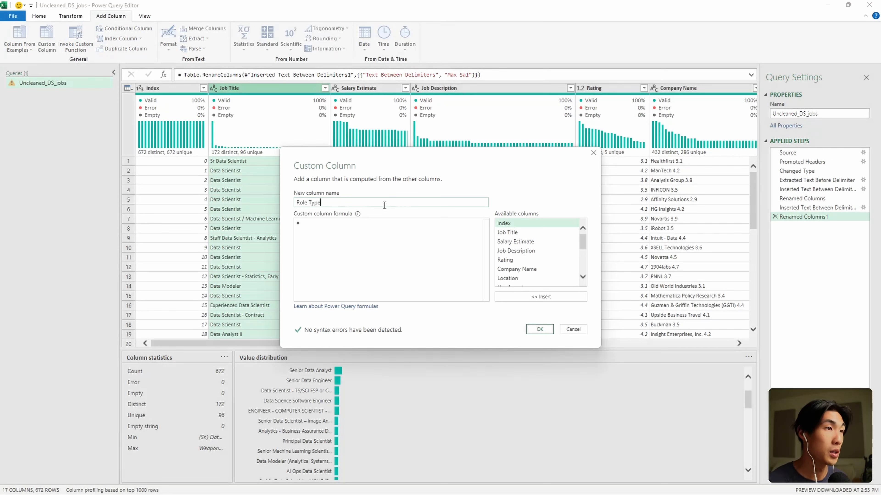
{"action": "left_click", "coordinate": [359, 229]}
{"action": "type", "text": "if "}
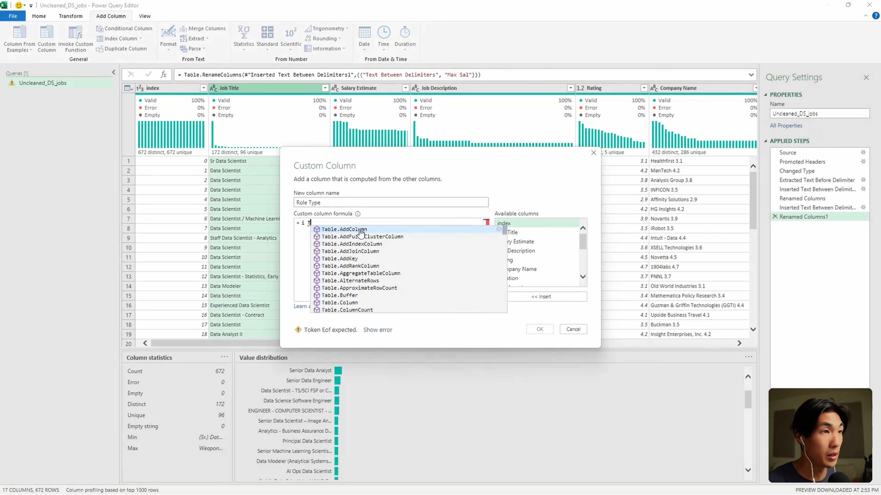
{"action": "type", "text": "Text."}
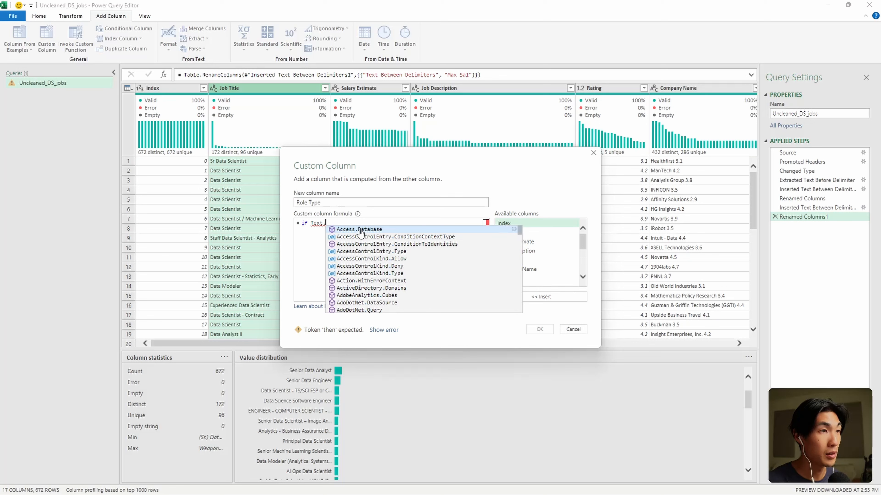
{"action": "type", "text": "Contains("}
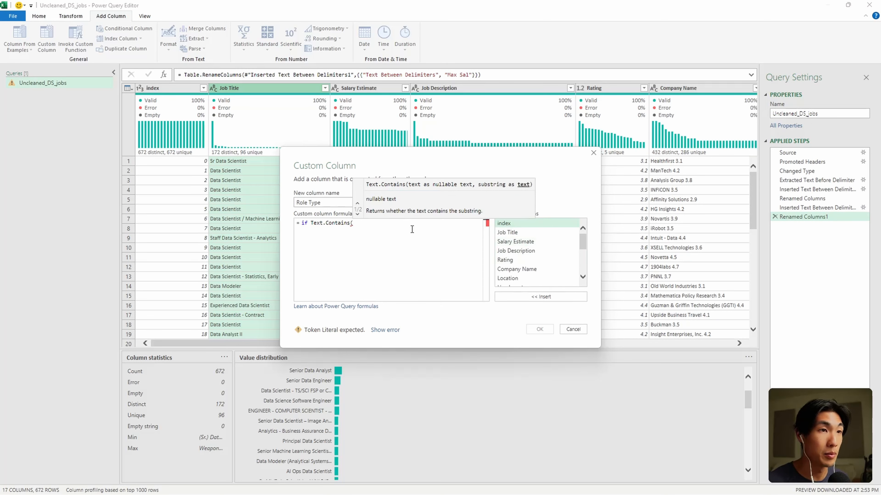
{"action": "double_click", "coordinate": [510, 235]}
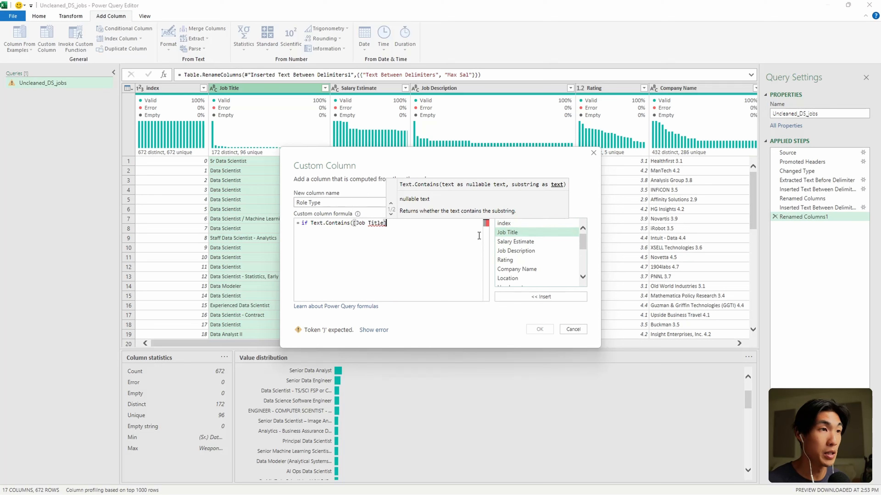
{"action": "type", "text": ", "}
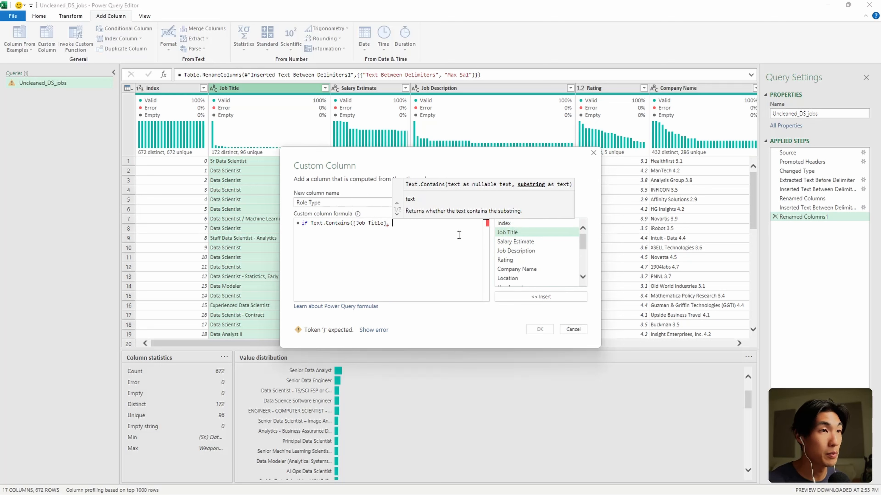
{"action": "type", "text": "\"Data Scientist\""}
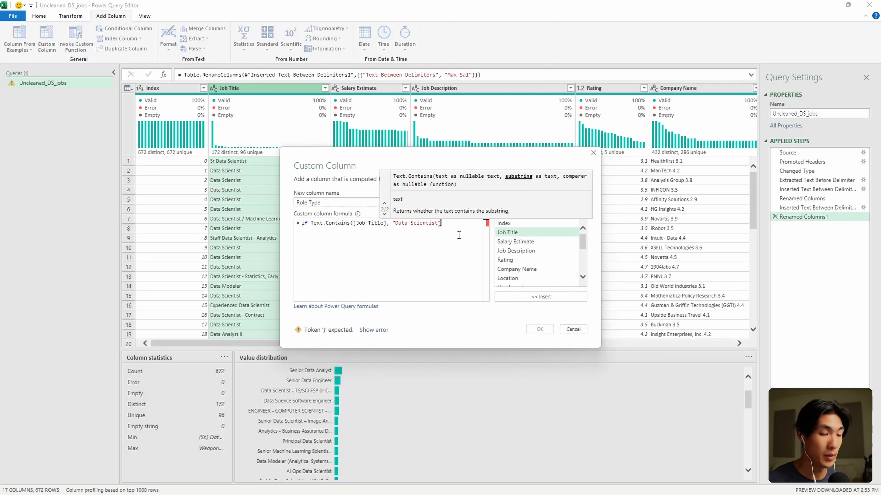
{"action": "type", "text": ") then"}
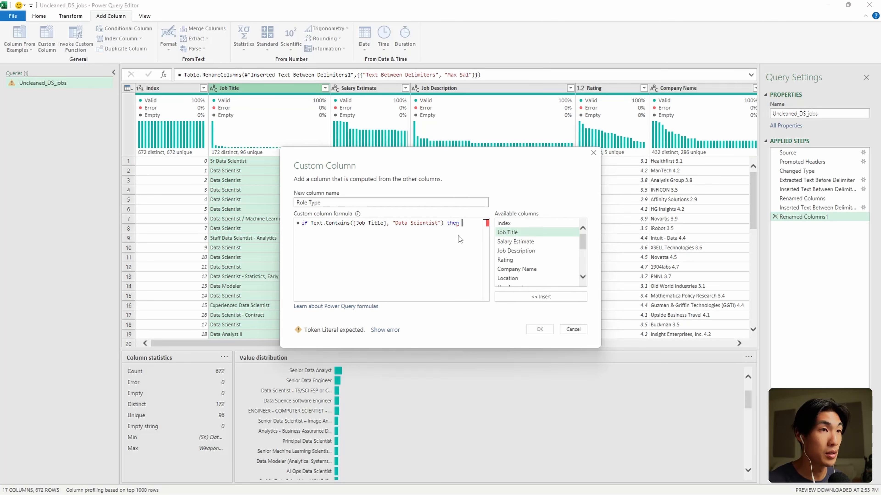
{"action": "left_click_drag", "start_coordinate": [391, 222], "coordinate": [441, 223]}
{"action": "key", "text": "ctrl+c"}
{"action": "left_click", "coordinate": [469, 225]}
{"action": "key", "text": "ctrl+v"}
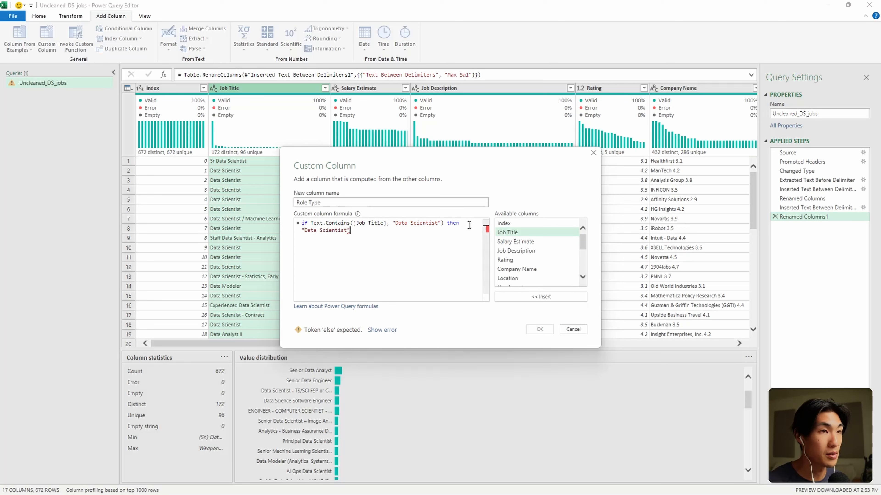
- Start an else branch on a new line of the Role Type formula
{"action": "type", "text": "es"}
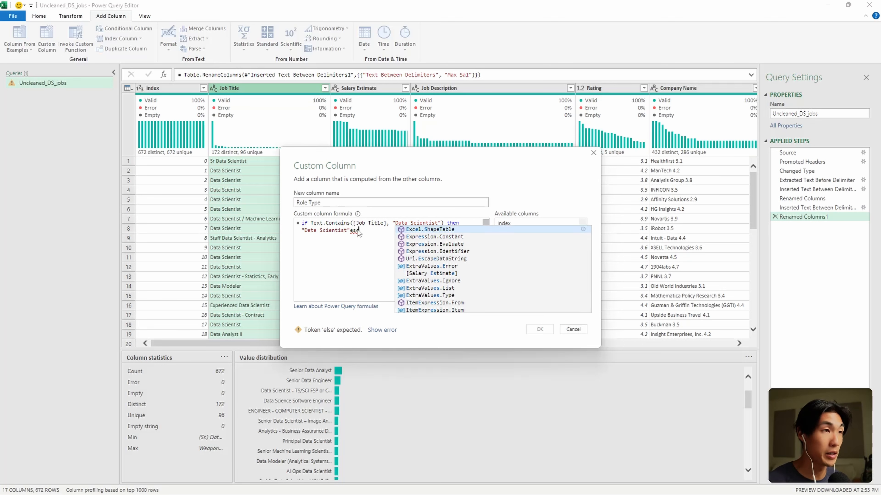
{"action": "key", "text": "BackSpace"}
{"action": "key", "text": "BackSpace"}
{"action": "key", "text": "BackSpace"}
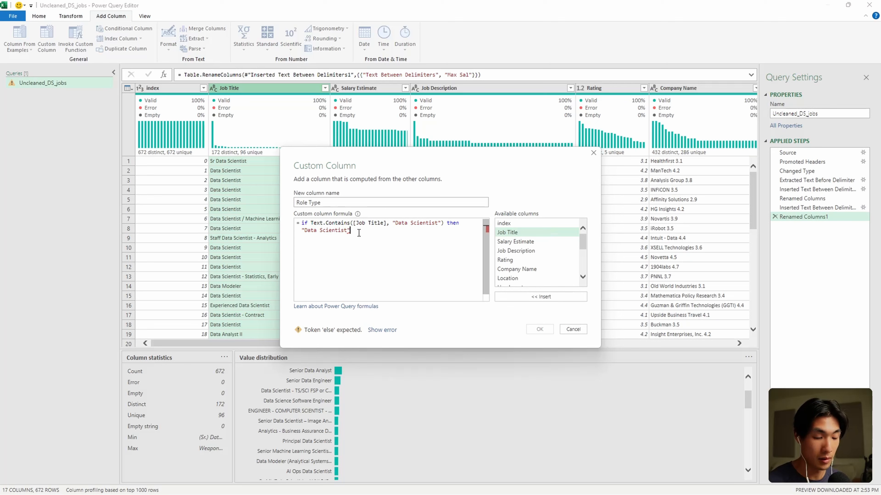
{"action": "type", "text": "f"}
{"action": "key", "text": "BackSpace"}
{"action": "key", "text": "Return"}
{"action": "type", "text": "else"}
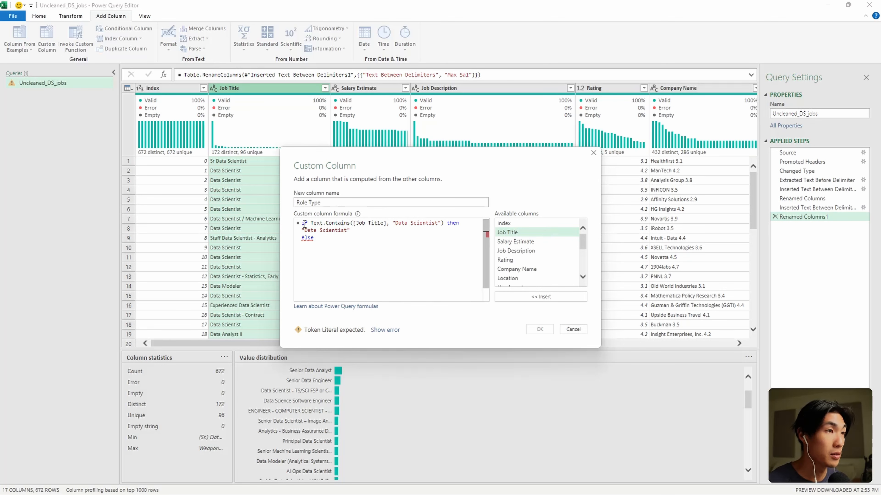
- Complete the else branch with an if condition that returns "Data Analyst" when Job Title contains "Data Analyst"
{"action": "left_click_drag", "start_coordinate": [300, 223], "coordinate": [357, 231]}
{"action": "key", "text": "ctrl+c"}
{"action": "left_click", "coordinate": [346, 239]}
{"action": "key", "text": "ctrl+v"}
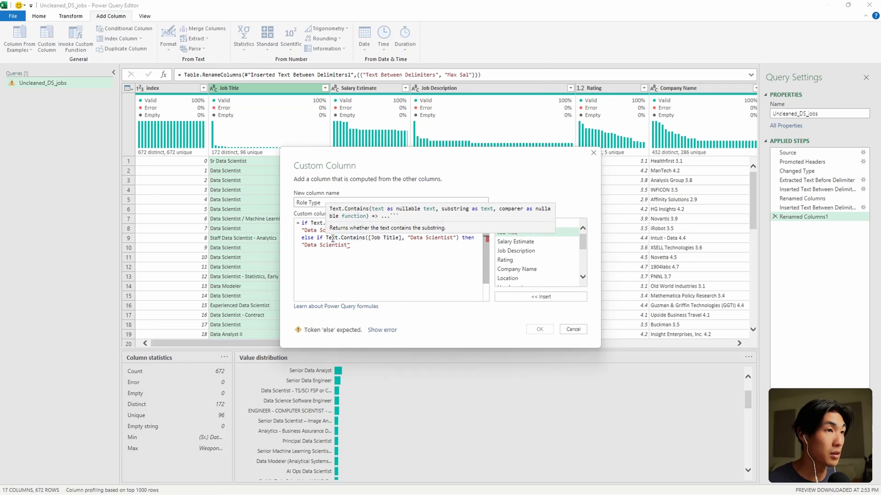
{"action": "double_click", "coordinate": [436, 238]}
{"action": "type", "text": "Analyst"}
{"action": "double_click", "coordinate": [438, 237]}
{"action": "double_click", "coordinate": [327, 245]}
{"action": "key", "text": "ctrl+v"}
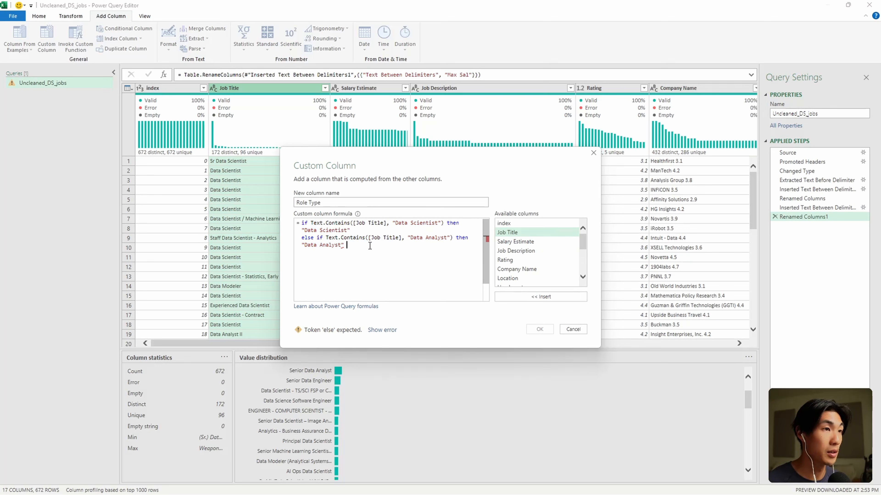
- Add an else-if clause that returns "Data Engineer" when Job Title contains "Data Engineer"
{"action": "key", "text": "Return"}
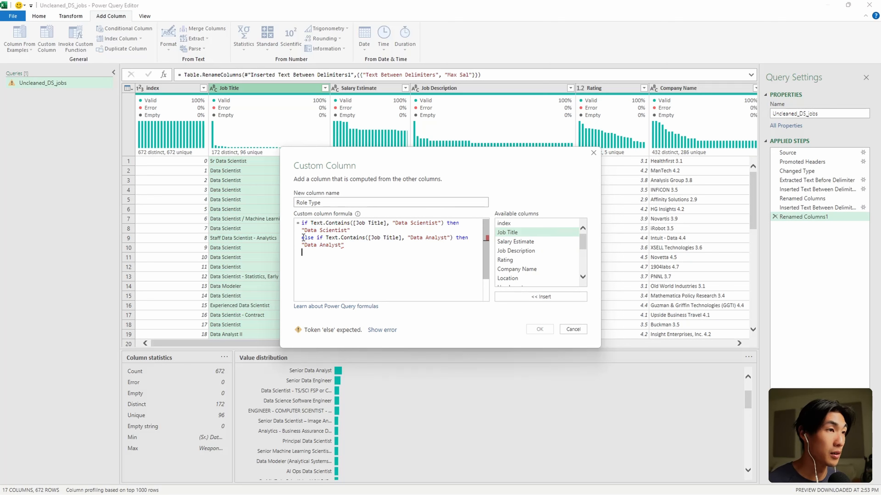
{"action": "left_click_drag", "start_coordinate": [302, 238], "coordinate": [344, 245]}
{"action": "key", "text": "ctrl+c"}
{"action": "left_click", "coordinate": [332, 252]}
{"action": "key", "text": "ctrl+v"}
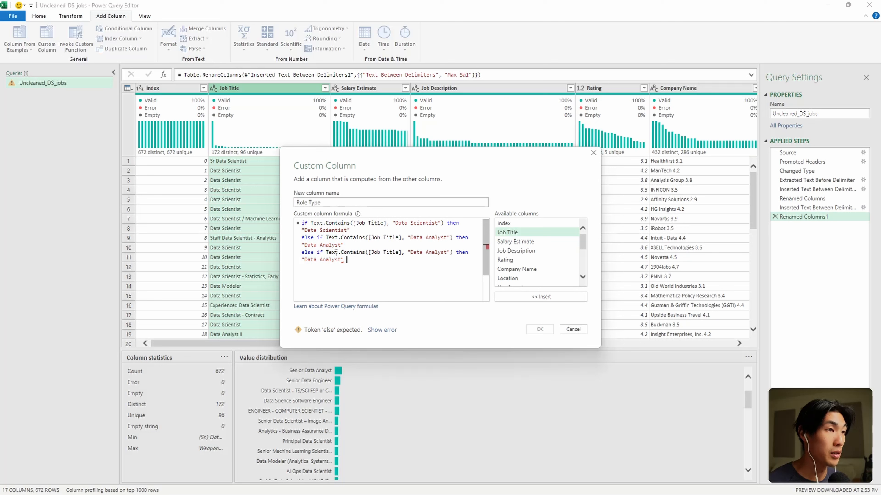
{"action": "double_click", "coordinate": [433, 253]}
{"action": "type", "text": "Engineer"}
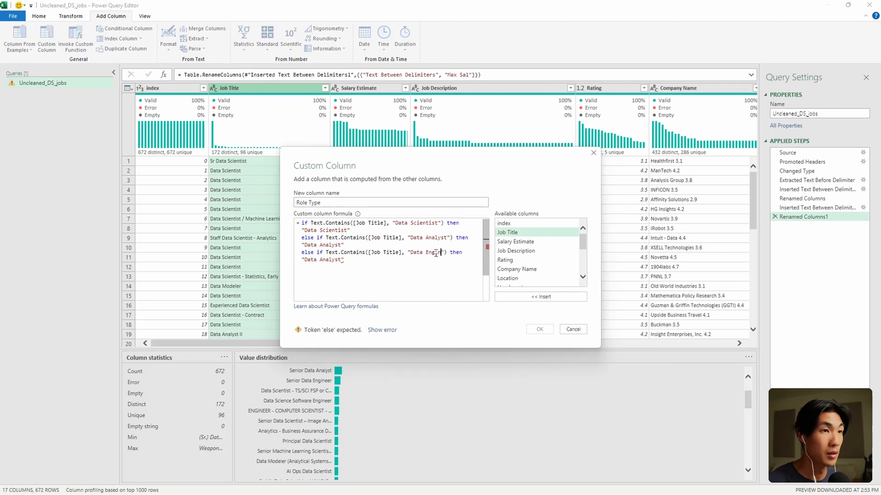
{"action": "double_click", "coordinate": [331, 260]}
{"action": "type", "text": "Engineer"}
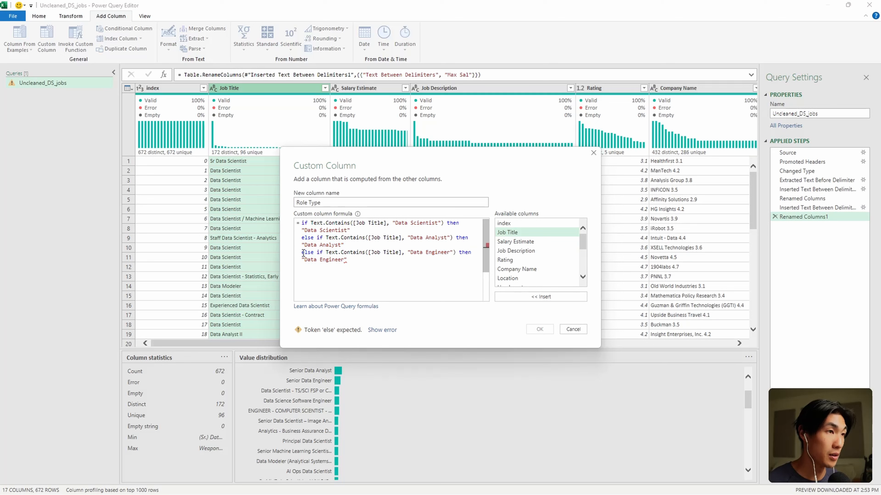
- Add an else-if clause that returns "Machine Learnig Engineer" when Job Title contains "Machine Learning Engineer"
{"action": "left_click_drag", "start_coordinate": [302, 253], "coordinate": [347, 260]}
{"action": "key", "text": "ctrl+c"}
{"action": "left_click", "coordinate": [341, 268]}
{"action": "key", "text": "ctrl+v"}
{"action": "double_click", "coordinate": [420, 267]}
{"action": "type", "text": "Machine Learning"}
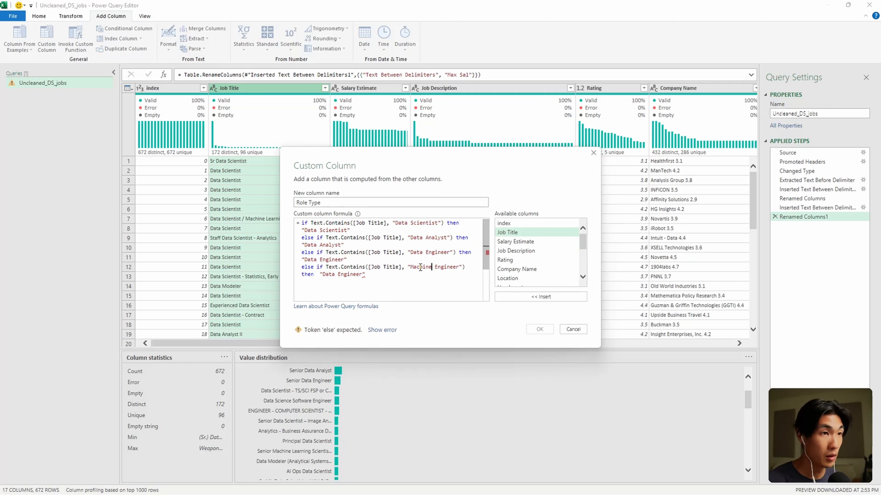
{"action": "double_click", "coordinate": [362, 274]}
{"action": "type", "text": "Machine Learnig"}
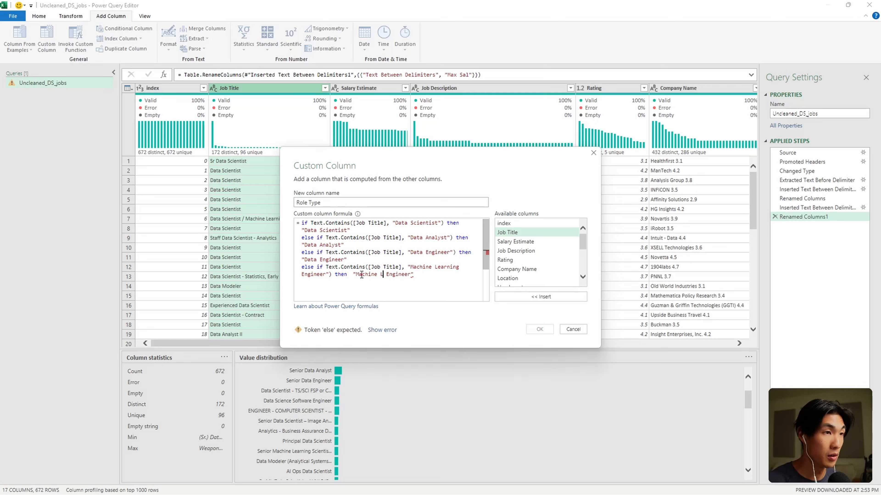
- Finish the formula with else "Other" on its own line and create the Role Type column
{"action": "left_click", "coordinate": [437, 274]}
{"action": "key", "text": "Return"}
{"action": "type", "text": "else \"Other"}
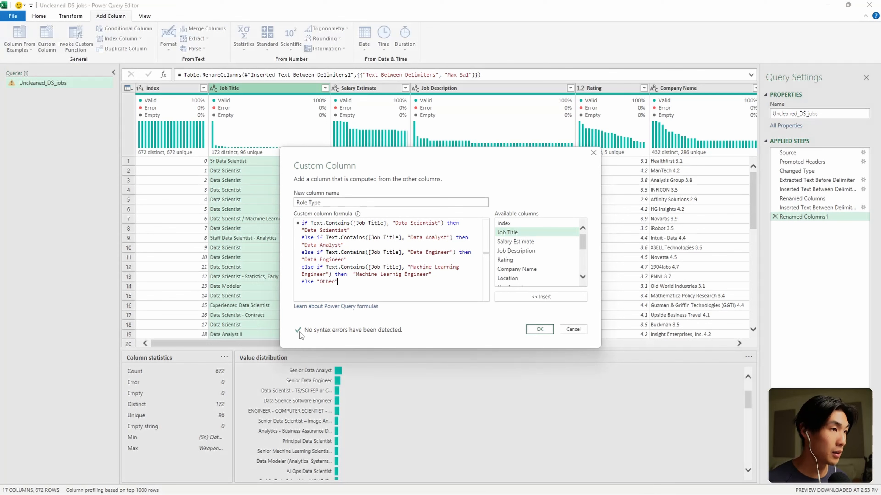
{"action": "left_click", "coordinate": [539, 329]}
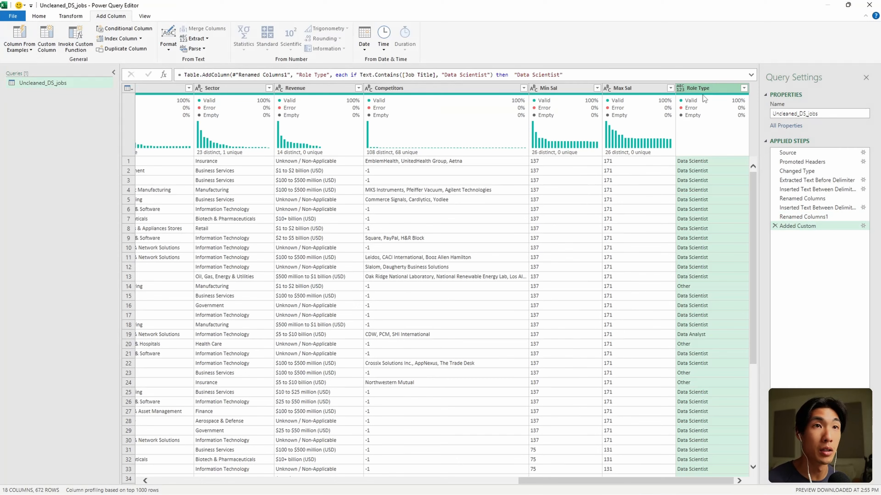
- Change the Role Type column's data type to Text
{"action": "left_click", "coordinate": [703, 89]}
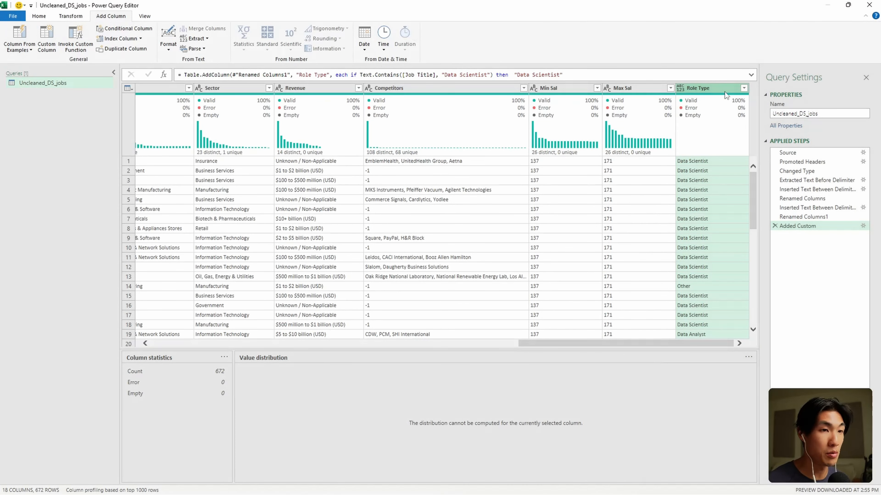
{"action": "right_click", "coordinate": [693, 90]}
{"action": "mouse_move", "coordinate": [731, 176]}
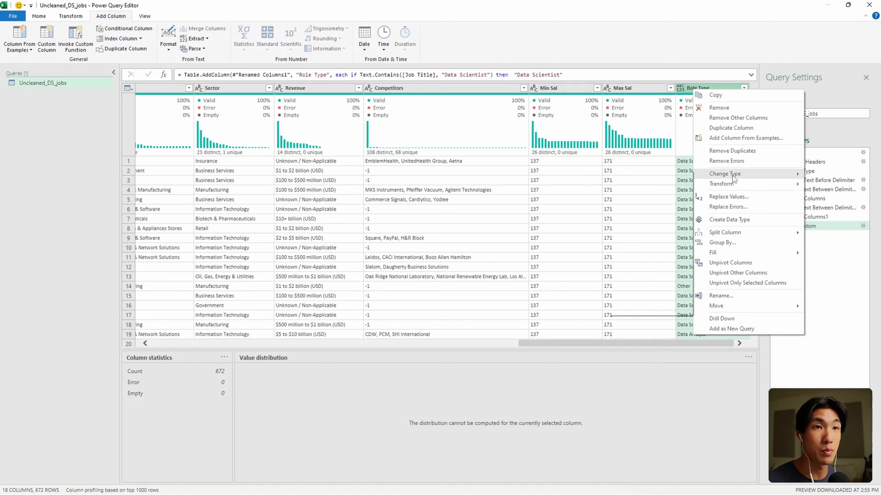
{"action": "left_click", "coordinate": [628, 270]}
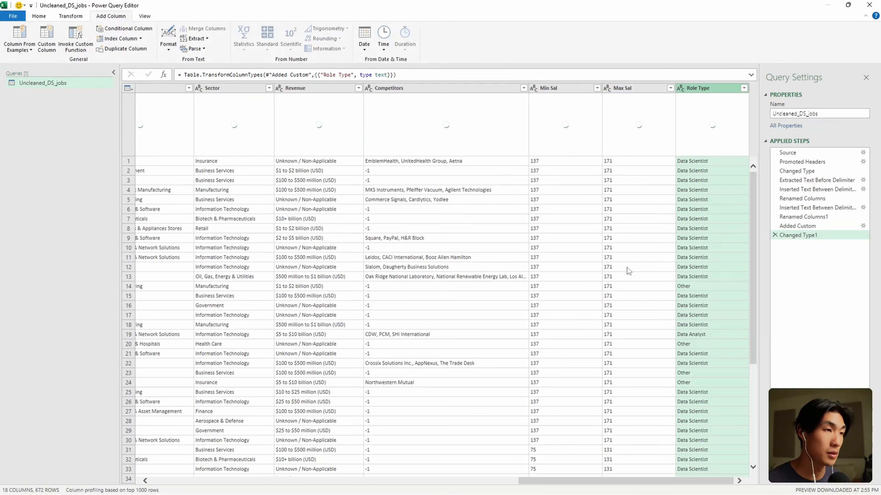
- Examine the Role Type column's value distribution to see how the job titles are classified
{"action": "left_click", "coordinate": [705, 88]}
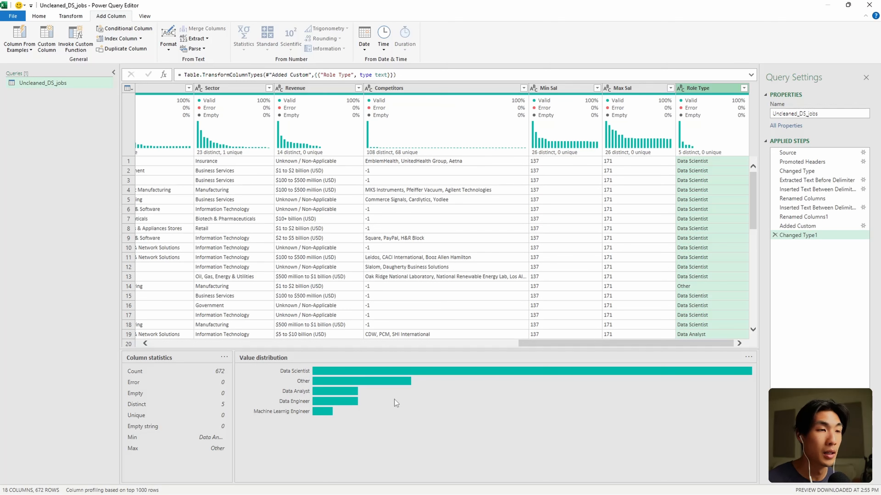
{"action": "mouse_move", "coordinate": [393, 371]}
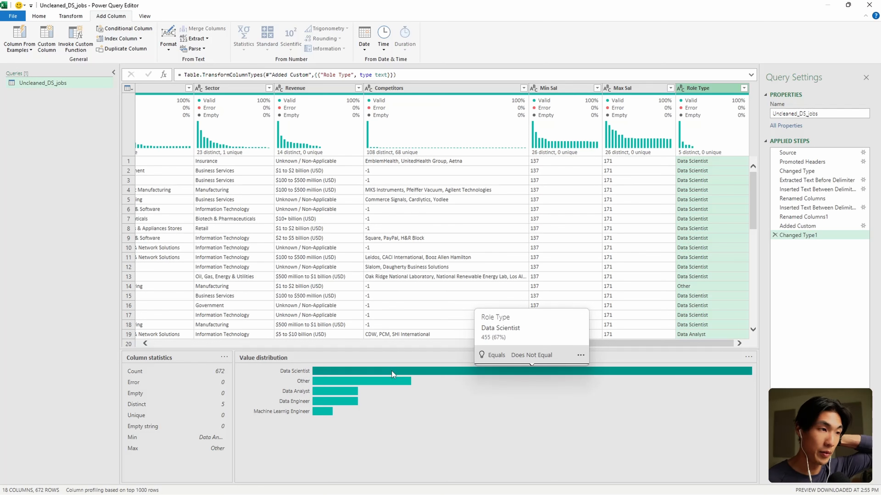
{"action": "mouse_move", "coordinate": [362, 380]}
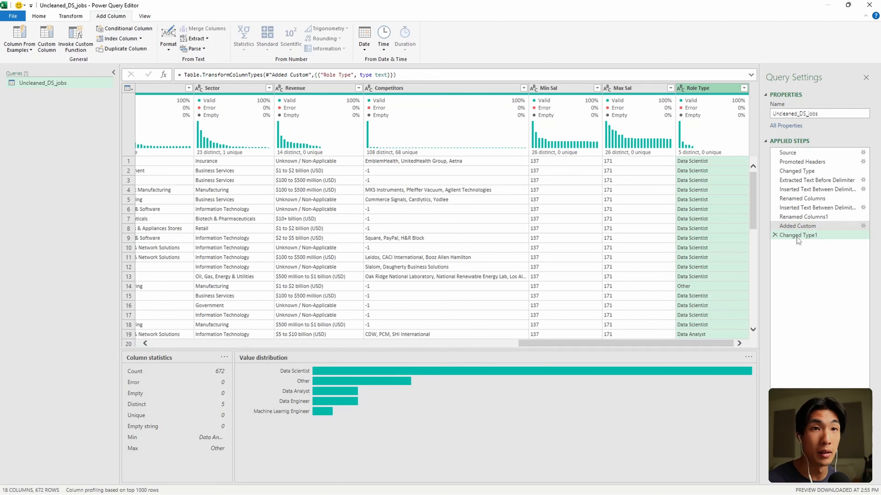
- Correct the returned label in the Added Custom step's formula to "Machine Learning Engineer", and go back to the last applied step
{"action": "left_click", "coordinate": [797, 226]}
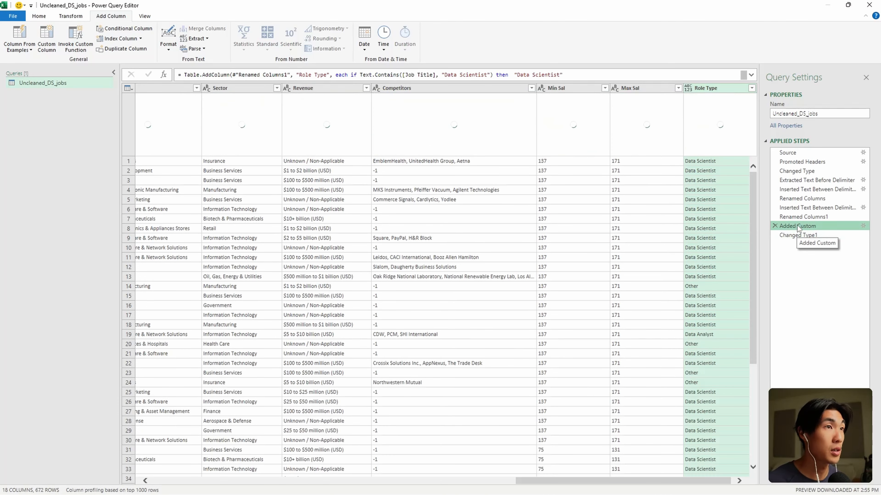
{"action": "left_click", "coordinate": [751, 75]}
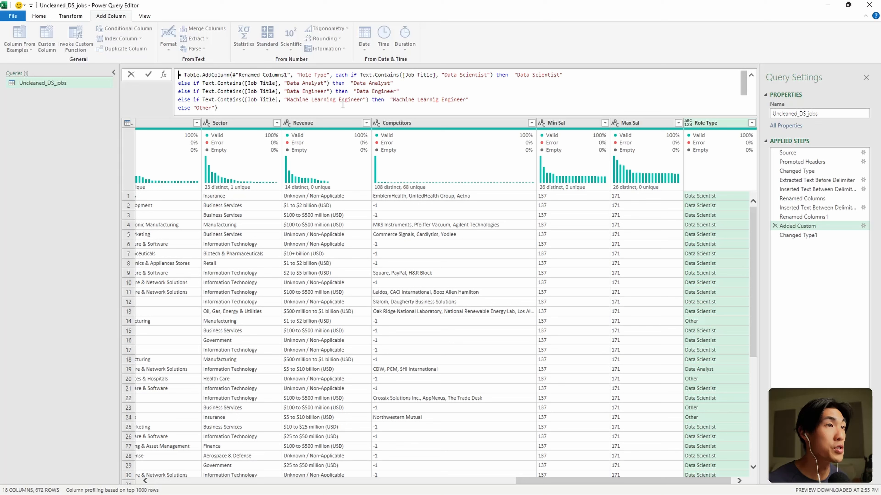
{"action": "type", "text": "n"}
{"action": "key", "text": "BackSpace"}
{"action": "type", "text": "n"}
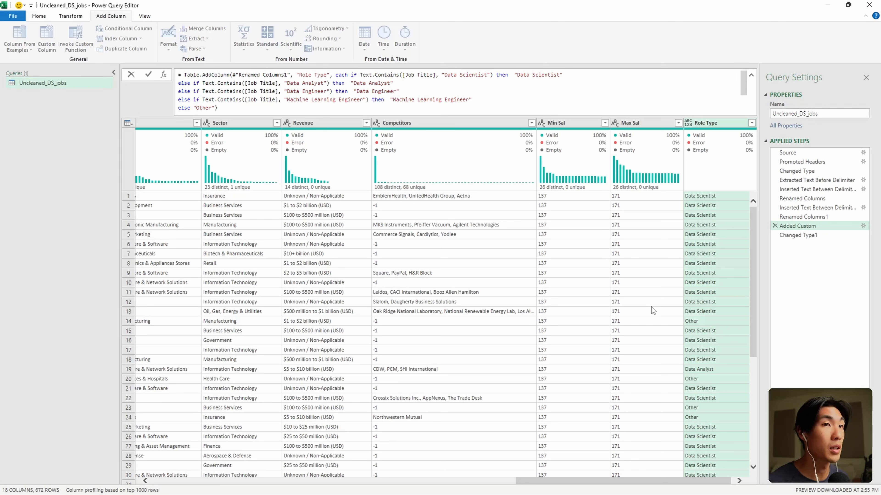
{"action": "key", "text": "Return"}
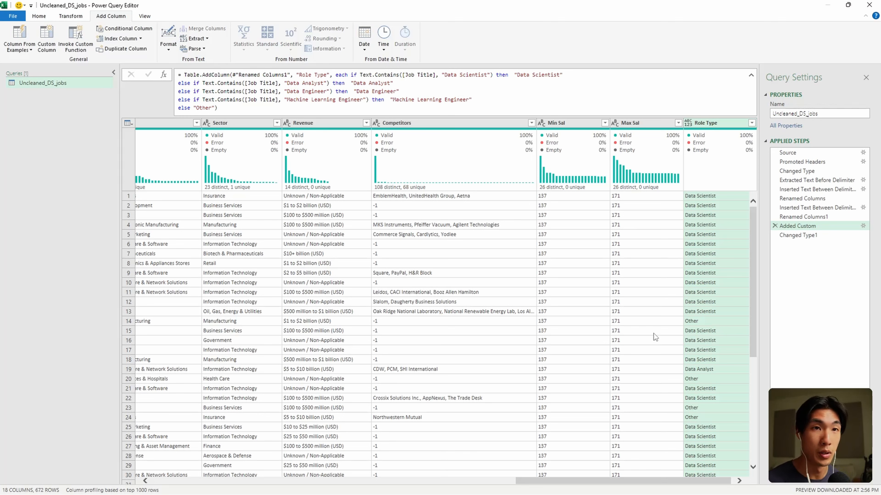
{"action": "left_click", "coordinate": [812, 237]}
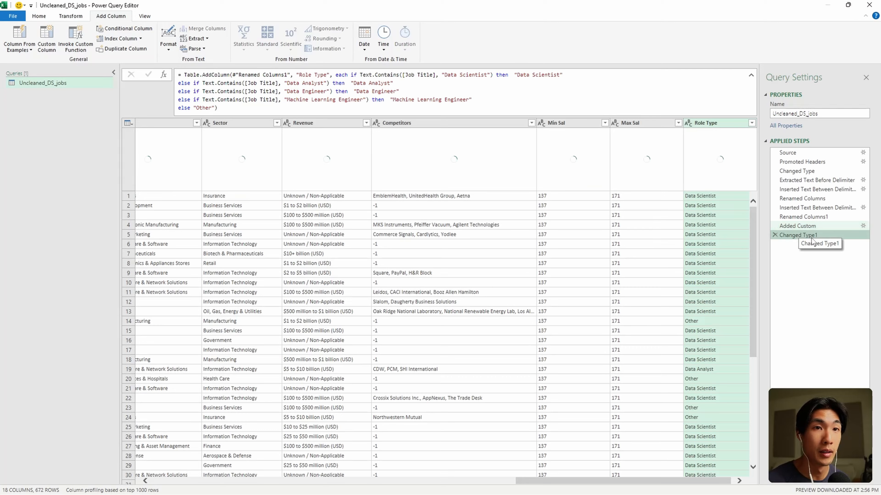
{"action": "mouse_move", "coordinate": [753, 232]}
{"action": "left_mouse_down"}
{"action": "mouse_move", "coordinate": [743, 256]}
{"action": "mouse_move", "coordinate": [738, 229]}
{"action": "left_mouse_up"}
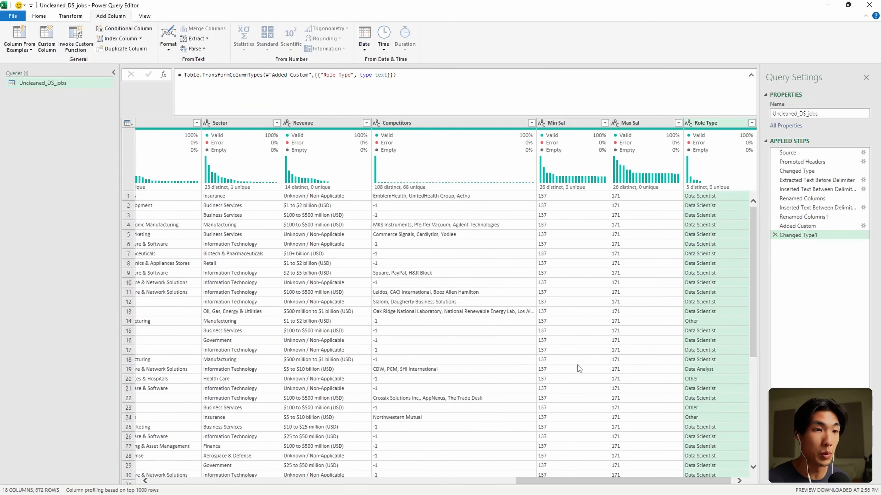
- Filter the Size column to only the -1 and Unknown values and review those rows and their value distribution
{"action": "left_click_drag", "start_coordinate": [570, 480], "coordinate": [353, 465]}
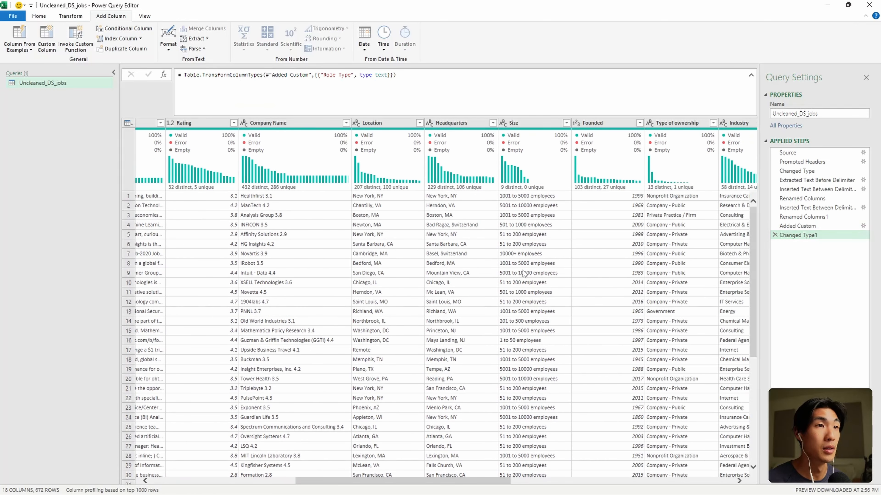
{"action": "left_click", "coordinate": [565, 123]}
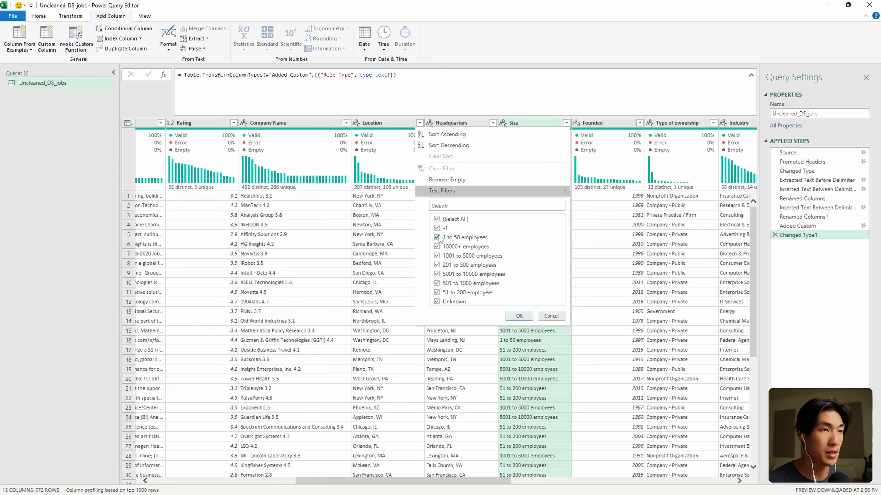
{"action": "left_click", "coordinate": [437, 219]}
{"action": "left_click", "coordinate": [436, 228]}
{"action": "left_click", "coordinate": [437, 302]}
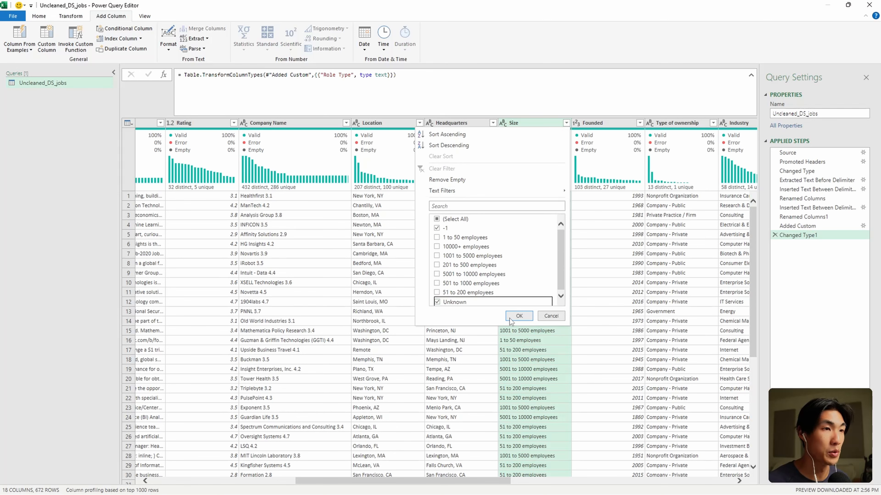
{"action": "left_click", "coordinate": [507, 318]}
{"action": "scroll", "coordinate": [515, 382], "scroll_direction": "down", "scroll_amount": 5}
{"action": "scroll", "coordinate": [515, 382], "scroll_direction": "up", "scroll_amount": 5}
{"action": "left_click", "coordinate": [526, 122]}
{"action": "scroll", "coordinate": [454, 281], "scroll_direction": "down", "scroll_amount": 5}
{"action": "scroll", "coordinate": [454, 283], "scroll_direction": "up", "scroll_amount": 5}
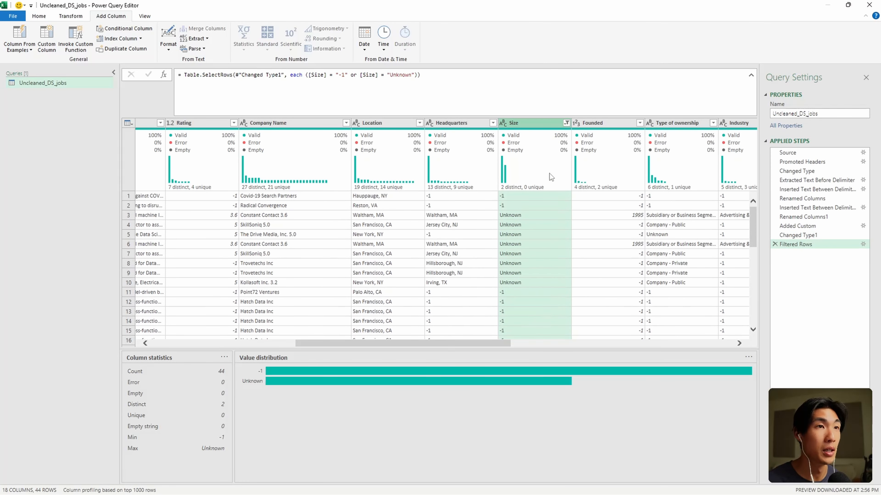
- Change the Size column filter to exclude the -1 and Unknown values and keep all the other sizes
{"action": "left_click", "coordinate": [566, 122]}
{"action": "left_click", "coordinate": [436, 219]}
{"action": "left_click", "coordinate": [437, 228]}
{"action": "left_click", "coordinate": [436, 302]}
{"action": "left_click", "coordinate": [519, 316]}
{"action": "scroll", "coordinate": [519, 321], "scroll_direction": "down", "scroll_amount": 20}
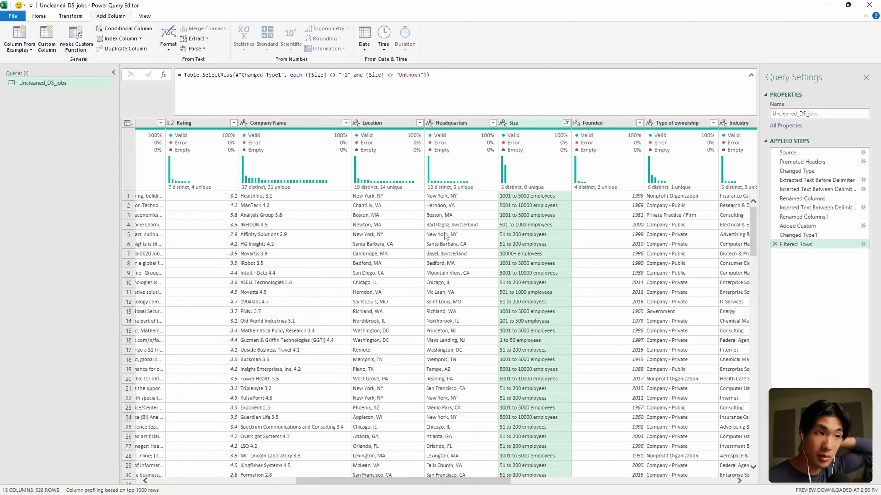
- Review the Location values and split the Location column at each occurrence of the comma delimiter
{"action": "left_click", "coordinate": [408, 187]}
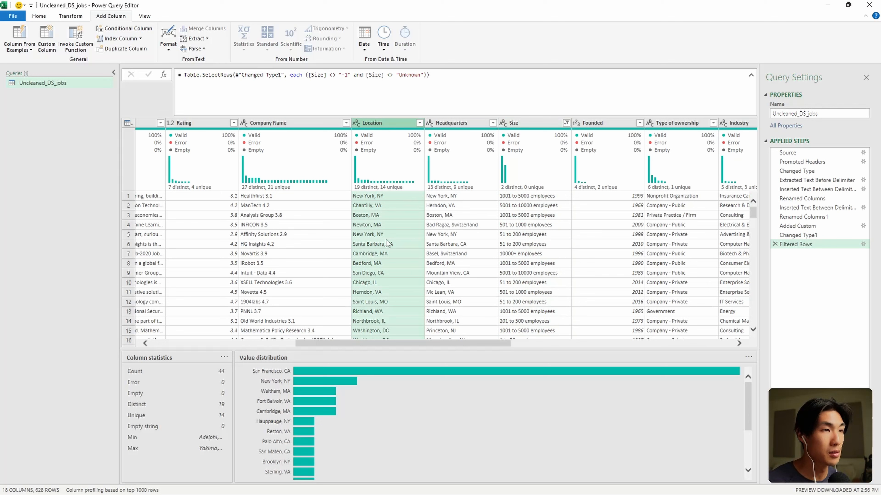
{"action": "left_click", "coordinate": [420, 123]}
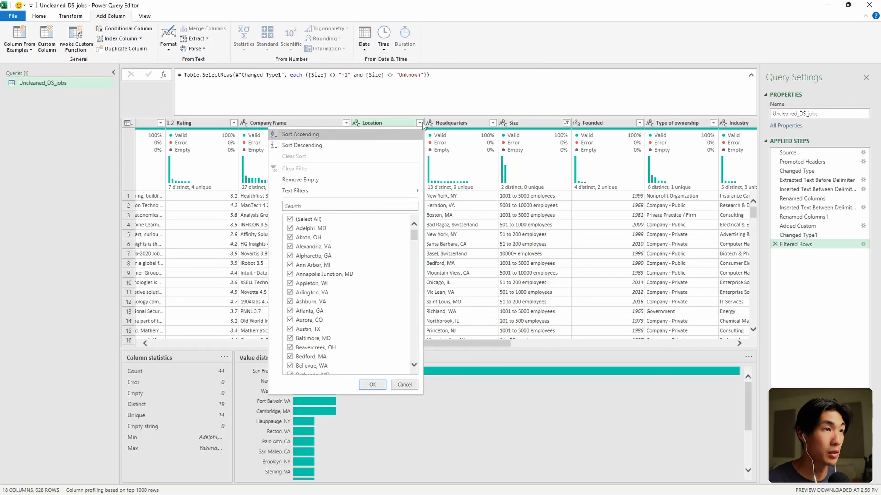
{"action": "left_click_drag", "start_coordinate": [410, 235], "coordinate": [412, 257]}
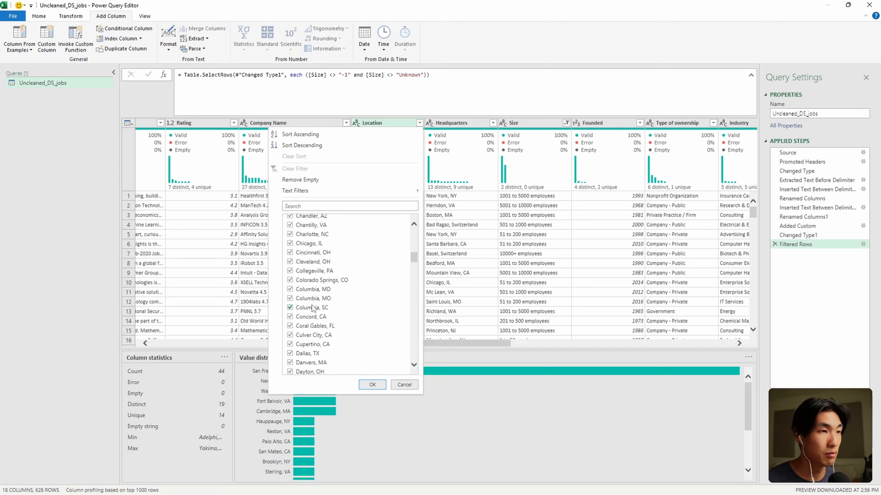
{"action": "left_click_drag", "start_coordinate": [412, 259], "coordinate": [408, 228]}
{"action": "left_click", "coordinate": [385, 385]}
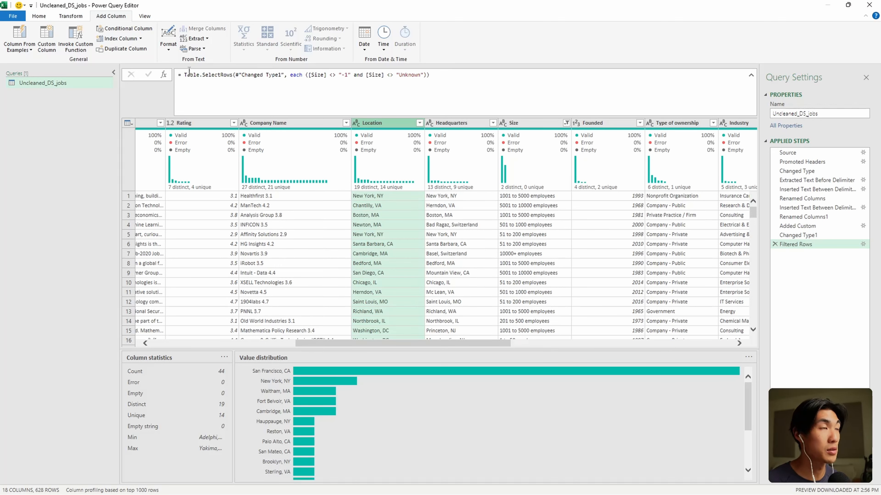
{"action": "left_click", "coordinate": [71, 16]}
{"action": "left_click", "coordinate": [282, 44]}
{"action": "left_click", "coordinate": [301, 69]}
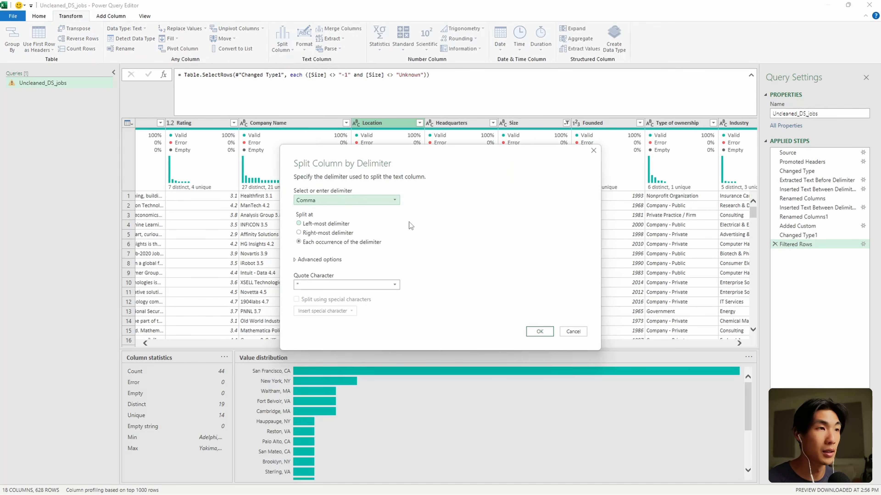
{"action": "left_click", "coordinate": [530, 330]}
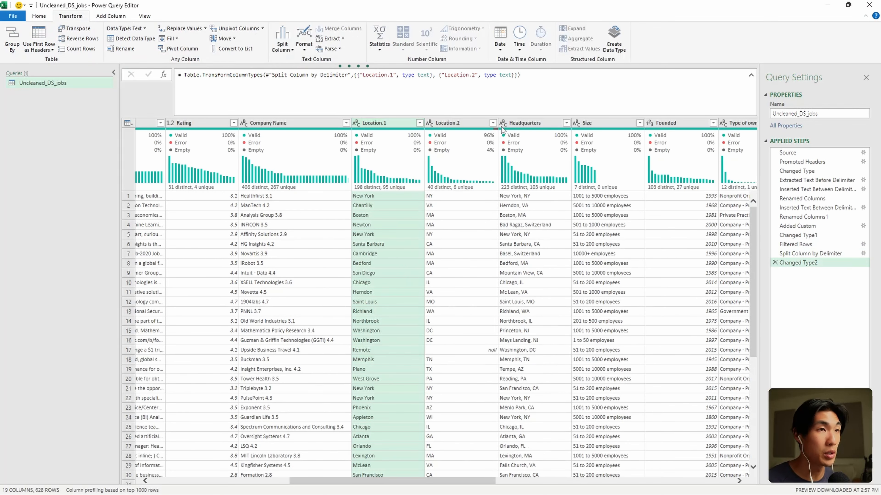
- Filter the Location.2 column to only the null and Anne Arundel values
{"action": "left_click", "coordinate": [492, 123]}
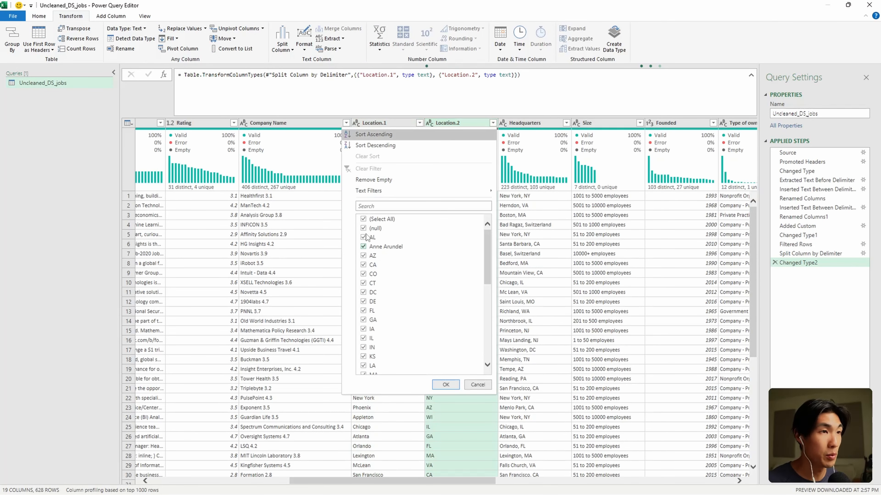
{"action": "left_click", "coordinate": [363, 219]}
{"action": "left_click", "coordinate": [363, 229]}
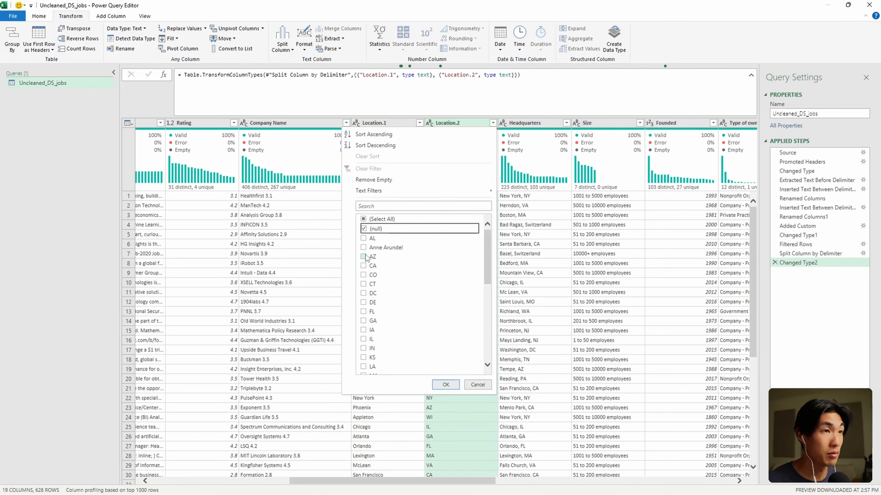
{"action": "left_click", "coordinate": [369, 247]}
{"action": "left_click", "coordinate": [445, 385]}
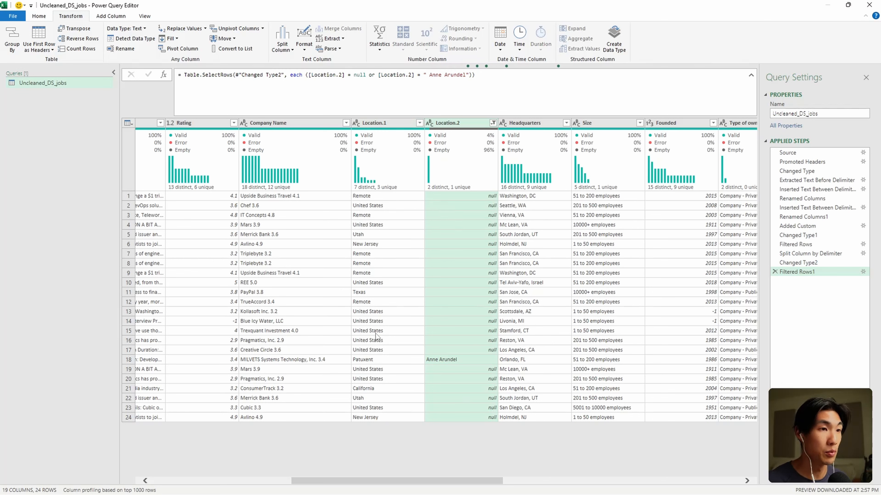
- Capture a screen snip of the Location.1 column's list of filter values as a reference
{"action": "left_click", "coordinate": [420, 123]}
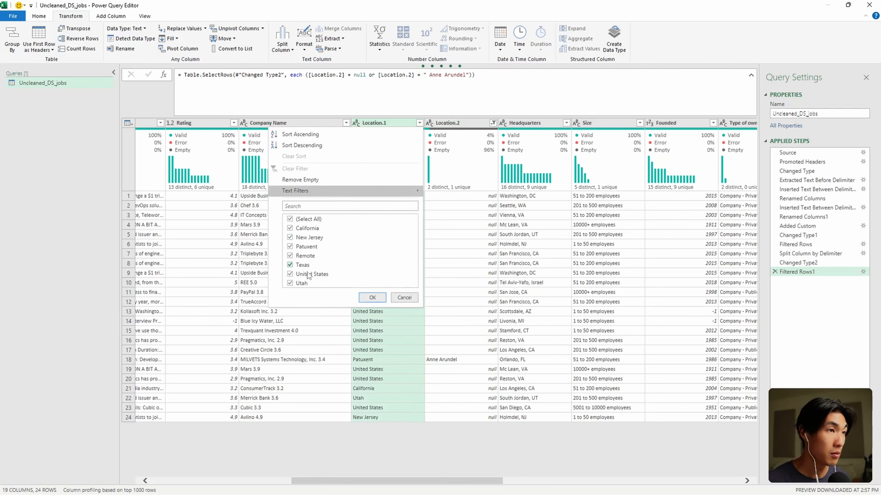
{"action": "left_click", "coordinate": [398, 361]}
{"action": "left_click", "coordinate": [378, 381]}
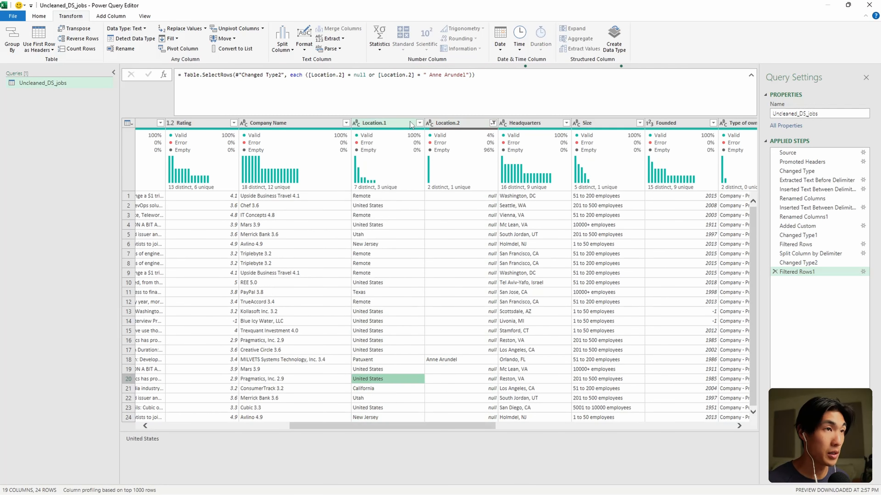
{"action": "left_click", "coordinate": [419, 123]}
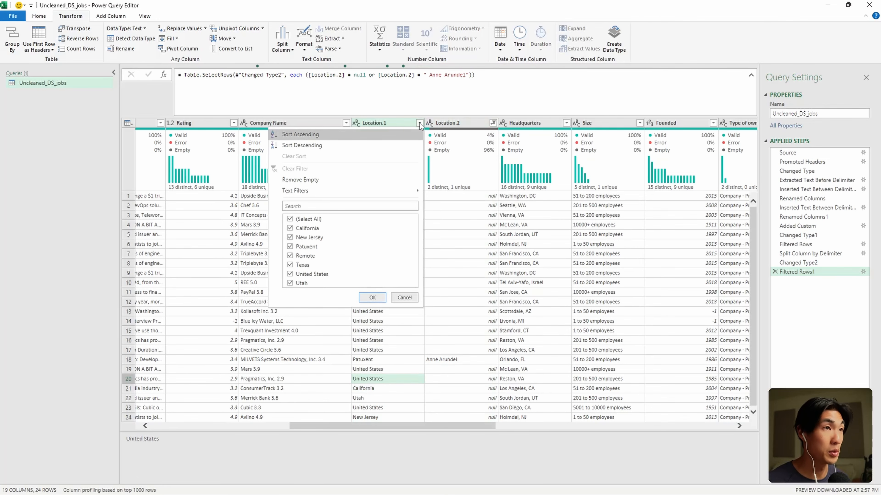
{"action": "key", "text": "super+shift+s"}
{"action": "left_click_drag", "start_coordinate": [251, 181], "coordinate": [461, 327]}
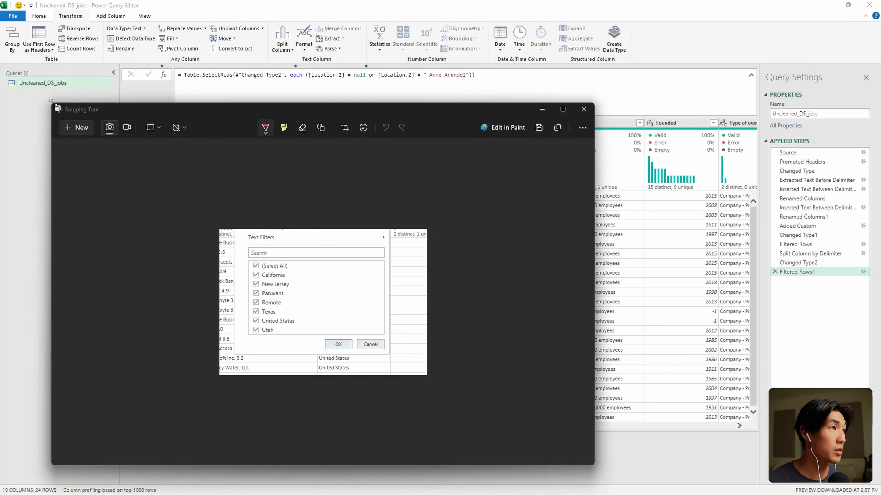
{"action": "left_click_drag", "start_coordinate": [52, 103], "coordinate": [97, 163]}
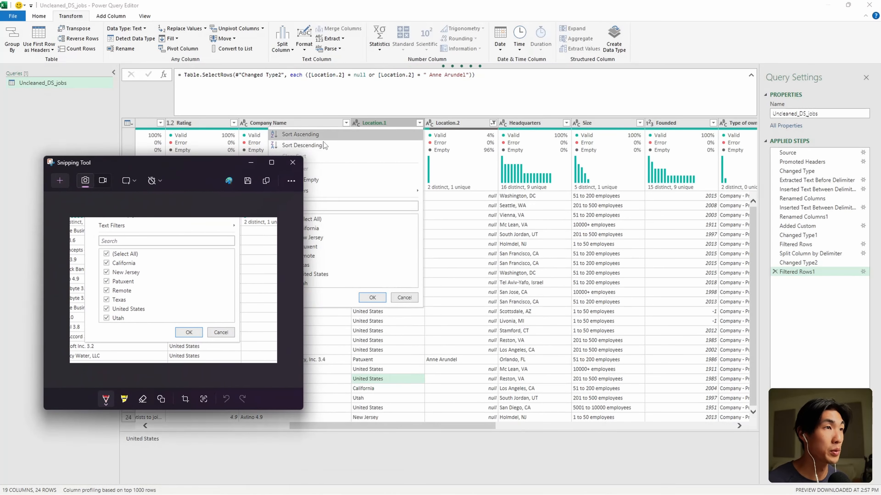
{"action": "left_click", "coordinate": [461, 234]}
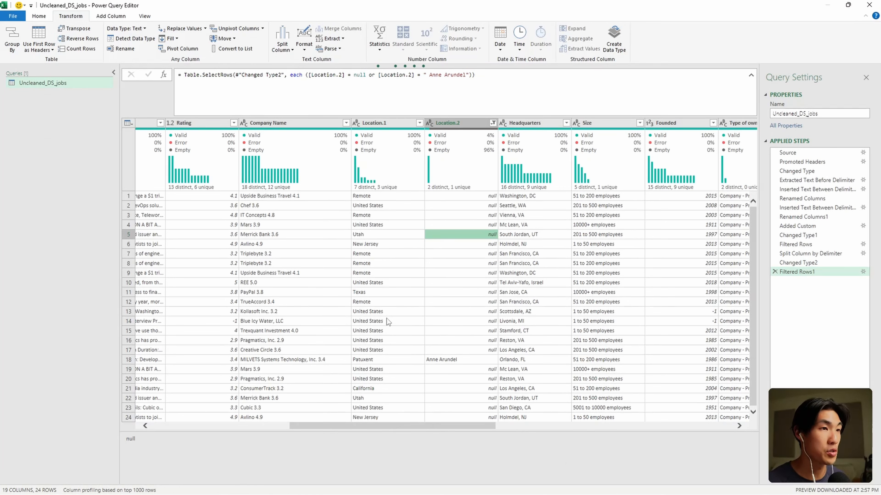
- Remove the Filtered Rows1, Changed Type2 and Split Column by Delimiter steps to restore the unsplit Location column
{"action": "left_click", "coordinate": [375, 314]}
{"action": "left_click", "coordinate": [380, 331]}
{"action": "left_click", "coordinate": [371, 302]}
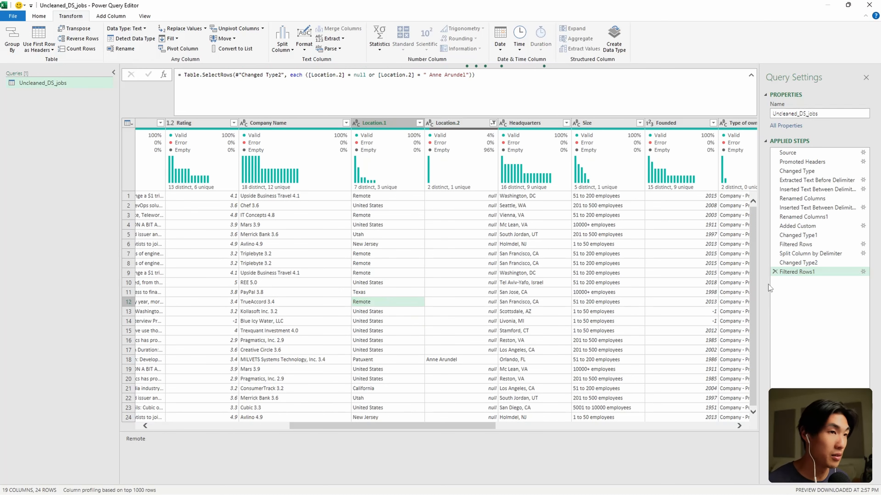
{"action": "left_click", "coordinate": [774, 271]}
{"action": "left_click", "coordinate": [775, 263]}
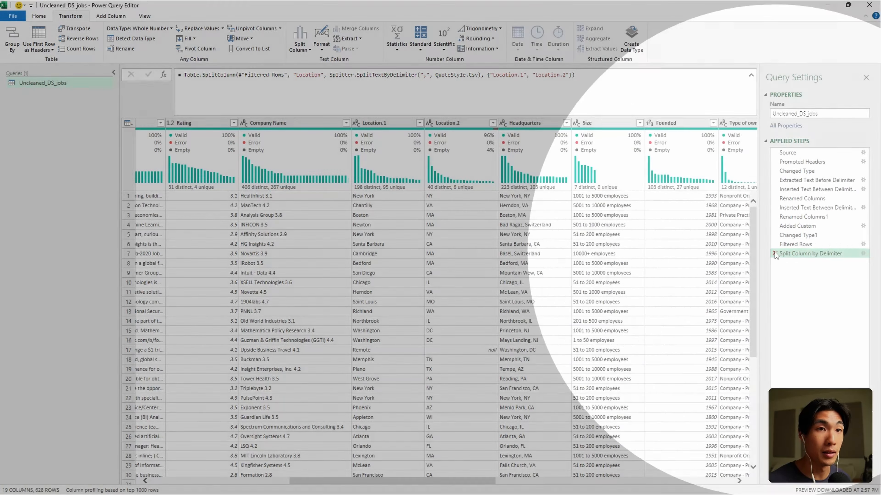
{"action": "left_click", "coordinate": [774, 253]}
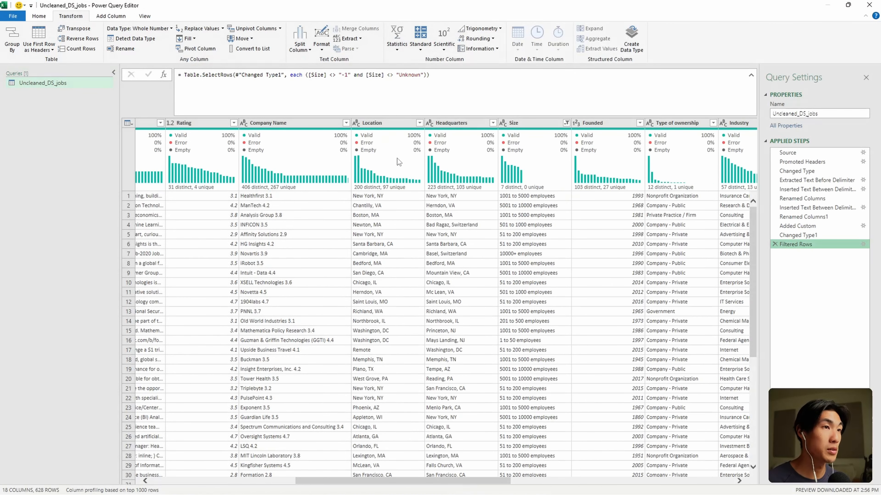
- Check the Location column's value distribution and start a custom column named Location Correction
{"action": "left_click", "coordinate": [381, 123]}
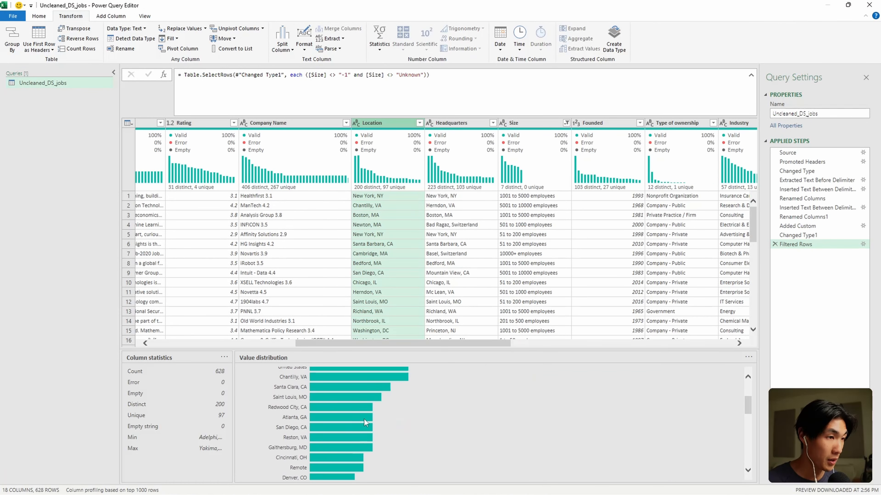
{"action": "left_click", "coordinate": [111, 15]}
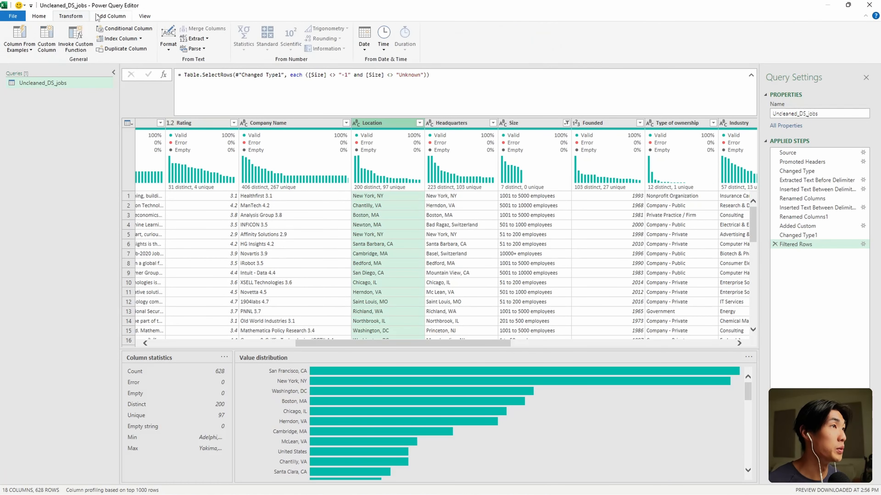
{"action": "double_click", "coordinate": [369, 206]}
{"action": "type", "text": "Location"}
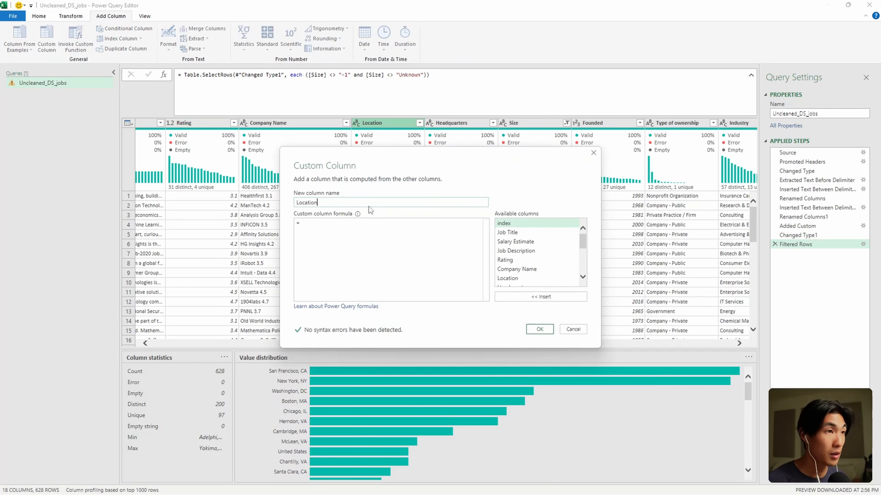
{"action": "type", "text": " Correction"}
- Begin the Location Correction formula with a condition that returns ", CA" when [Location] equals "California"
{"action": "left_click", "coordinate": [361, 233]}
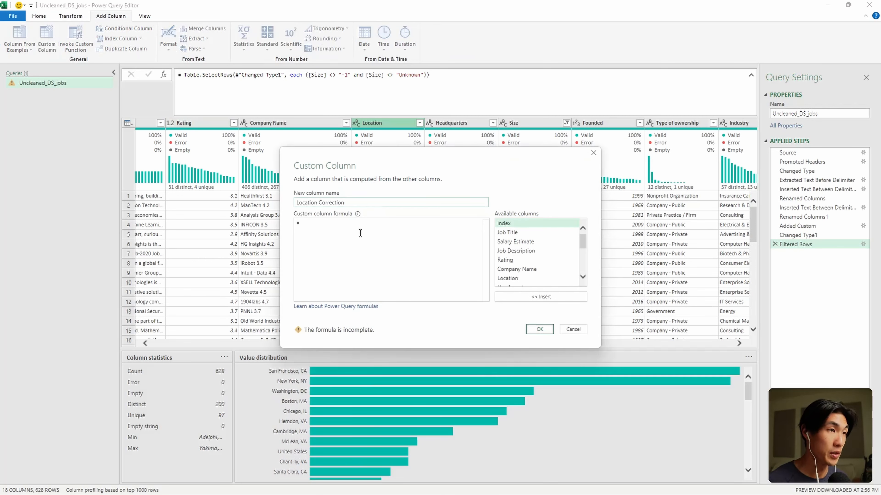
{"action": "type", "text": "if"}
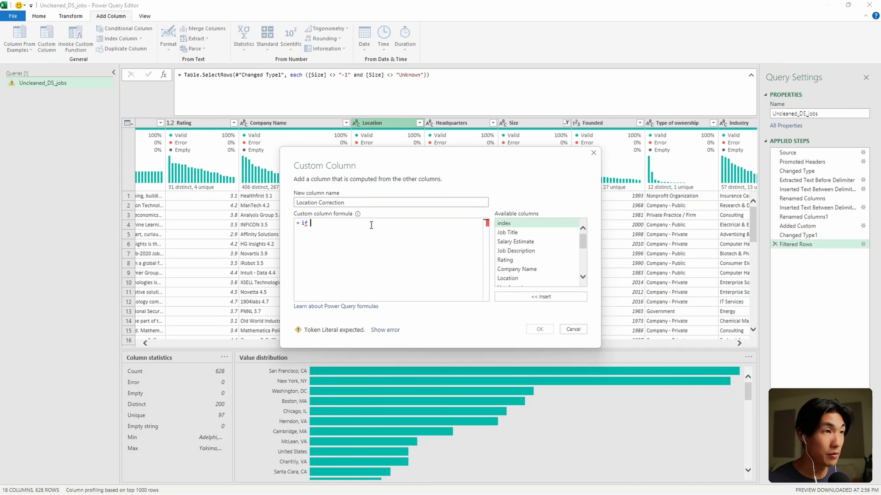
{"action": "type", "text": " [Location"}
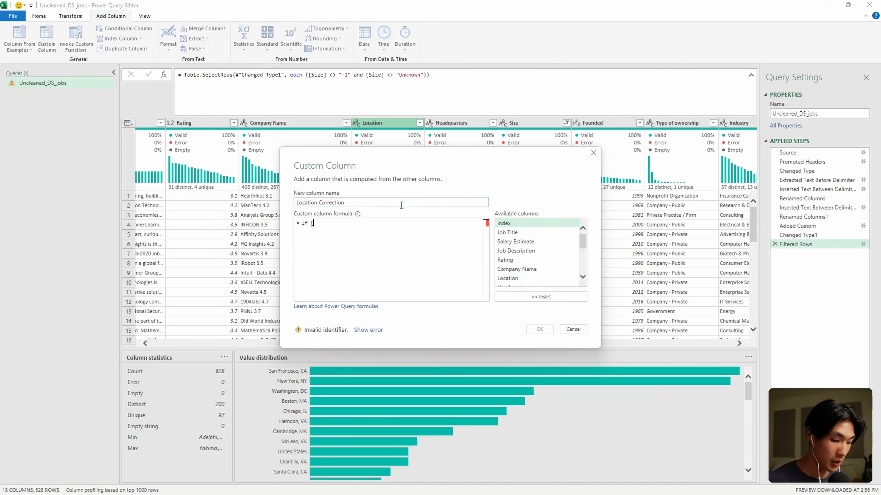
{"action": "type", "text": "]"}
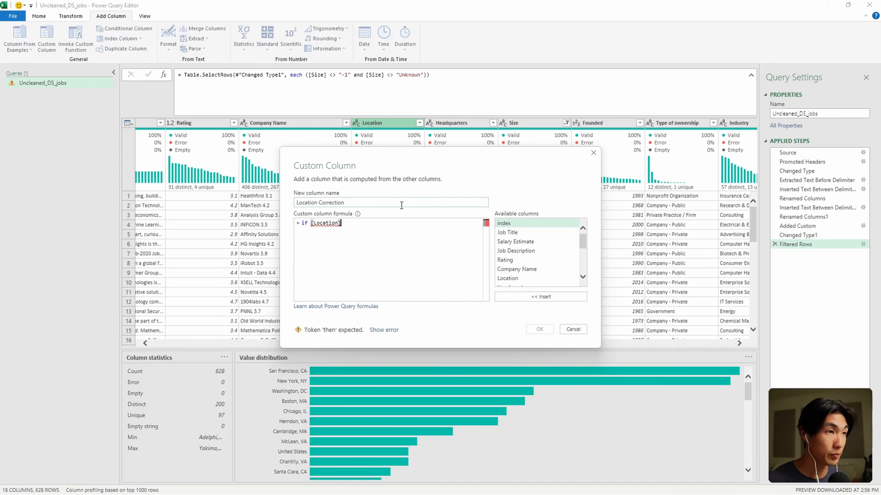
{"action": "type", "text": " ="}
{"action": "key", "text": "alt+Tab"}
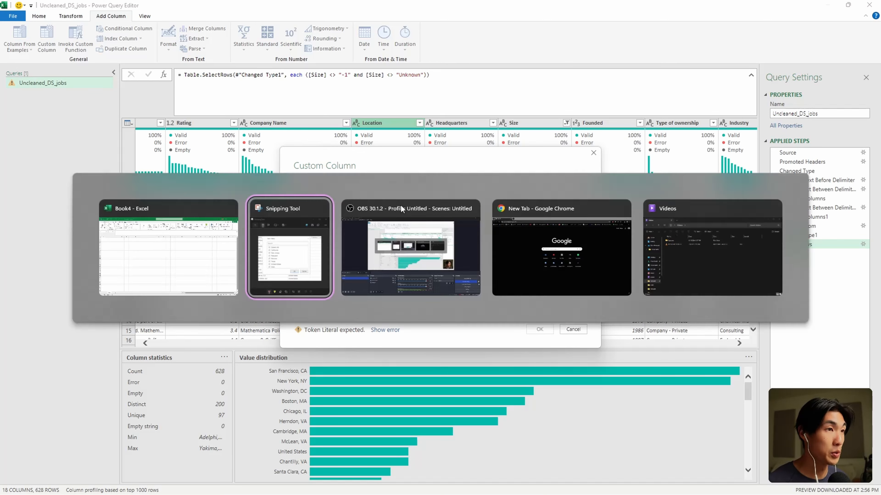
{"action": "left_click", "coordinate": [370, 227]}
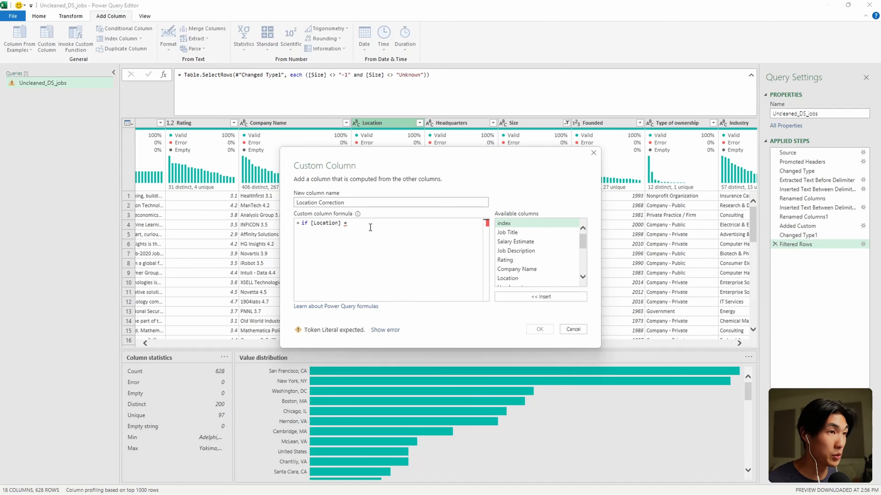
{"action": "type", "text": "\"Cali"}
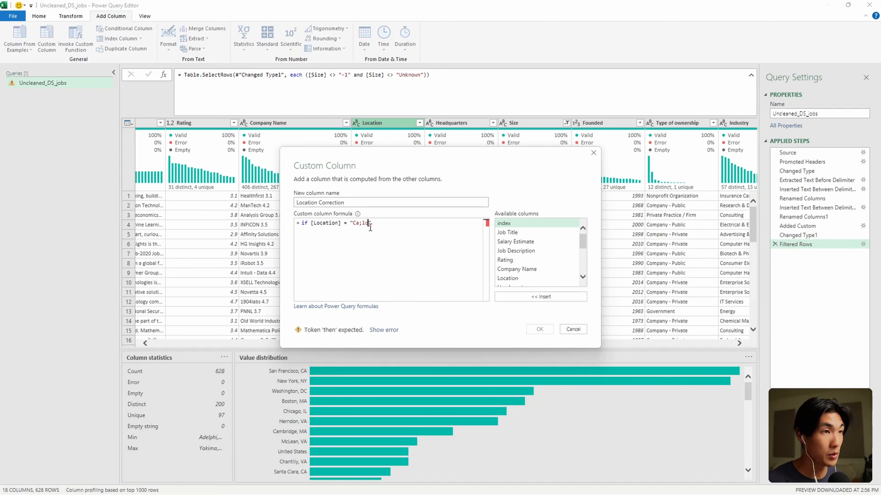
{"action": "key", "text": "BackSpace"}
{"action": "type", "text": "ifornia\" th"}
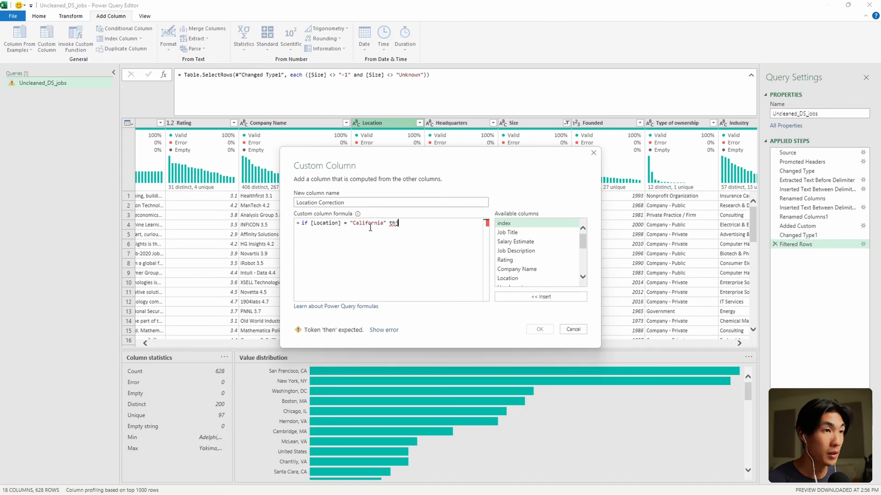
{"action": "type", "text": "en \""}
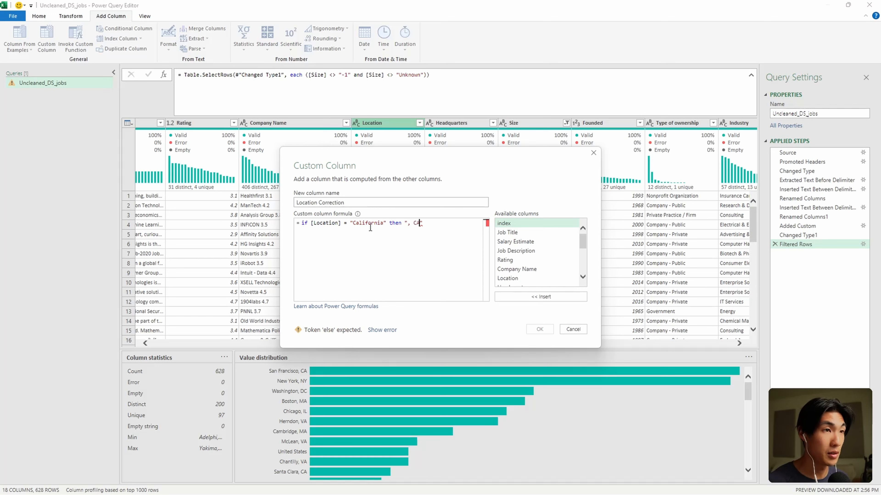
{"action": "type", "text": ", CA"}
{"action": "key", "text": "Right"}
- Add an else line to the formula that returns ", NJ" when [Location] equals "New Jersey"
{"action": "key", "text": "Return"}
{"action": "type", "text": "else"}
{"action": "left_click_drag", "start_coordinate": [312, 223], "coordinate": [423, 223]}
{"action": "key", "text": "ctrl+c"}
{"action": "left_click", "coordinate": [364, 230]}
{"action": "key", "text": "ctrl+v"}
{"action": "double_click", "coordinate": [381, 231]}
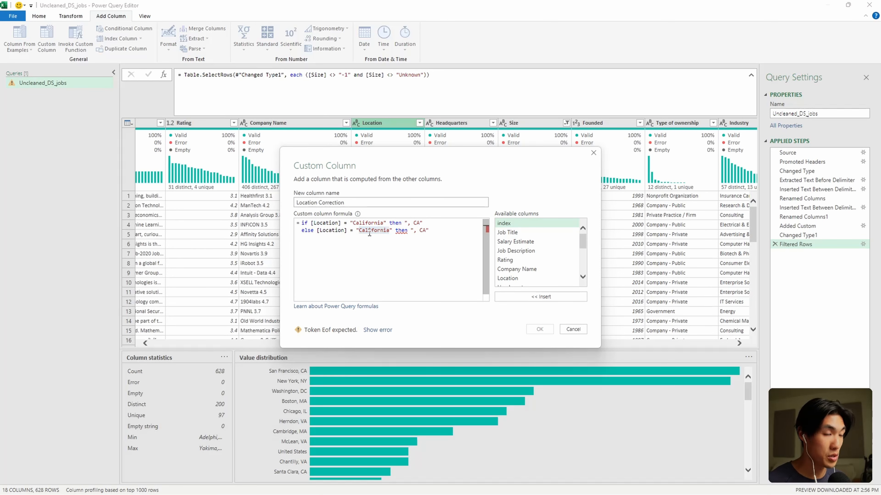
{"action": "type", "text": "new Jersey"}
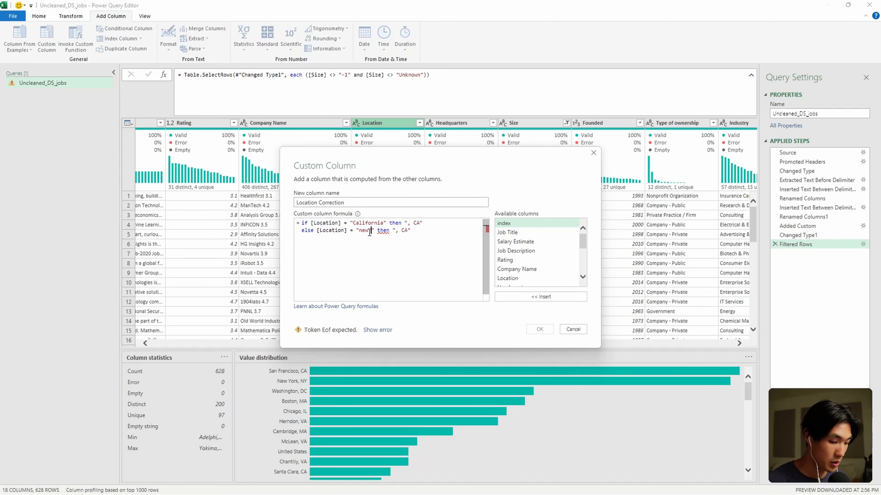
{"action": "double_click", "coordinate": [362, 232]}
{"action": "type", "text": "New Jersey"}
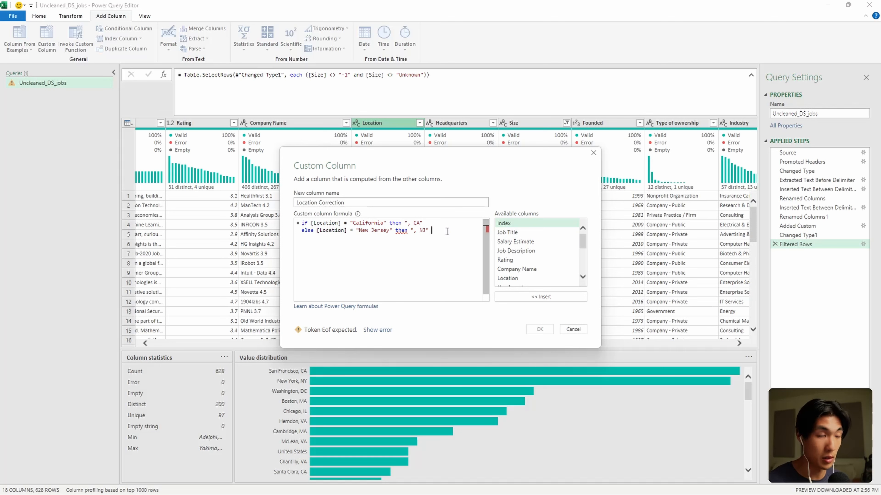
- Duplicate the New Jersey line and adapt the copy to return ", Other" when [Location] equals "Remote"
{"action": "left_click_drag", "start_coordinate": [303, 232], "coordinate": [433, 231]}
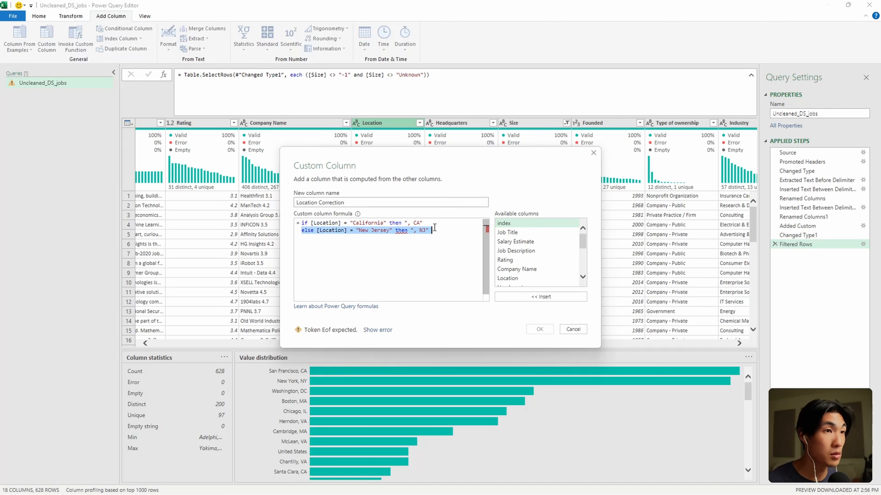
{"action": "left_click", "coordinate": [458, 233]}
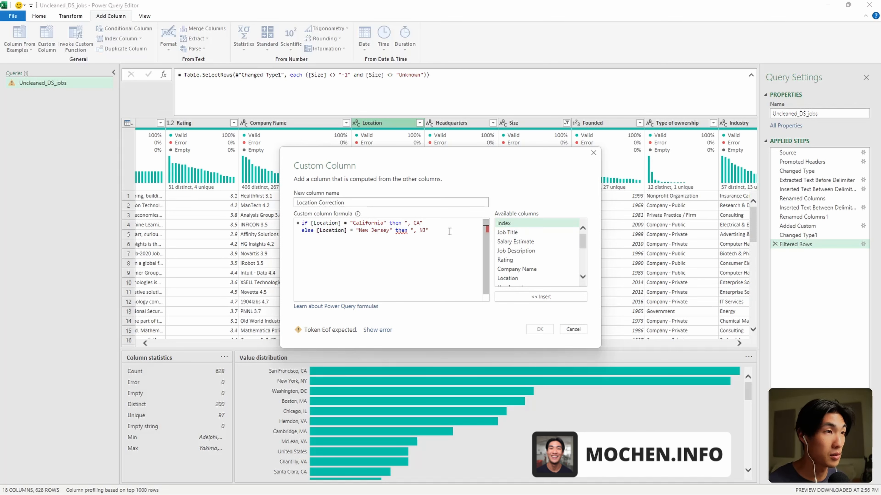
{"action": "key", "text": "Return"}
{"action": "key", "text": "ctrl+v"}
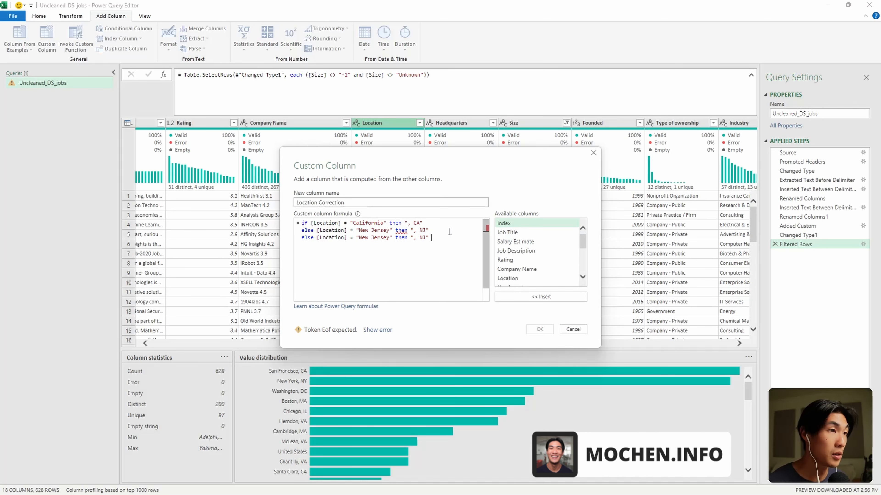
{"action": "key", "text": "alt+Tab"}
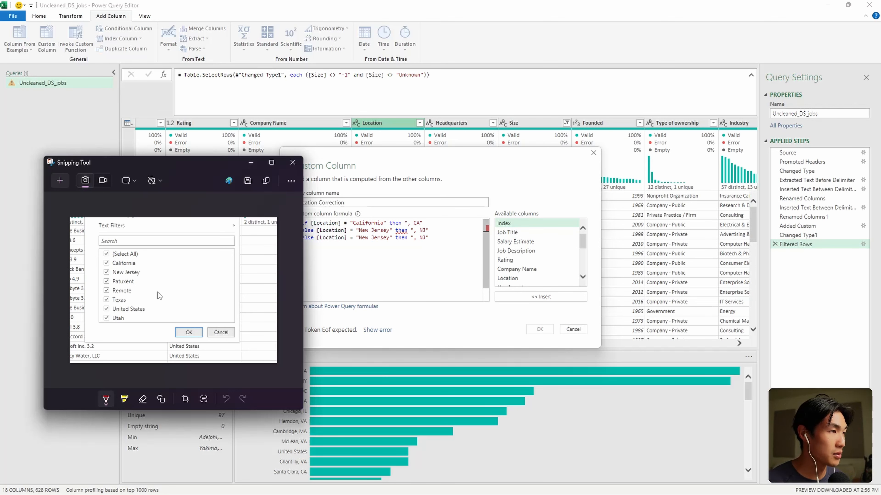
{"action": "left_click", "coordinate": [398, 243]}
{"action": "double_click", "coordinate": [377, 238]}
{"action": "key", "text": "BackSpace"}
{"action": "key", "text": "BackSpace"}
{"action": "key", "text": "BackSpace"}
{"action": "key", "text": "BackSpace"}
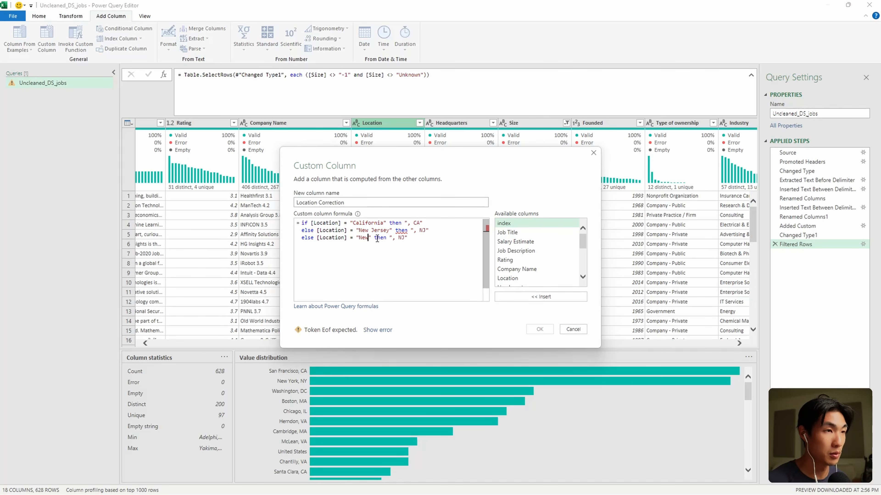
{"action": "type", "text": "Remote"}
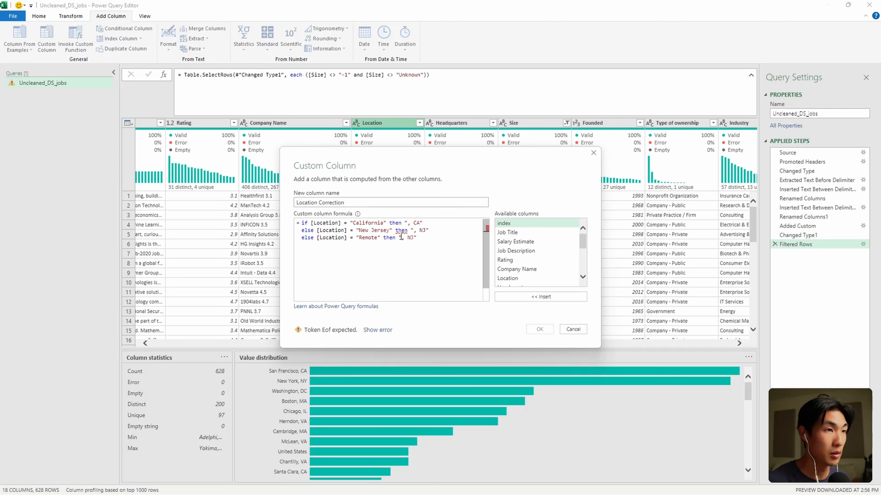
{"action": "double_click", "coordinate": [412, 239]}
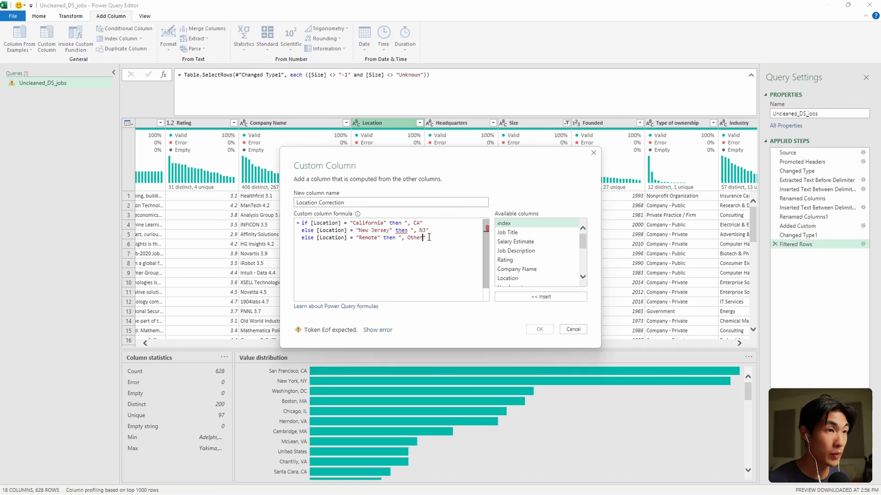
- Duplicate the Remote line and change the copy's location to "United States", keeping ", Other" as its output
{"action": "left_click_drag", "start_coordinate": [430, 237], "coordinate": [304, 238]}
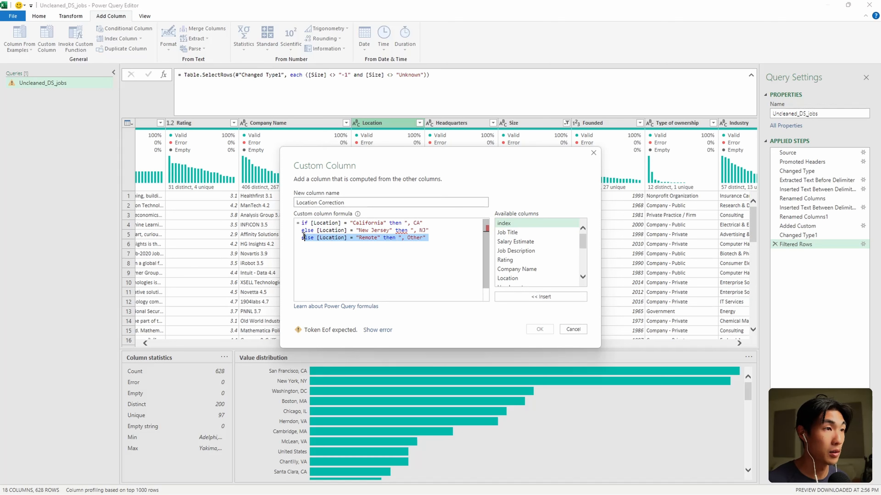
{"action": "left_click", "coordinate": [441, 238]}
{"action": "key", "text": "ctrl+v"}
{"action": "double_click", "coordinate": [371, 246]}
{"action": "type", "text": "United "}
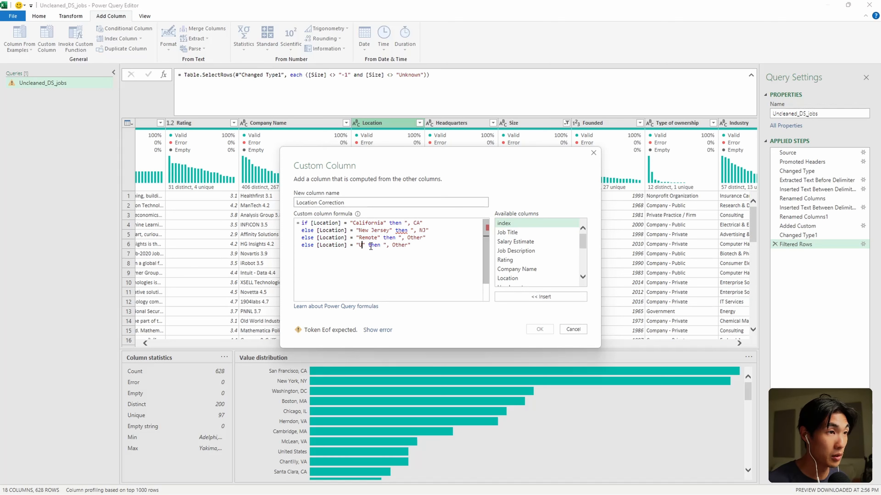
{"action": "type", "text": "States"}
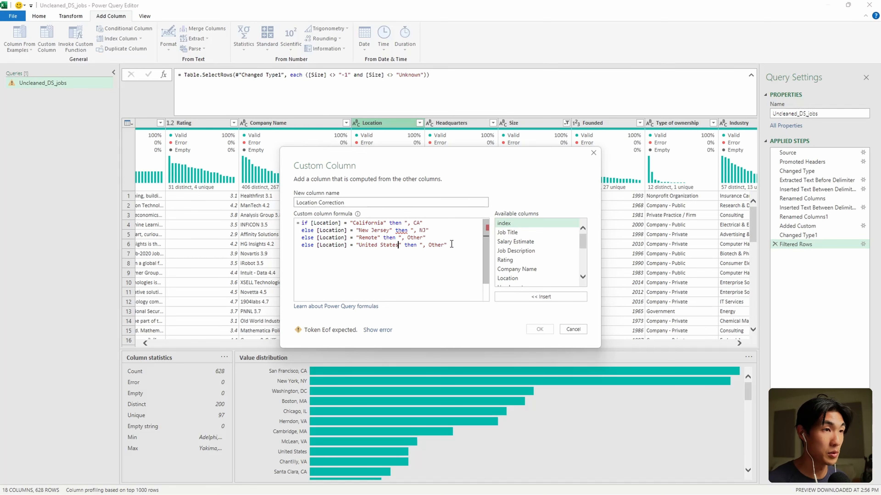
- Check the snipped list of state-only locations and add a line that returns ", TX" for "Texas"
{"action": "key", "text": "alt+Tab"}
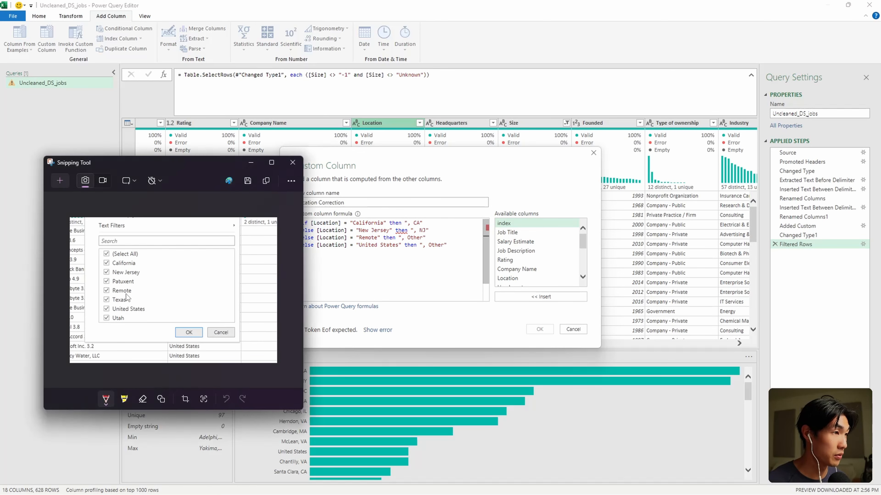
{"action": "left_click", "coordinate": [452, 247]}
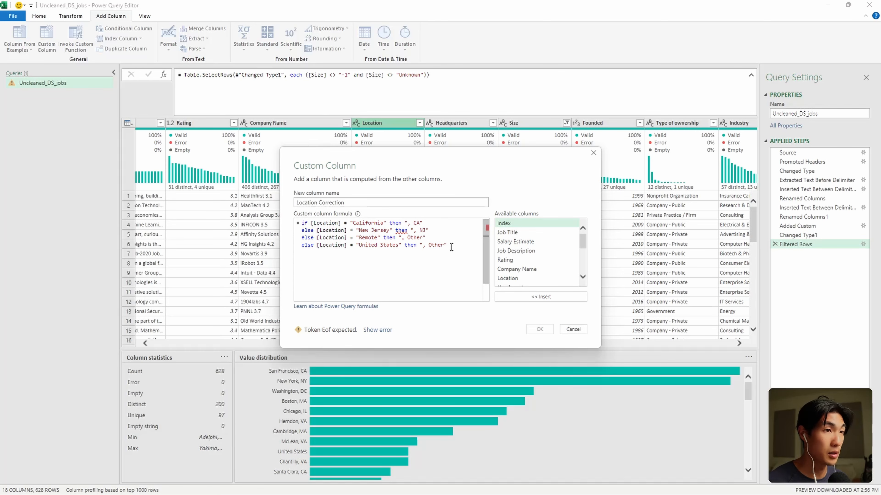
{"action": "key", "text": "ctrl+v"}
{"action": "double_click", "coordinate": [372, 253]}
{"action": "type", "text": "Texas"}
{"action": "double_click", "coordinate": [411, 252]}
{"action": "type", "text": "T"}
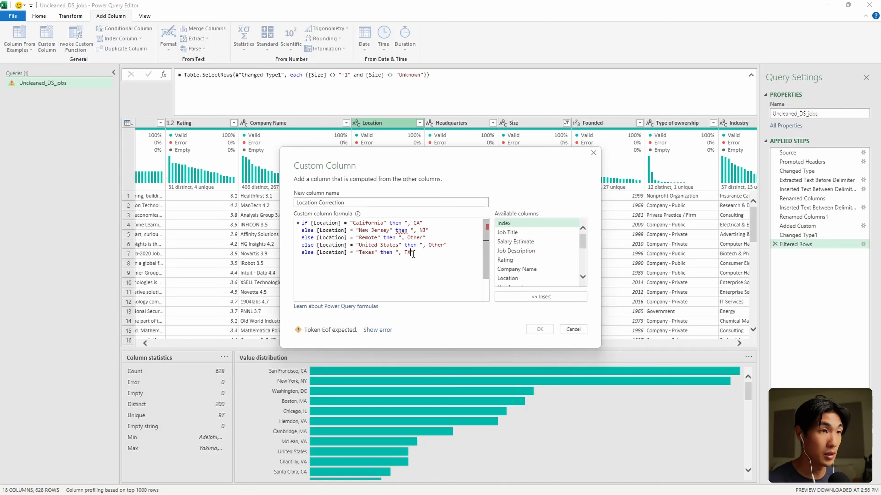
- Add a line returning ", UT" for "Utah" and finish the formula with a fallback of else [Location]
{"action": "key", "text": "ctrl+v"}
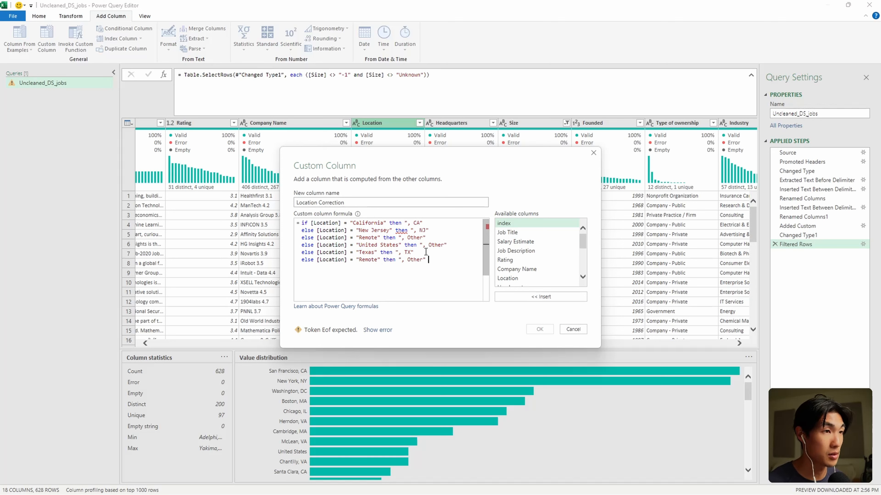
{"action": "double_click", "coordinate": [367, 260]}
{"action": "type", "text": "Utah"}
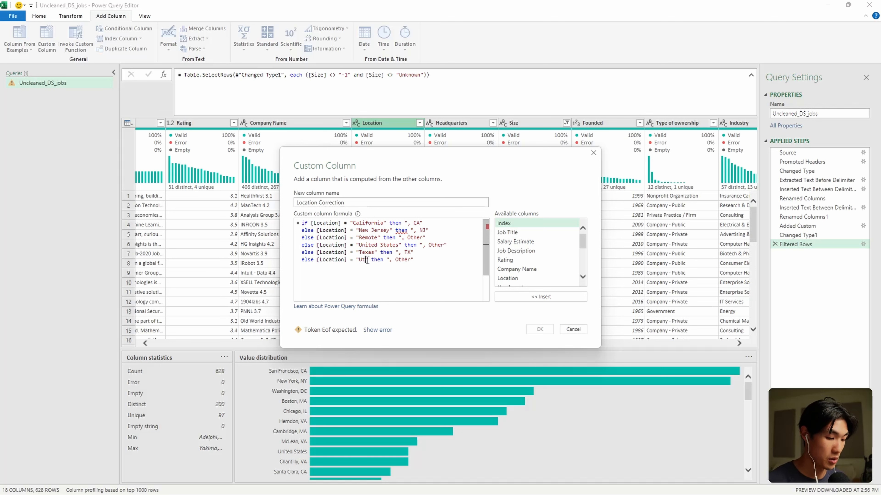
{"action": "double_click", "coordinate": [409, 260]}
{"action": "type", "text": "UT\"   "}
{"action": "type", "text": "else "}
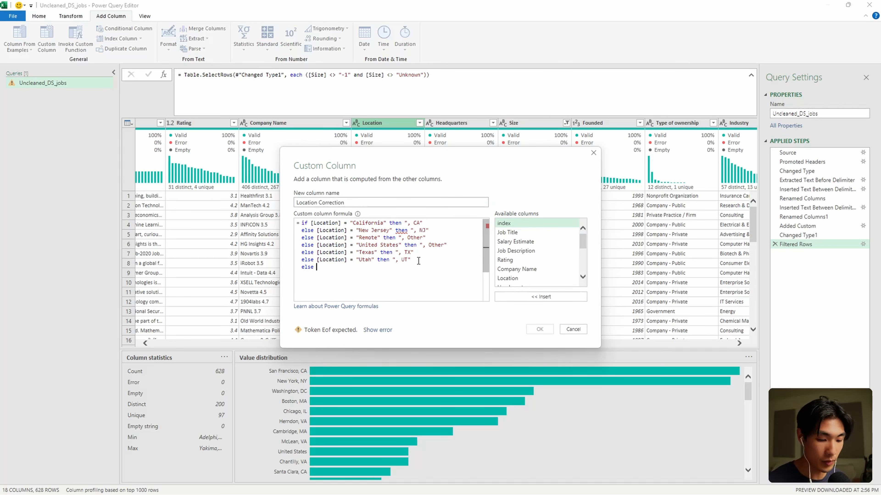
{"action": "type", "text": "[Location]"}
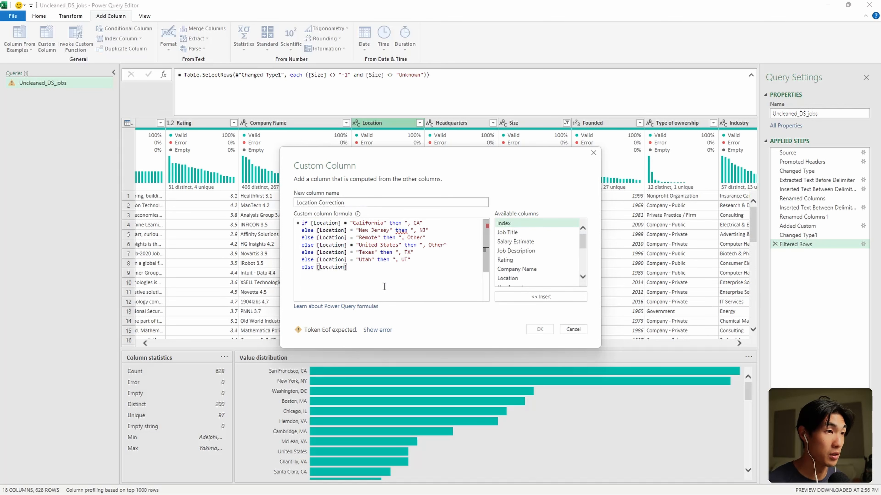
- Change the else of the New Jersey, Remote, United States, Texas and Utah lines to else if, and create the custom column
{"action": "left_click", "coordinate": [316, 231]}
{"action": "type", "text": "if"}
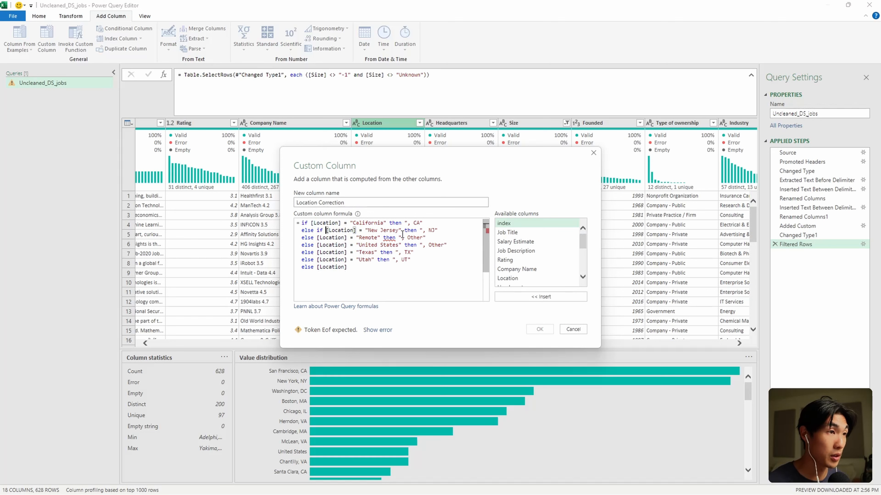
{"action": "key", "text": "Down"}
{"action": "key", "text": "Left"}
{"action": "key", "text": "Left"}
{"action": "key", "text": "Left"}
{"action": "type", "text": "if"}
{"action": "key", "text": "Down"}
{"action": "key", "text": "Left"}
{"action": "key", "text": "Left"}
{"action": "type", "text": "if"}
{"action": "key", "text": "Down"}
{"action": "key", "text": "Left"}
{"action": "key", "text": "Left"}
{"action": "key", "text": "Left"}
{"action": "type", "text": "if"}
{"action": "key", "text": "Down"}
{"action": "key", "text": "Left"}
{"action": "key", "text": "Left"}
{"action": "type", "text": "if"}
{"action": "key", "text": "Down"}
{"action": "key", "text": "End"}
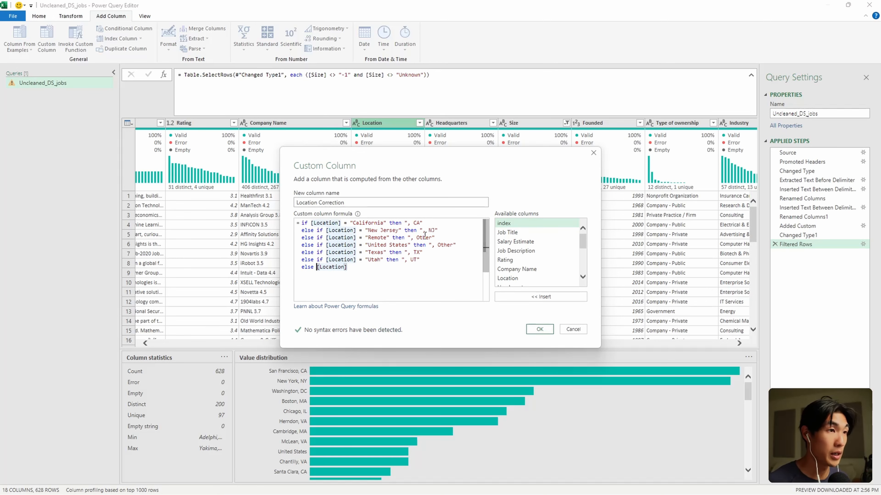
{"action": "left_click", "coordinate": [537, 329]}
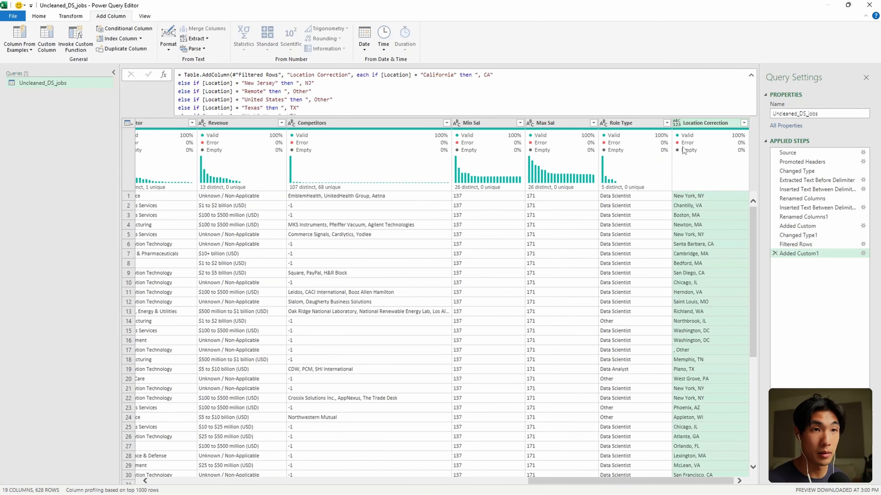
- Split the Location Correction column by comma at each occurrence of the delimiter
{"action": "left_click", "coordinate": [694, 124]}
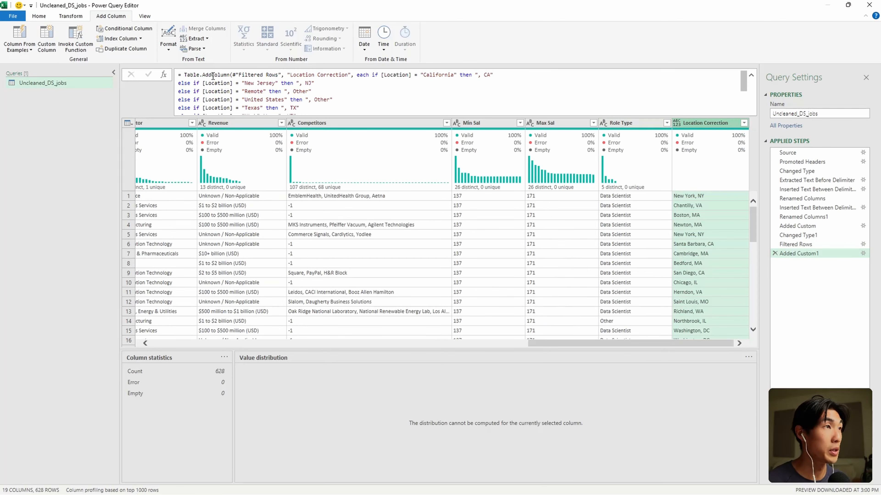
{"action": "left_click", "coordinate": [70, 16]}
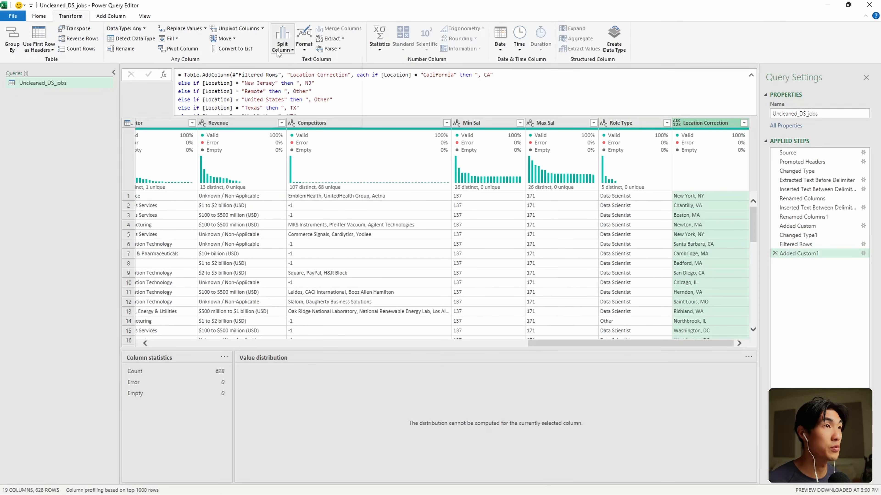
{"action": "left_click", "coordinate": [282, 45]}
{"action": "left_click", "coordinate": [293, 67]}
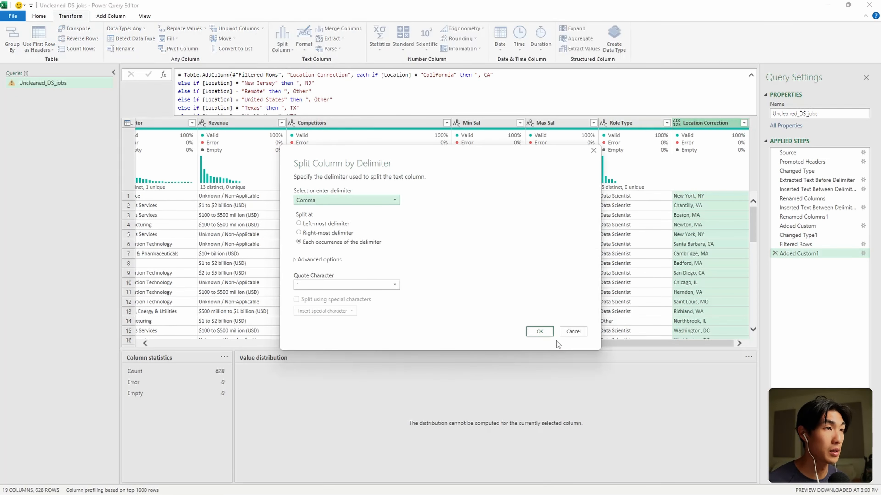
{"action": "left_click", "coordinate": [539, 332]}
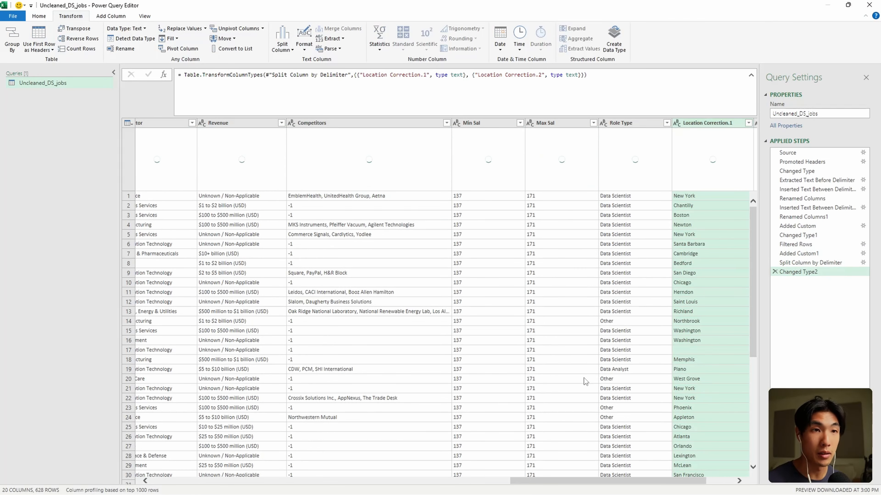
- Check the distinct values in the Location Correction.2 column for entries that are not state abbreviations
{"action": "left_click_drag", "start_coordinate": [650, 481], "coordinate": [678, 481]}
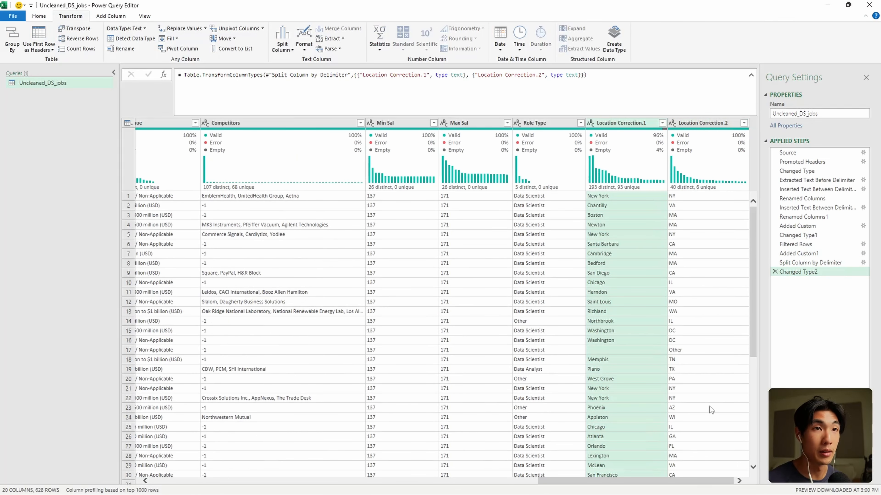
{"action": "left_click", "coordinate": [708, 125]}
{"action": "left_click", "coordinate": [744, 123]}
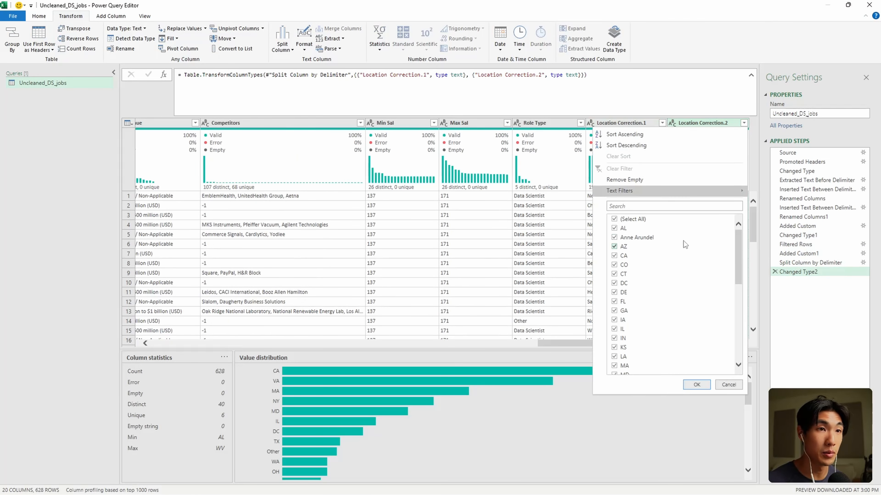
{"action": "left_click_drag", "start_coordinate": [736, 244], "coordinate": [731, 323]}
{"action": "scroll", "coordinate": [729, 293], "scroll_direction": "up", "scroll_amount": 8}
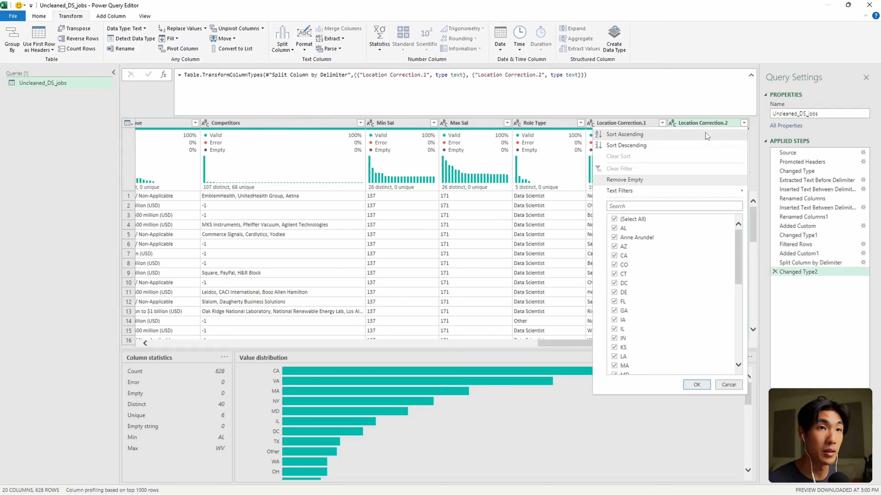
{"action": "key", "text": "Escape"}
- Switch to Google Chrome and search for "anne arundel which state"
{"action": "key", "text": "alt+Tab"}
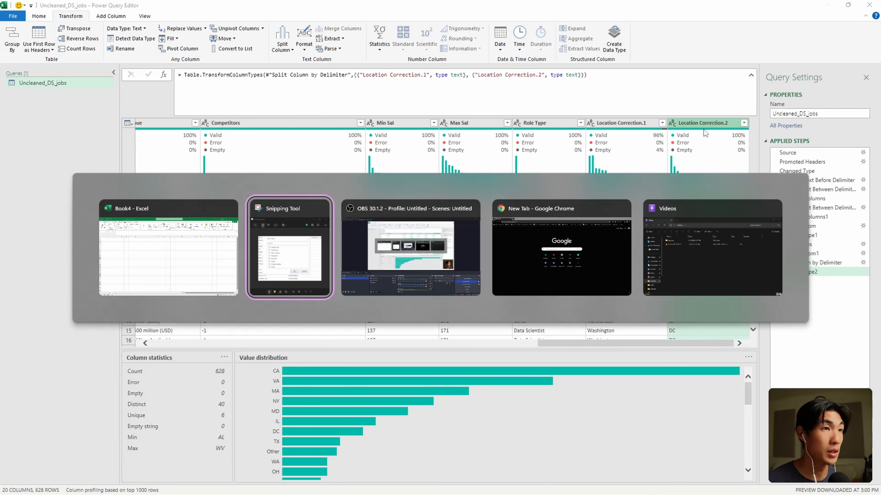
{"action": "key", "text": "Tab"}
{"action": "key", "text": "Tab"}
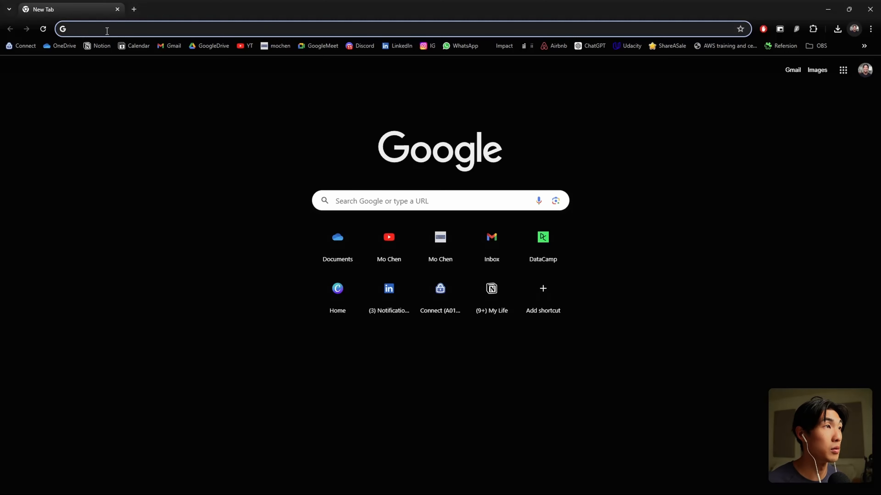
{"action": "type", "text": "anne arundel"}
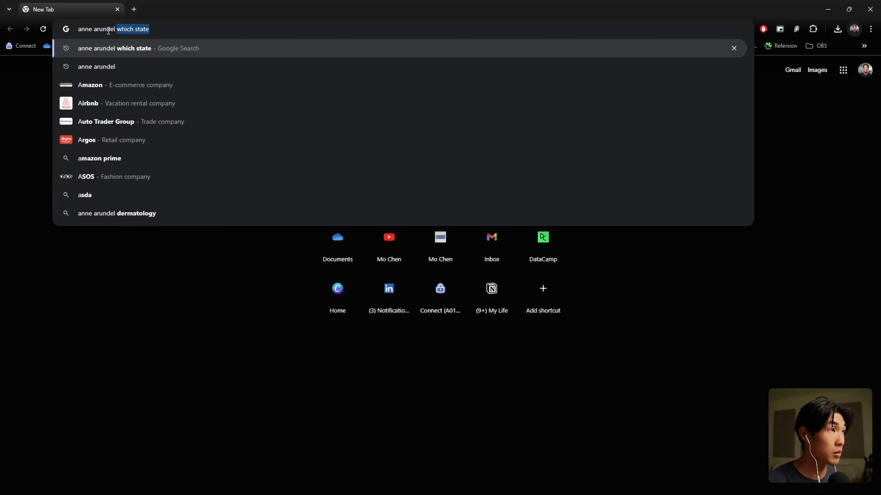
{"action": "type", "text": " which state"}
{"action": "key", "text": "Return"}
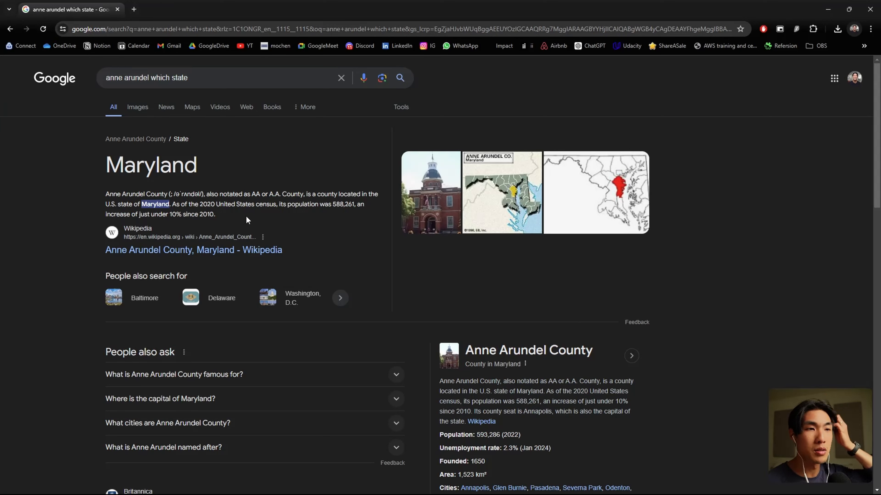
- Search for "maryland state abbreviation"
{"action": "triple_click", "coordinate": [195, 81]}
{"action": "type", "text": "maryland"}
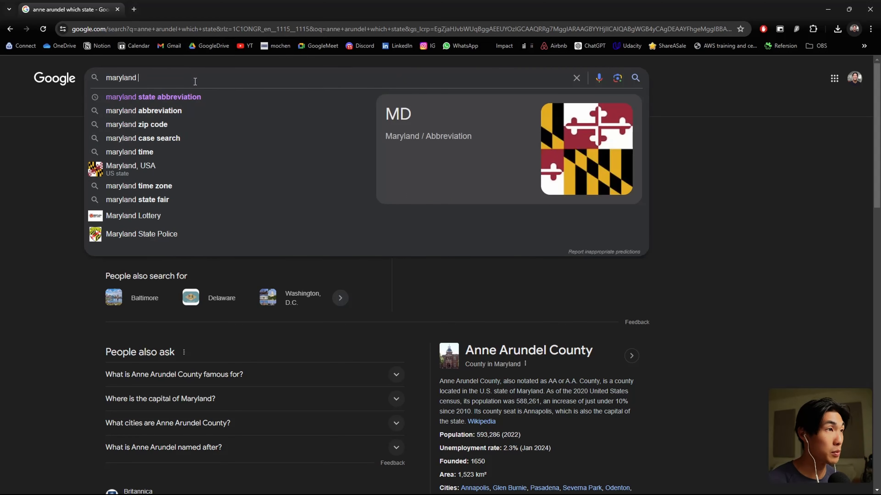
{"action": "left_click", "coordinate": [191, 97]}
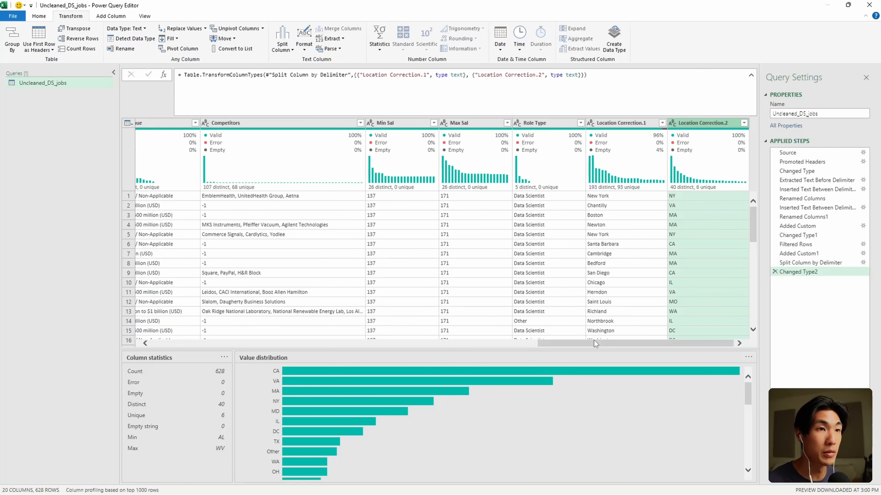
- Back in Power Query, replace "Anne Arundel" with "MD" in the Location Correction.2 column and check its distinct values
{"action": "right_click", "coordinate": [701, 125]}
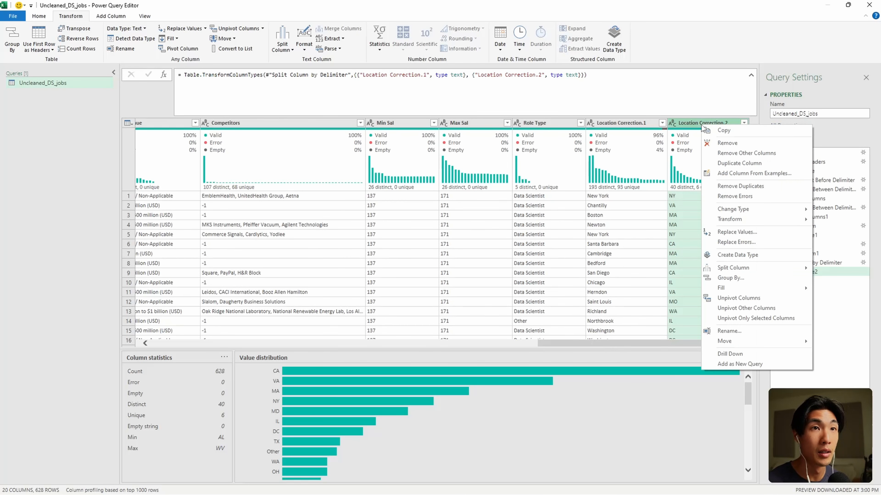
{"action": "left_click", "coordinate": [738, 232]}
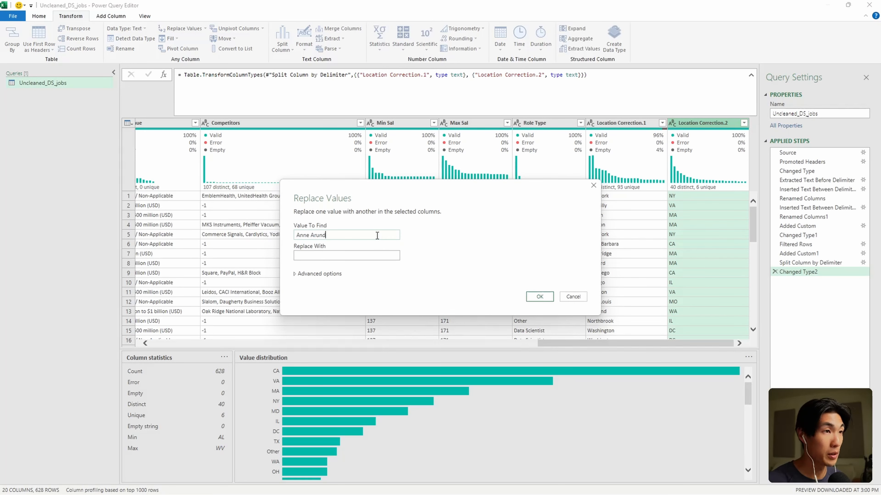
{"action": "type", "text": "MD"}
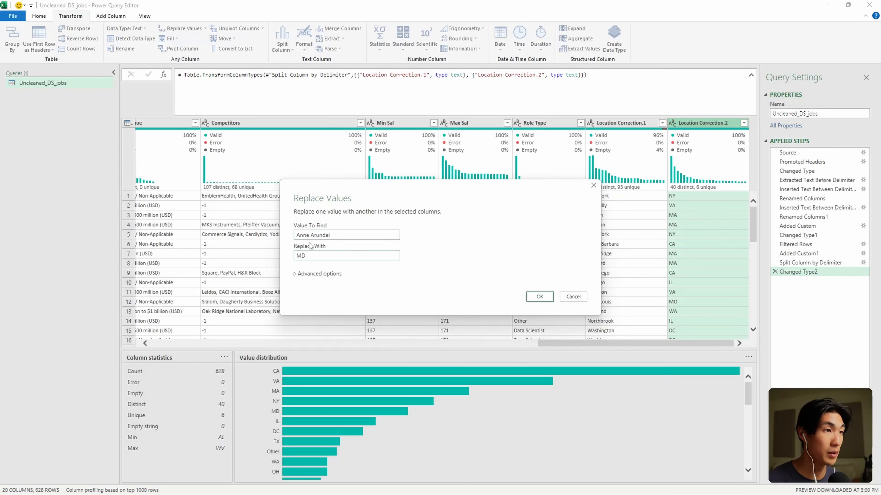
{"action": "left_click", "coordinate": [540, 297]}
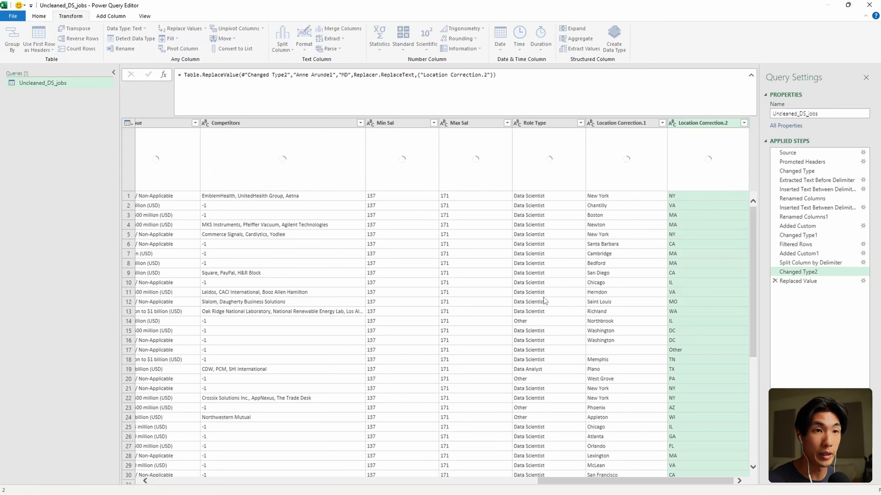
{"action": "left_click", "coordinate": [744, 123]}
{"action": "mouse_move", "coordinate": [738, 234]}
{"action": "left_mouse_down"}
{"action": "mouse_move", "coordinate": [738, 306]}
{"action": "mouse_move", "coordinate": [737, 227]}
{"action": "left_mouse_up"}
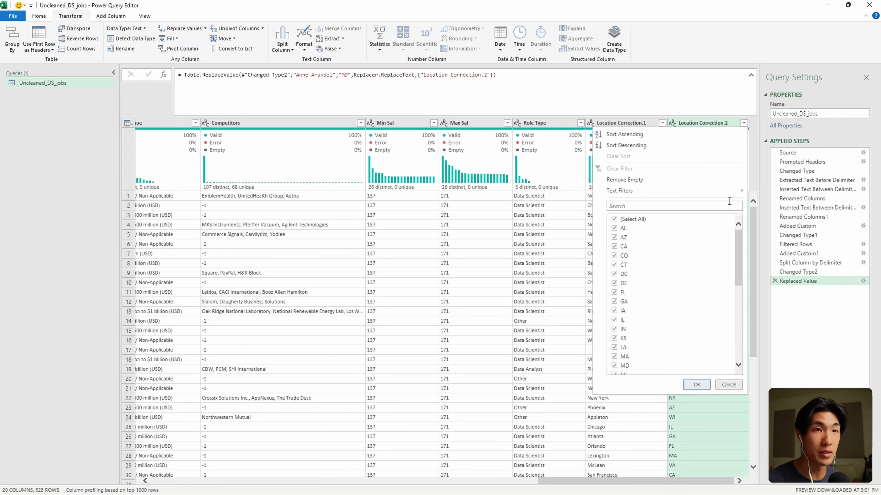
{"action": "left_click", "coordinate": [712, 126]}
- Rename the Location Correction.2 column as "State Abbr"
{"action": "right_click", "coordinate": [712, 126]}
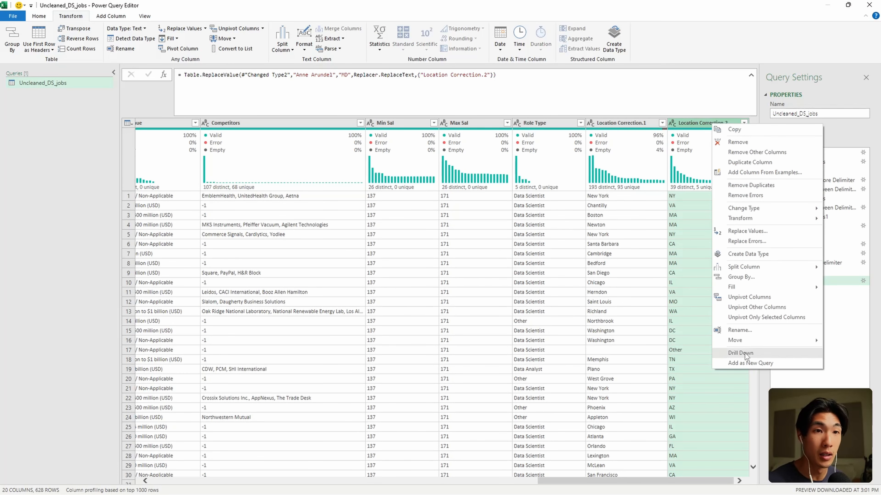
{"action": "left_click", "coordinate": [743, 331]}
{"action": "type", "text": "s"}
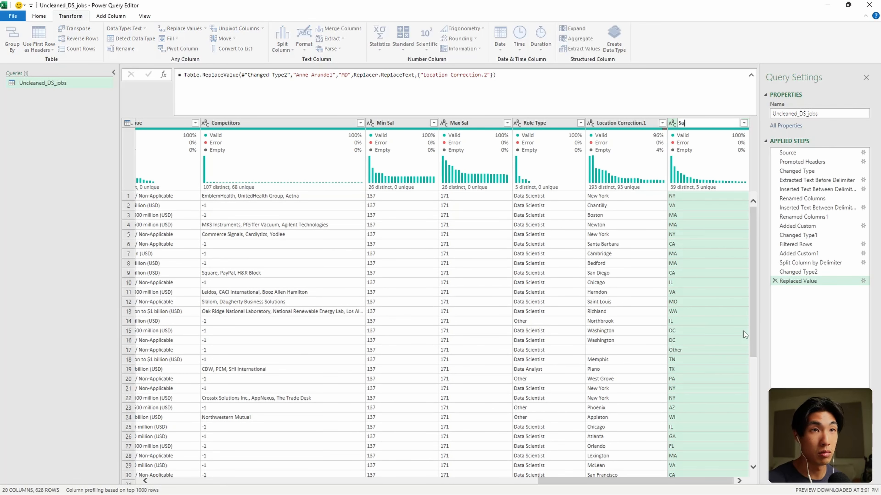
{"action": "key", "text": "Return"}
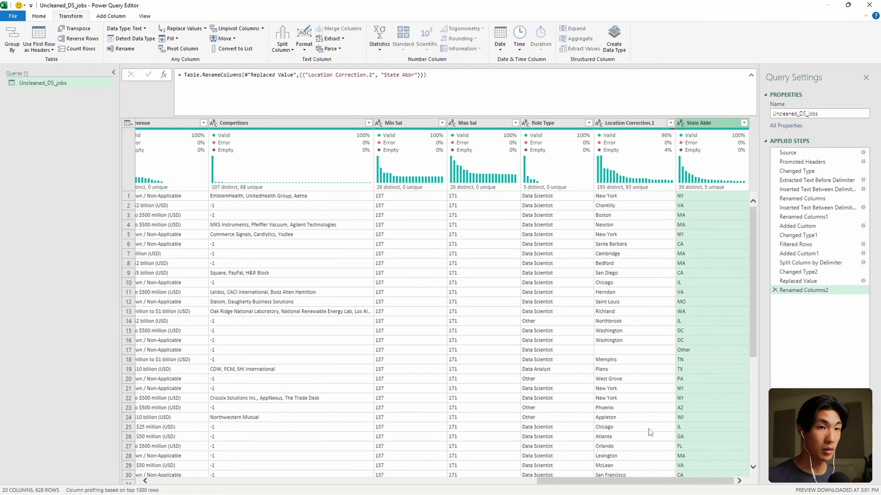
- Review the value distributions of the Role Type, State Abbr and Size columns
{"action": "left_click_drag", "start_coordinate": [647, 485], "coordinate": [683, 475]}
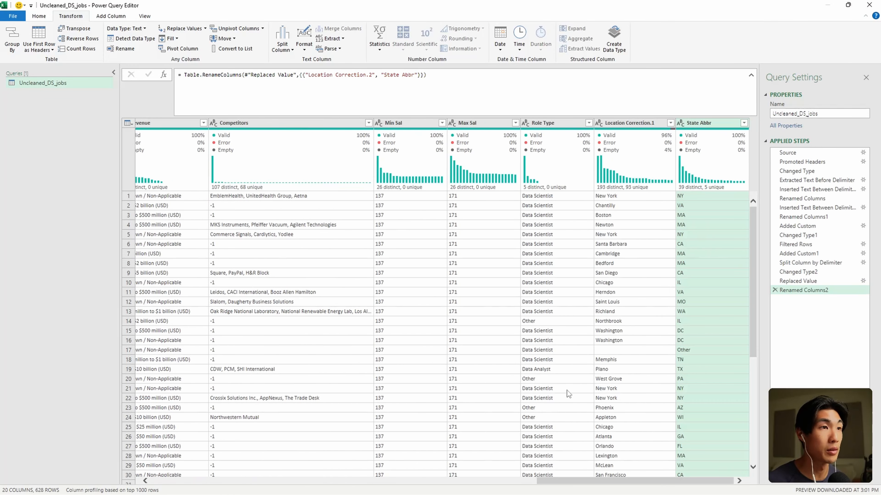
{"action": "left_click", "coordinate": [548, 125]}
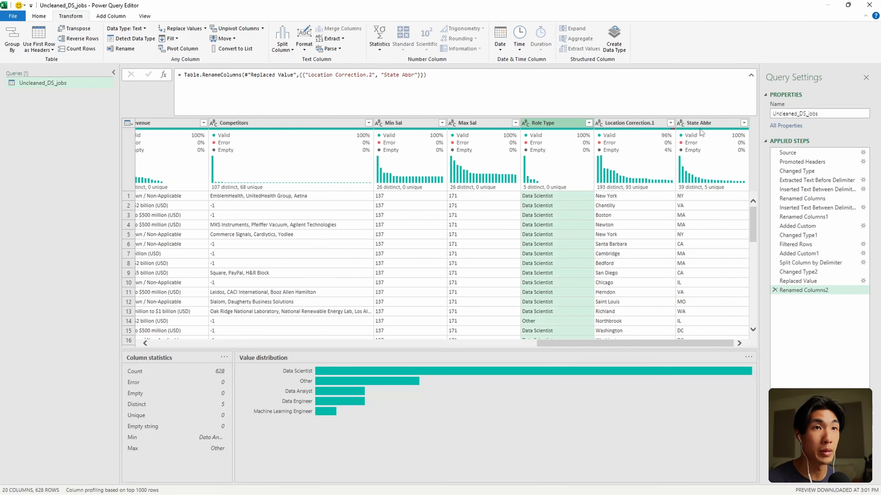
{"action": "left_click", "coordinate": [704, 127]}
{"action": "left_click_drag", "start_coordinate": [696, 343], "coordinate": [465, 334]}
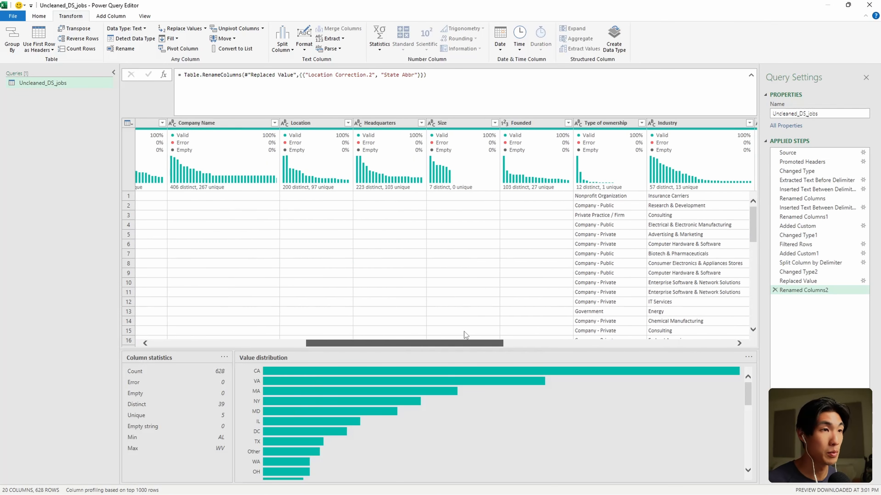
{"action": "left_click", "coordinate": [471, 131]}
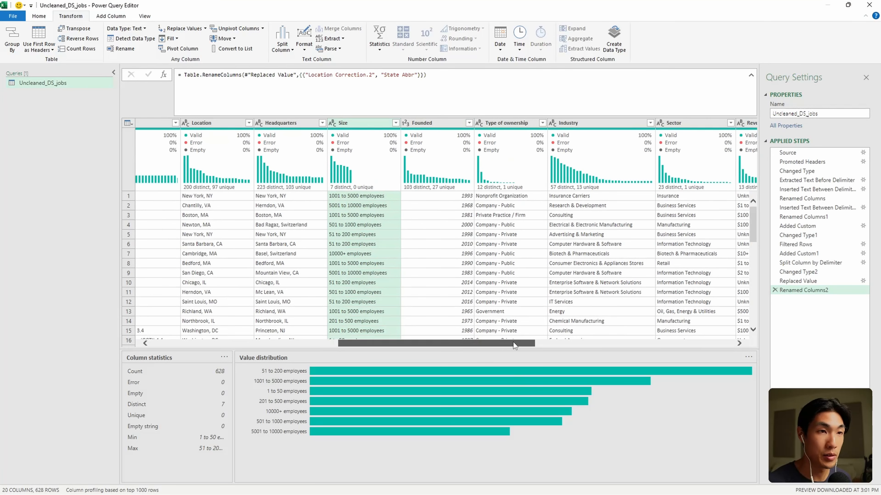
{"action": "left_click_drag", "start_coordinate": [513, 342], "coordinate": [300, 337]}
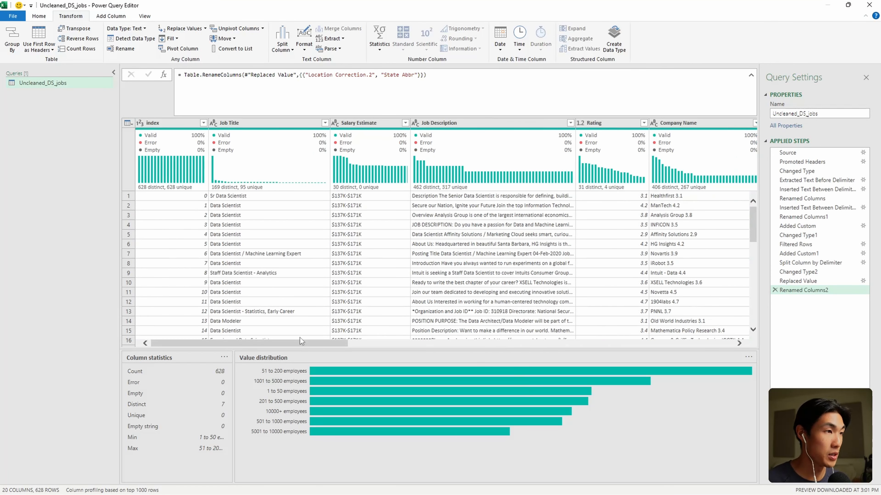
- Duplicate the Uncleaned_DS_jobs query and rename the copy as "Sal by role type"
{"action": "right_click", "coordinate": [59, 83]}
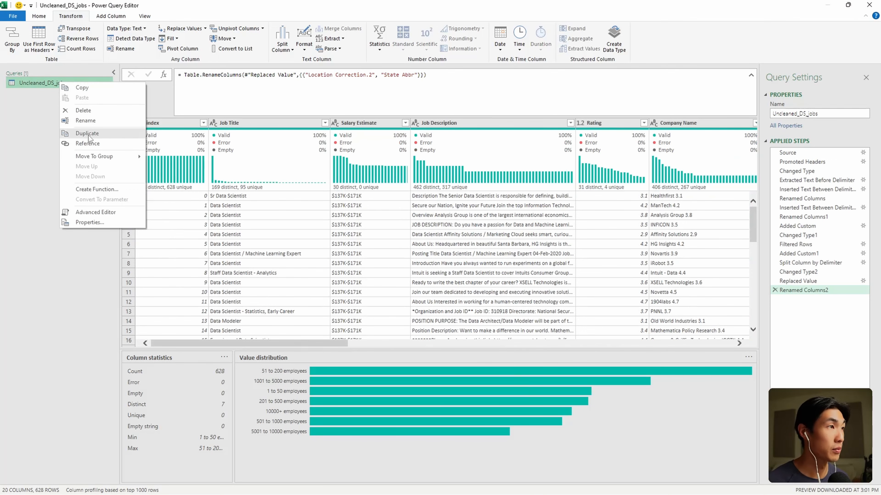
{"action": "left_click", "coordinate": [88, 134]}
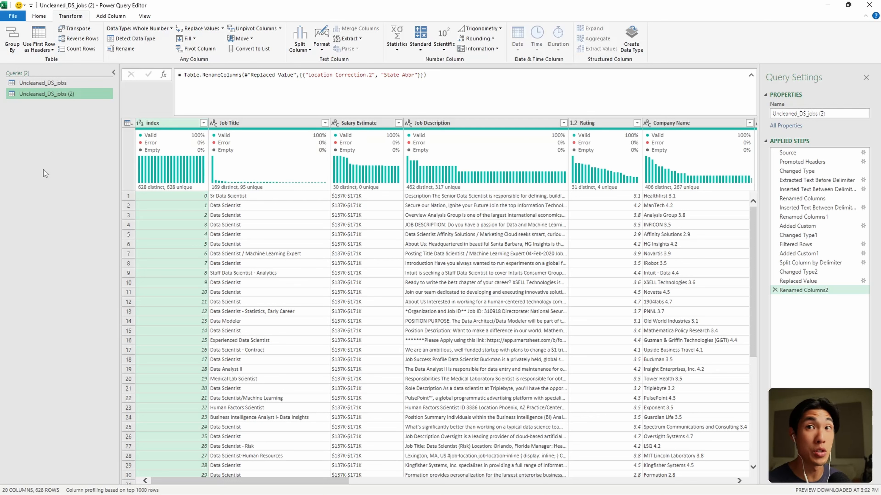
{"action": "right_click", "coordinate": [53, 94]}
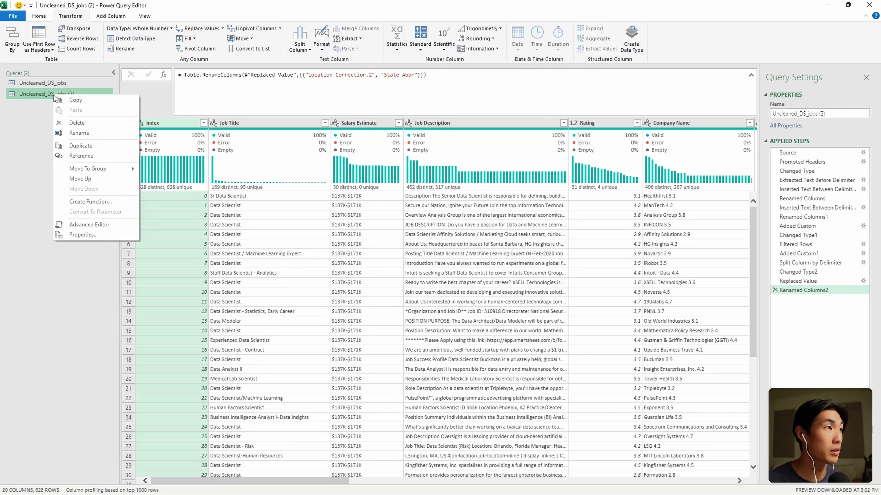
{"action": "left_click", "coordinate": [82, 134]}
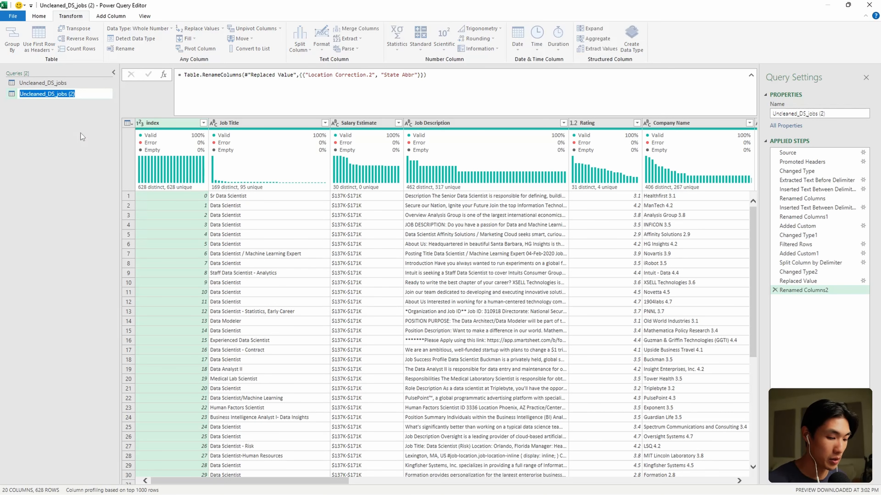
{"action": "type", "text": "S"}
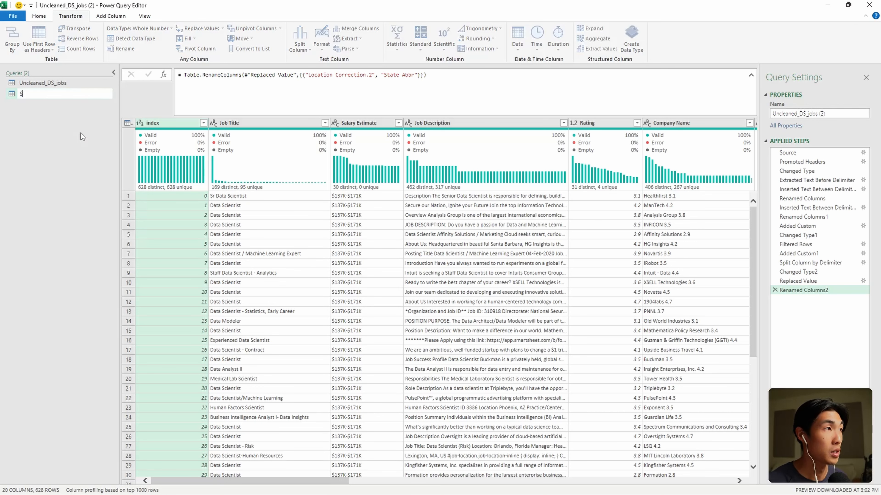
{"action": "type", "text": "al by role type"}
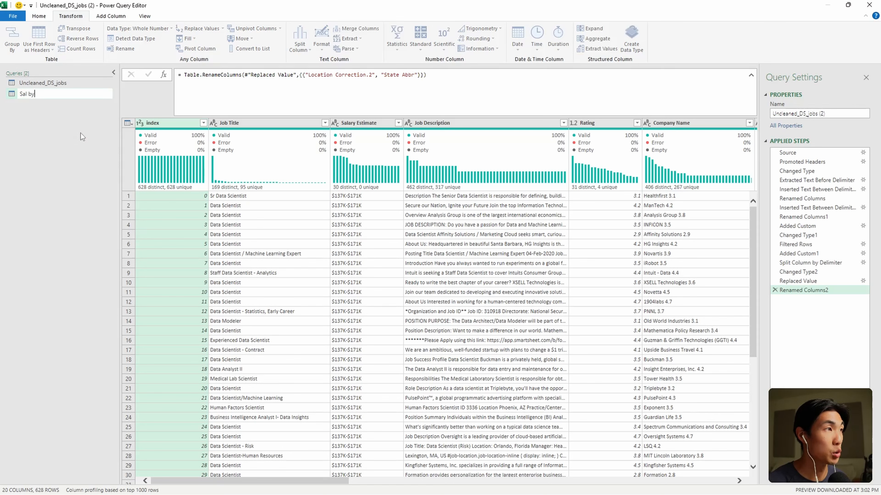
{"action": "key", "text": "Return"}
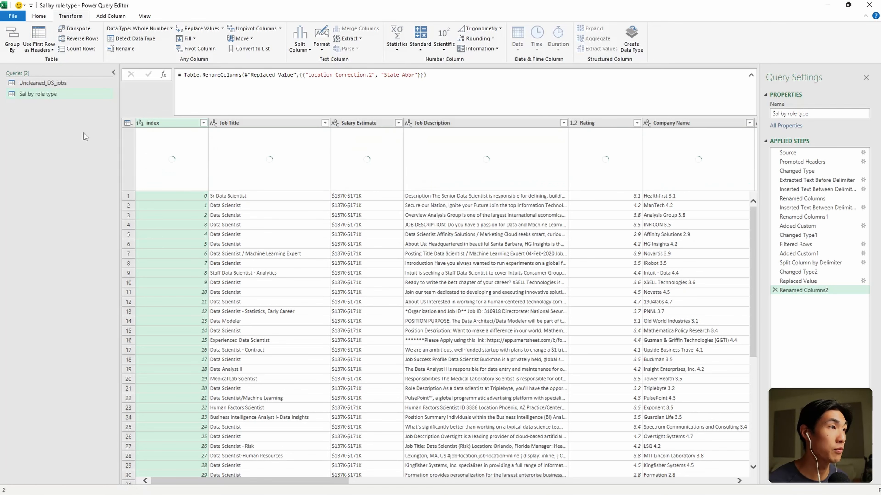
- Keep only the Min Sal, Max Sal and Role Type columns in the Sal by role type query
{"action": "left_click", "coordinate": [45, 17]}
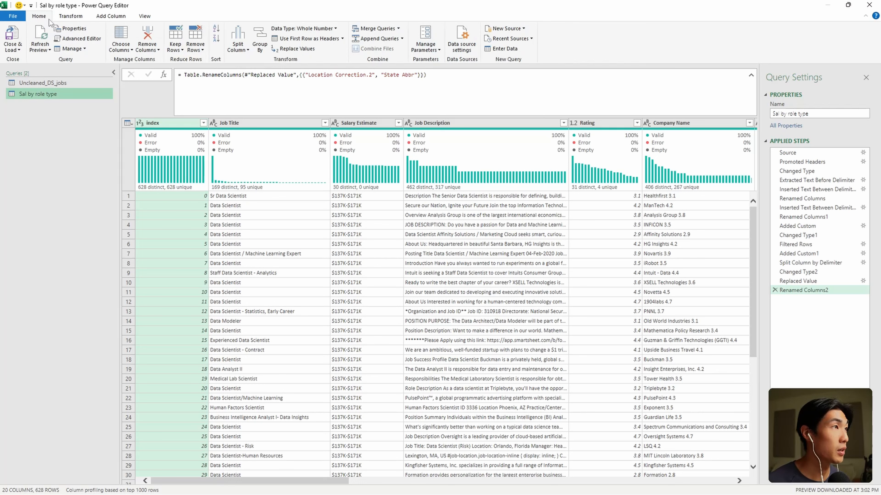
{"action": "left_click", "coordinate": [121, 39]}
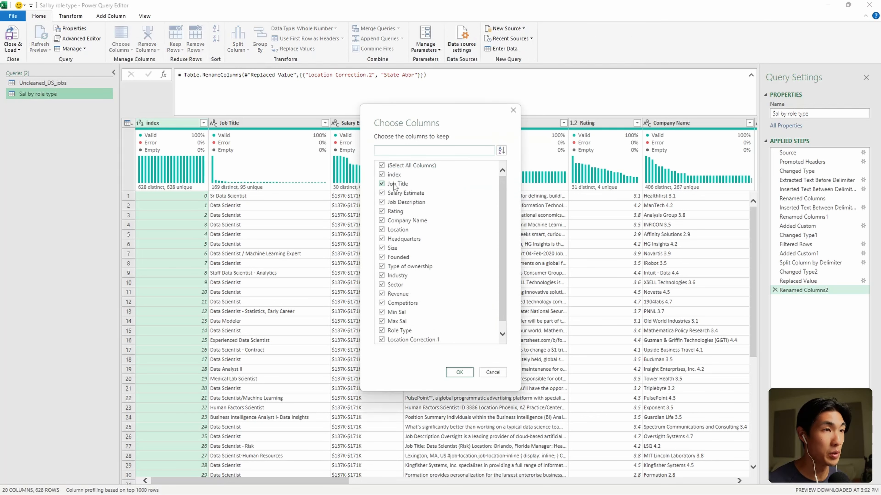
{"action": "left_click", "coordinate": [381, 165]}
{"action": "scroll", "coordinate": [501, 250], "scroll_direction": "down", "scroll_amount": 1}
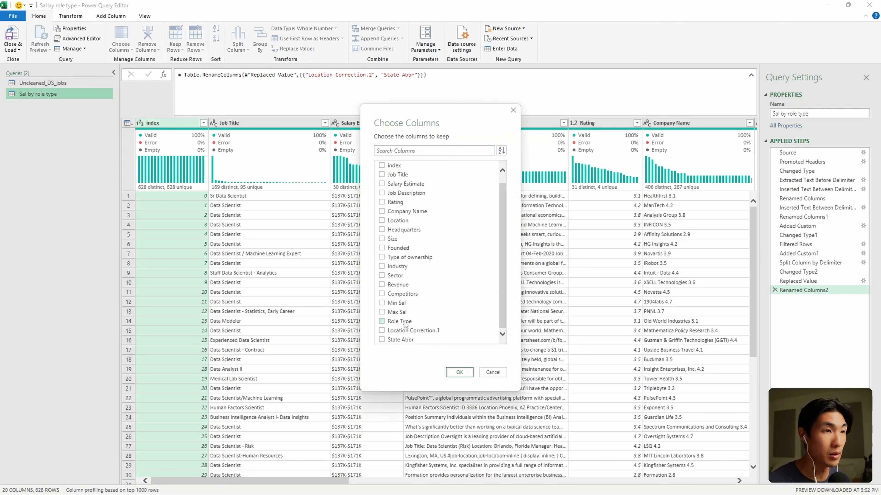
{"action": "left_click", "coordinate": [382, 322]}
{"action": "left_click", "coordinate": [382, 312]}
{"action": "left_click", "coordinate": [382, 303]}
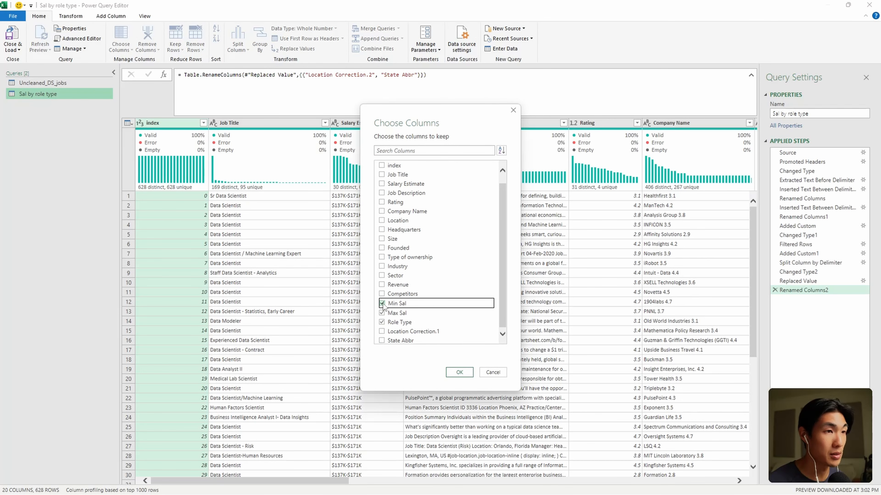
{"action": "left_click", "coordinate": [458, 373]}
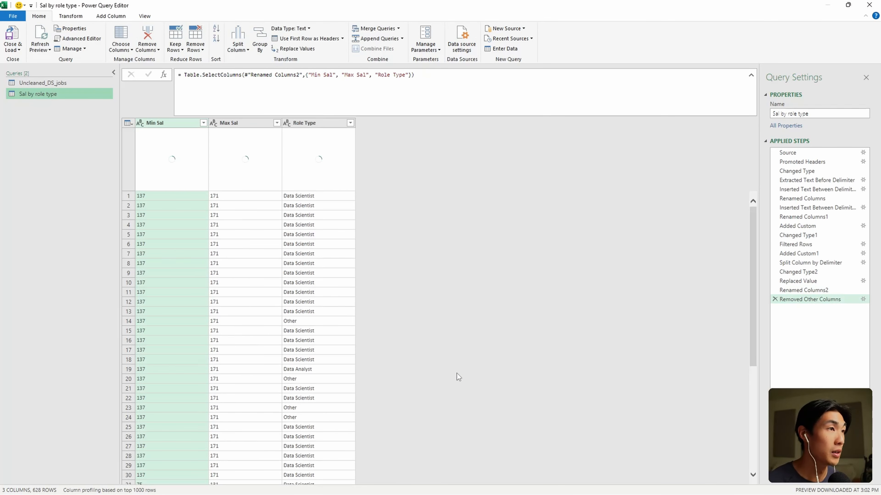
- Try an advanced grouping by Role Type with the default Count column and an All Rows aggregation named "AllRows"
{"action": "left_click", "coordinate": [314, 123]}
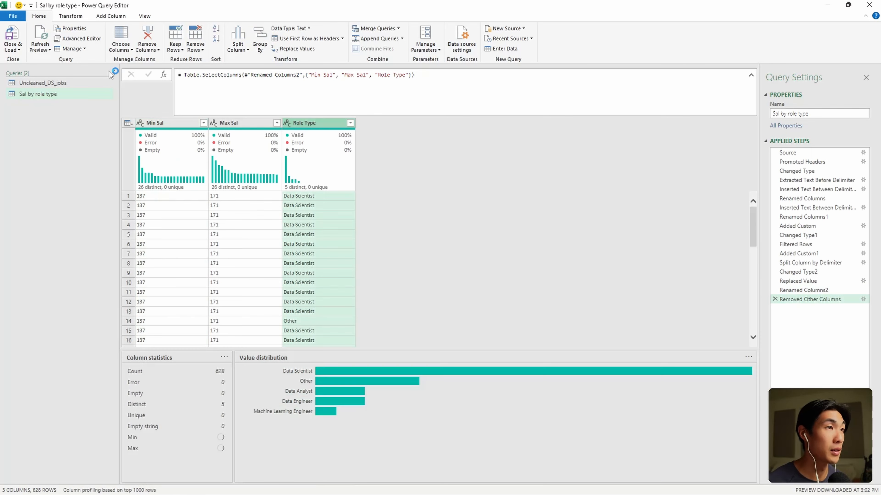
{"action": "left_click", "coordinate": [80, 18]}
{"action": "left_click", "coordinate": [12, 38]}
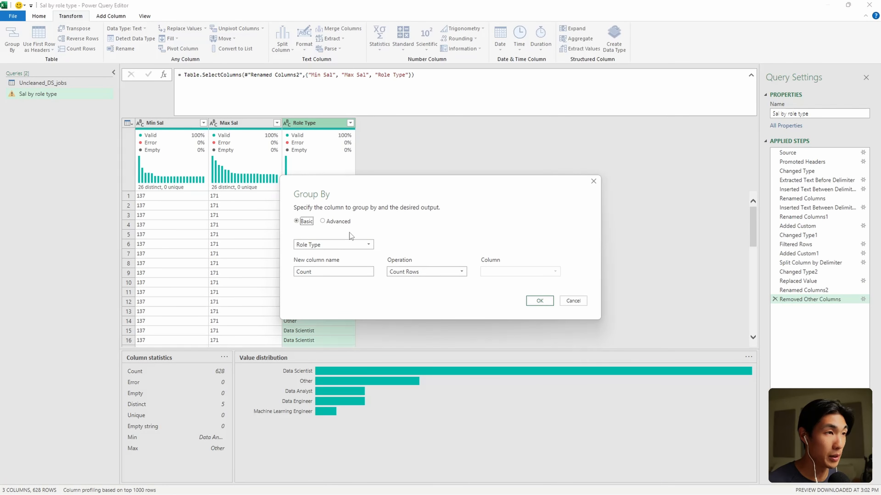
{"action": "left_click", "coordinate": [338, 221]}
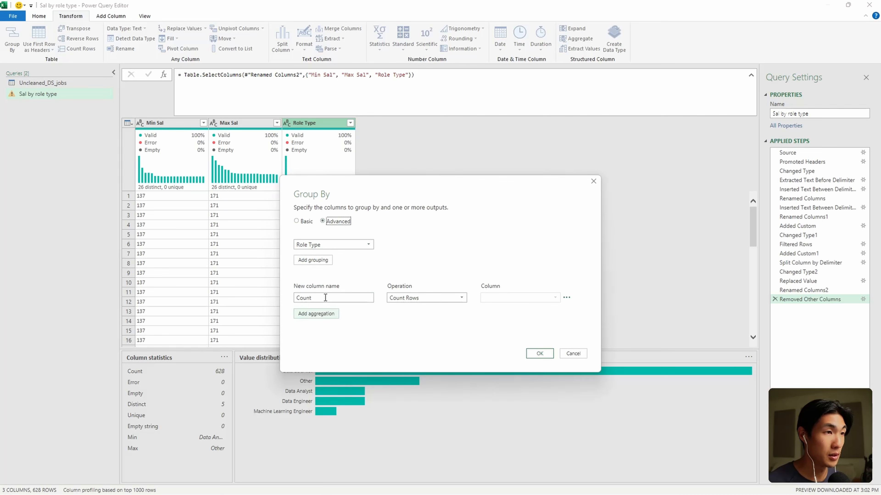
{"action": "left_click", "coordinate": [321, 315]}
{"action": "left_click", "coordinate": [413, 313]}
{"action": "left_click", "coordinate": [411, 387]}
{"action": "left_click", "coordinate": [332, 313]}
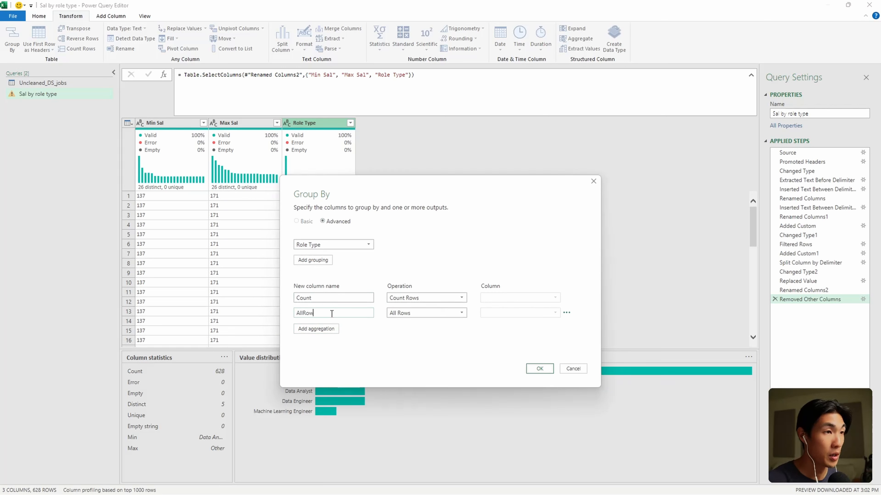
- Add an aggregation named "Avg min sal" that averages the Min Sal column to the grouping
{"action": "left_click", "coordinate": [335, 328]}
{"action": "left_click", "coordinate": [426, 327]}
{"action": "left_click", "coordinate": [402, 348]}
{"action": "left_click", "coordinate": [506, 328]}
{"action": "left_click", "coordinate": [354, 329]}
{"action": "type", "text": "Avg min sal"}
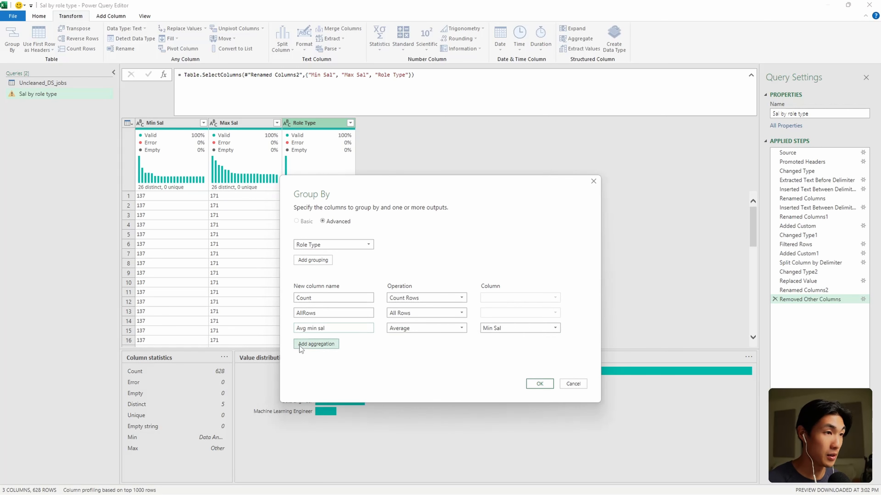
- Add an "Avg max sal" aggregation averaging Max Sal, apply the grouping, and delete the resulting Grouped Rows step
{"action": "left_click", "coordinate": [313, 344]}
{"action": "left_click", "coordinate": [311, 342]}
{"action": "type", "text": "Avg max"}
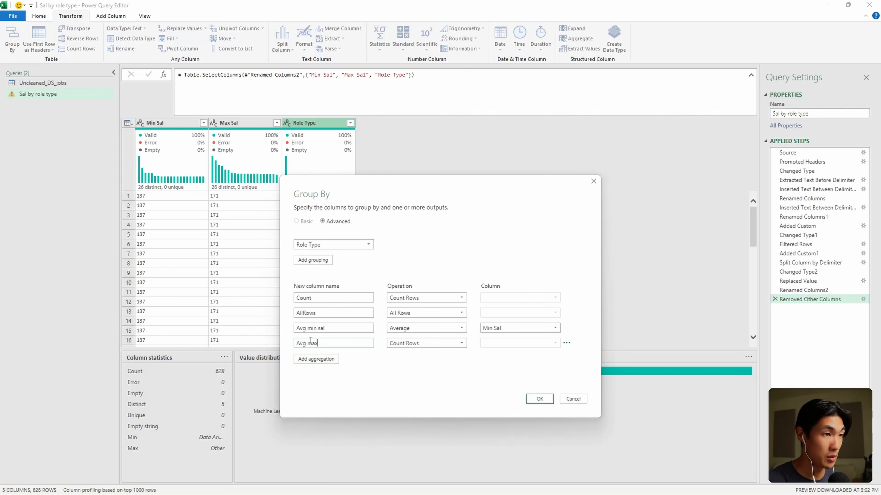
{"action": "left_click", "coordinate": [426, 343]}
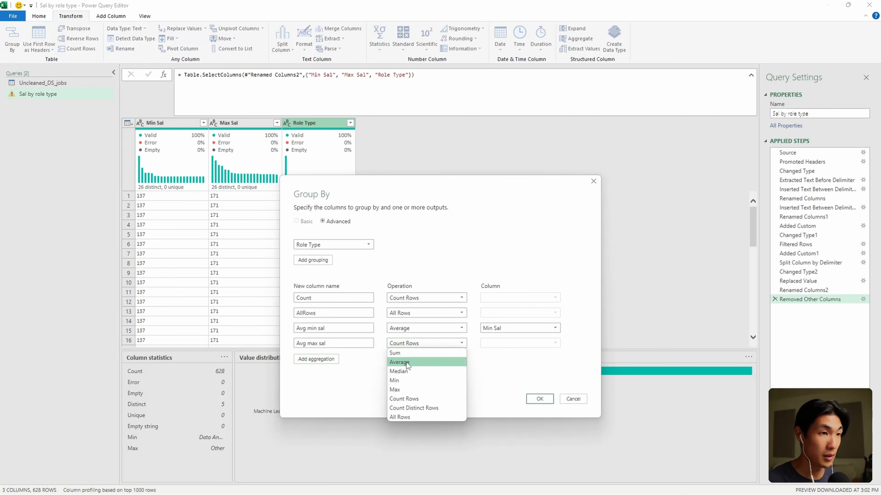
{"action": "left_click", "coordinate": [416, 362]}
{"action": "left_click", "coordinate": [520, 343]}
{"action": "left_click", "coordinate": [518, 357]}
{"action": "left_click", "coordinate": [540, 399]}
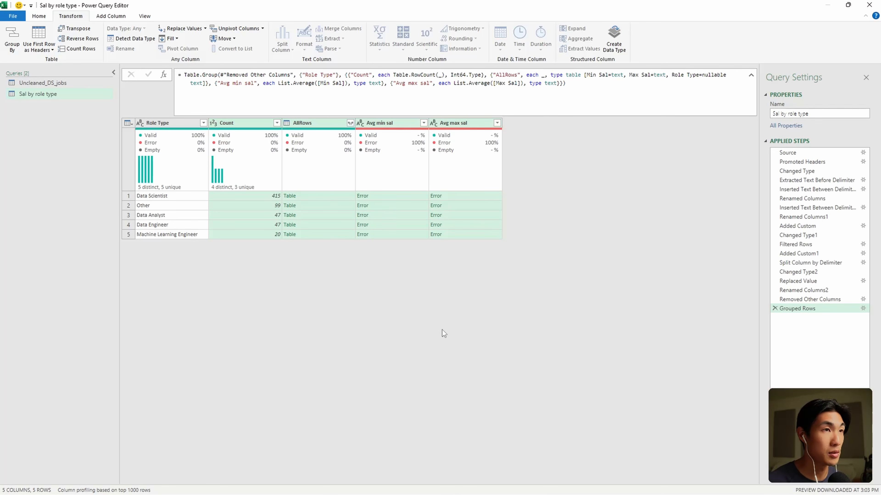
{"action": "left_click", "coordinate": [775, 309]}
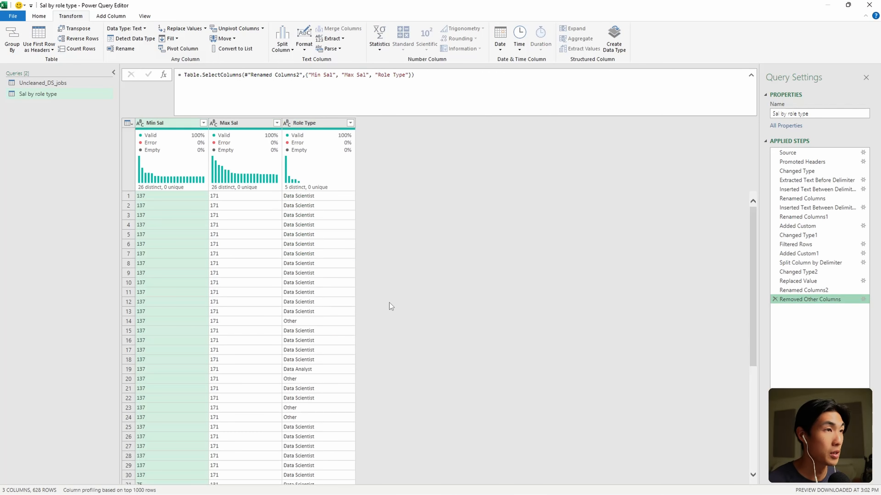
- Change the data type of the Min Sal and Max Sal columns to Currency
{"action": "left_click", "coordinate": [166, 126]}
{"action": "right_click", "coordinate": [165, 127]}
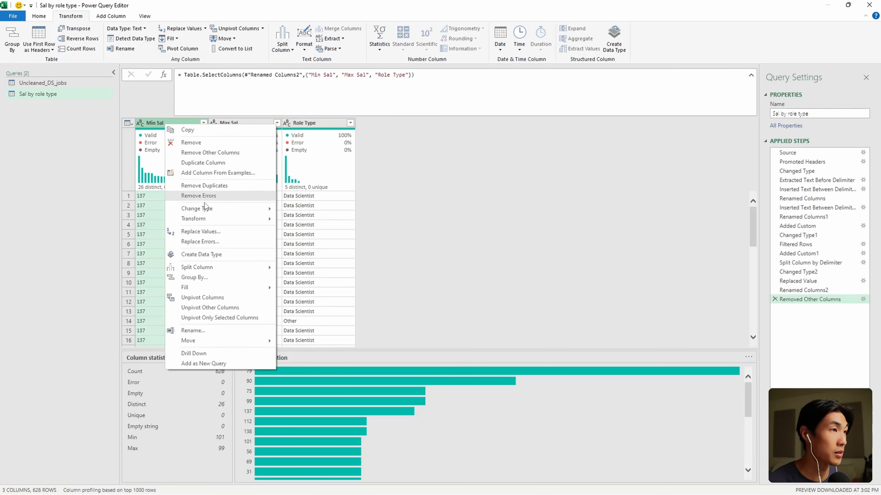
{"action": "mouse_move", "coordinate": [207, 208]}
{"action": "left_click", "coordinate": [303, 219]}
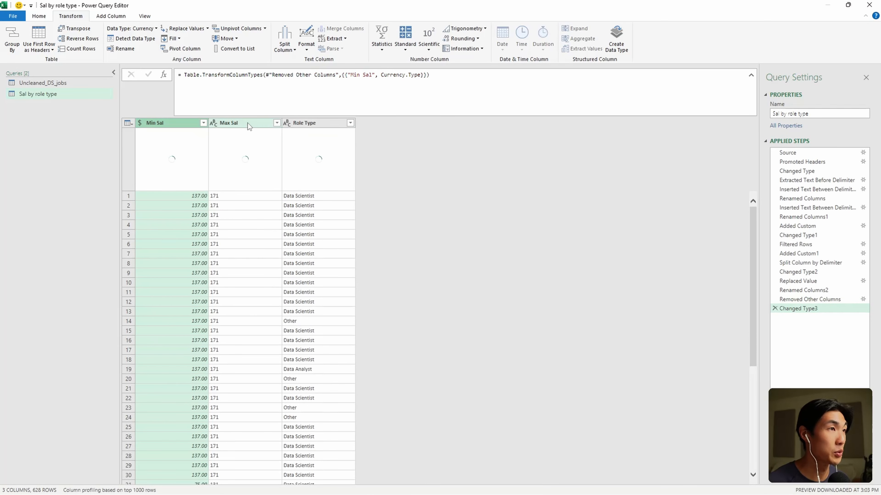
{"action": "left_click", "coordinate": [242, 123]}
{"action": "right_click", "coordinate": [248, 124]}
{"action": "mouse_move", "coordinate": [327, 208]}
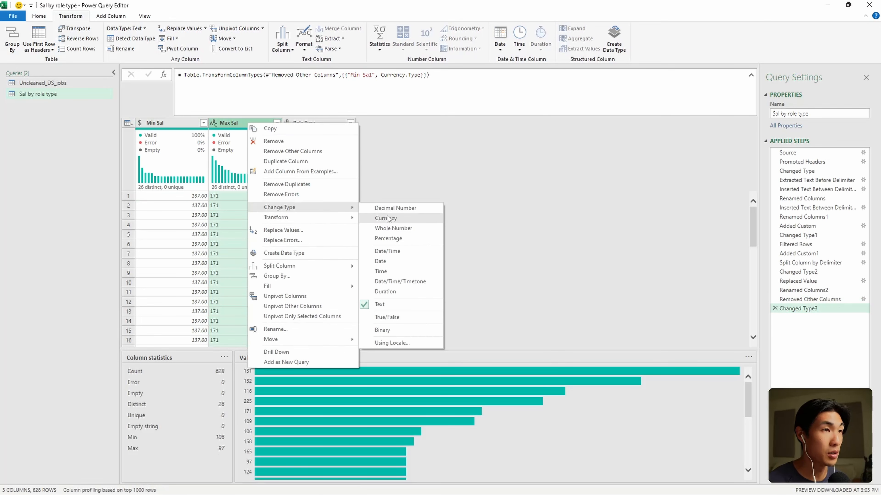
{"action": "left_click", "coordinate": [384, 217]}
- Multiply the values in the Min Sal column by 1000
{"action": "left_click", "coordinate": [160, 124]}
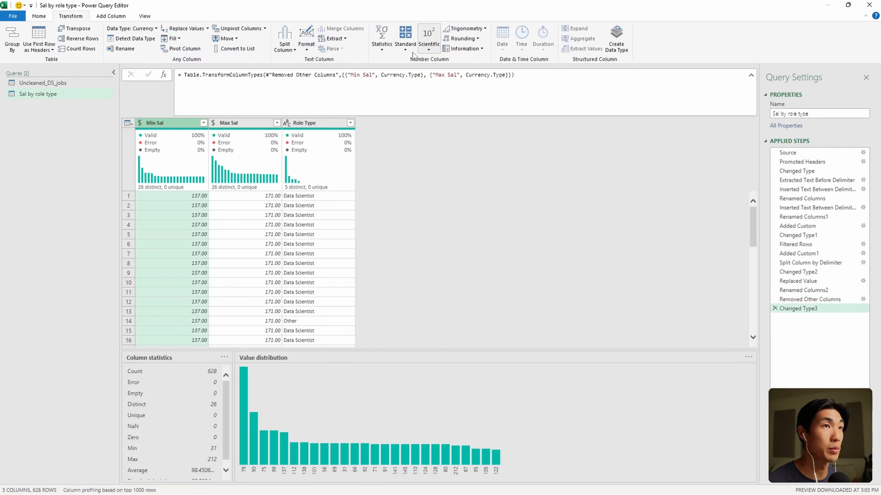
{"action": "left_click", "coordinate": [406, 43]}
{"action": "left_click", "coordinate": [419, 71]}
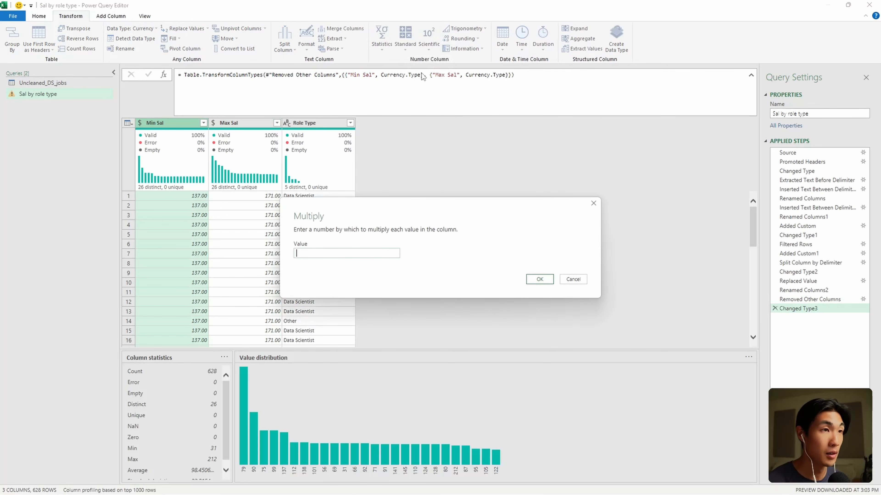
{"action": "type", "text": "1000"}
{"action": "key", "text": "Return"}
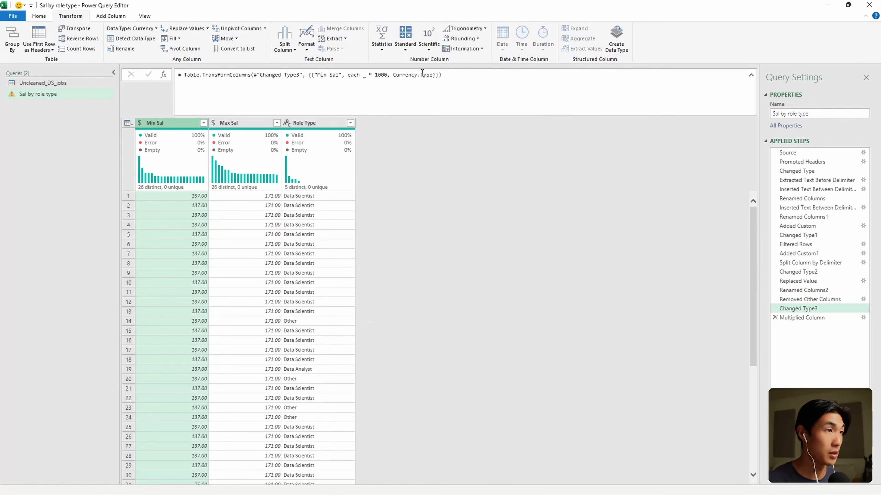
- Multiply the values in the Max Sal column by 1000
{"action": "left_click", "coordinate": [243, 122]}
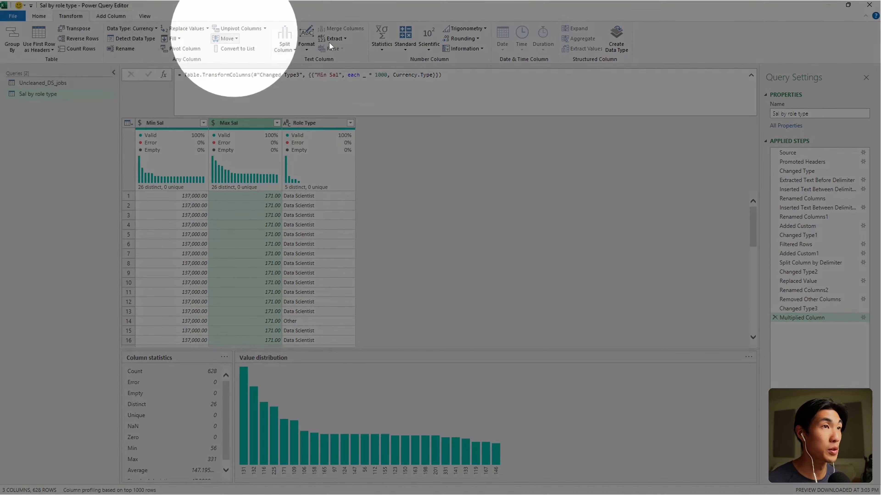
{"action": "left_click", "coordinate": [405, 43]}
{"action": "left_click", "coordinate": [413, 70]}
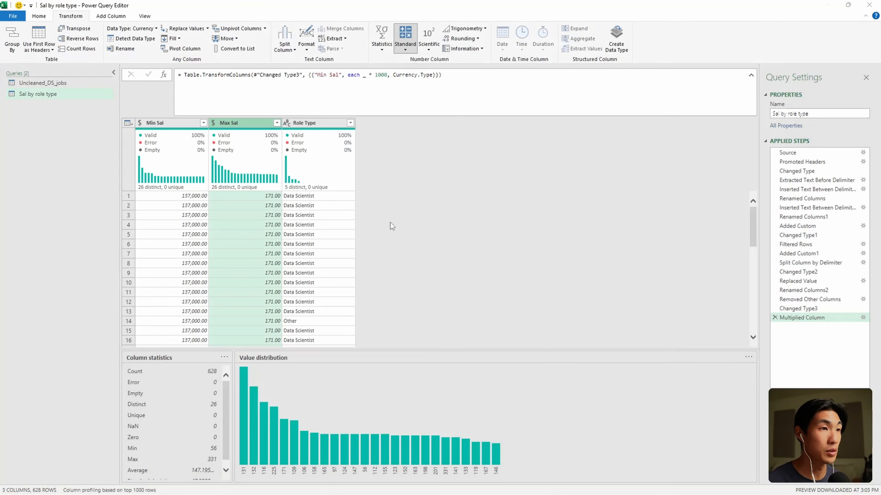
{"action": "type", "text": "1000"}
{"action": "key", "text": "Return"}
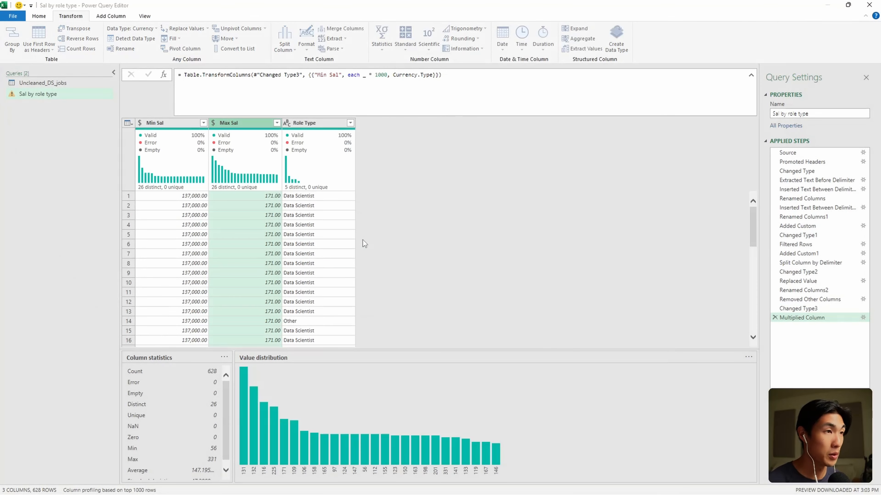
- Set up an advanced grouping by Role Type with the default Count column and an All Rows aggregation named "allrows"
{"action": "left_click", "coordinate": [335, 135]}
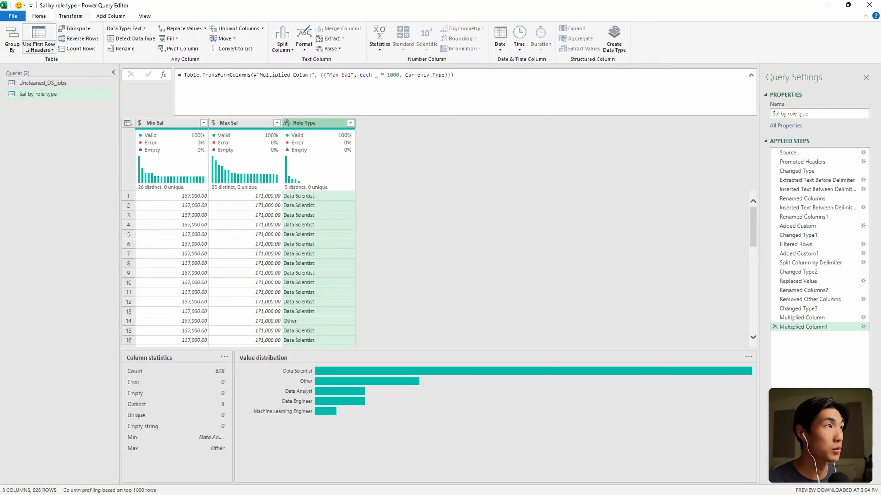
{"action": "left_click", "coordinate": [12, 40]}
{"action": "left_click", "coordinate": [347, 222]}
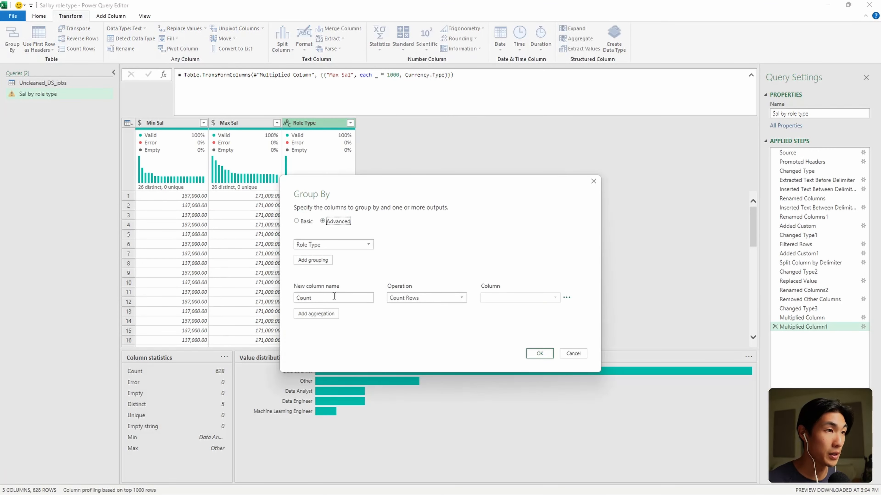
{"action": "left_click", "coordinate": [329, 313]}
{"action": "left_click", "coordinate": [405, 313]}
{"action": "left_click", "coordinate": [402, 387]}
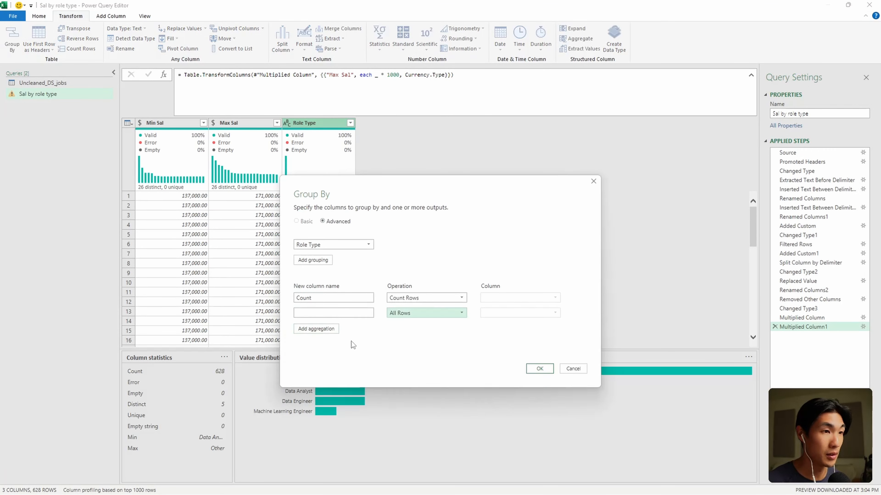
{"action": "left_click", "coordinate": [336, 313]}
{"action": "type", "text": "allrows"}
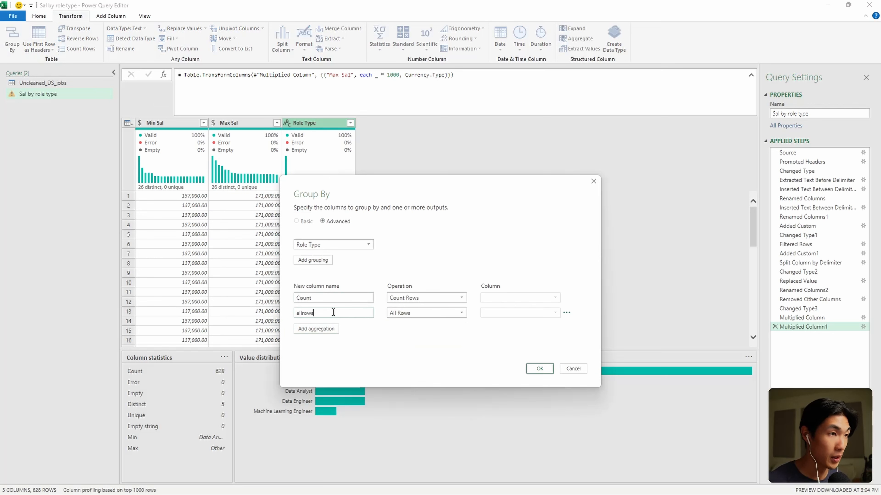
- Add two Average aggregations to the grouping, one on Min Sal and one on Max Sal
{"action": "left_click", "coordinate": [316, 329]}
{"action": "left_click", "coordinate": [421, 332]}
{"action": "left_click", "coordinate": [420, 354]}
{"action": "left_click", "coordinate": [535, 331]}
{"action": "left_click", "coordinate": [499, 337]}
{"action": "left_click", "coordinate": [316, 344]}
{"action": "left_click", "coordinate": [426, 343]}
{"action": "left_click", "coordinate": [399, 362]}
{"action": "left_click", "coordinate": [503, 343]}
{"action": "left_click", "coordinate": [492, 361]}
- Name the two average columns "avg min sal" and "avg max sal" and apply the grouping
{"action": "left_click", "coordinate": [316, 328]}
{"action": "type", "text": "avg min sal"}
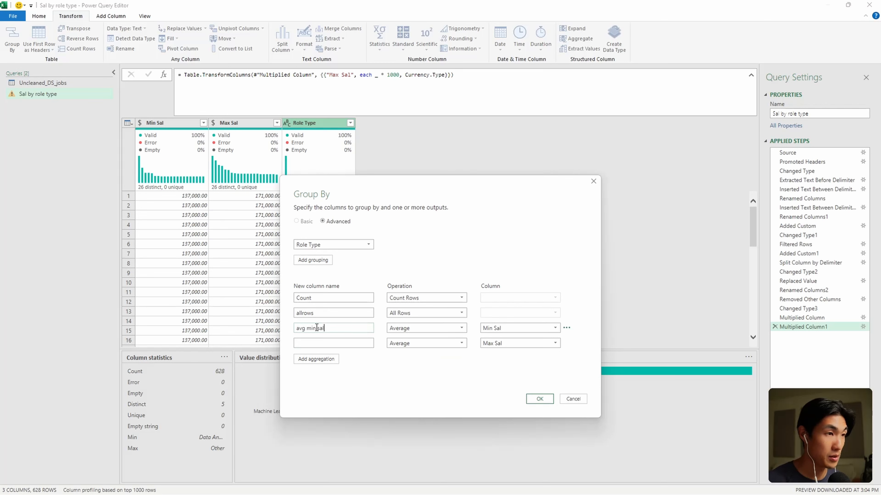
{"action": "left_click", "coordinate": [313, 342]}
{"action": "type", "text": "avg max as"}
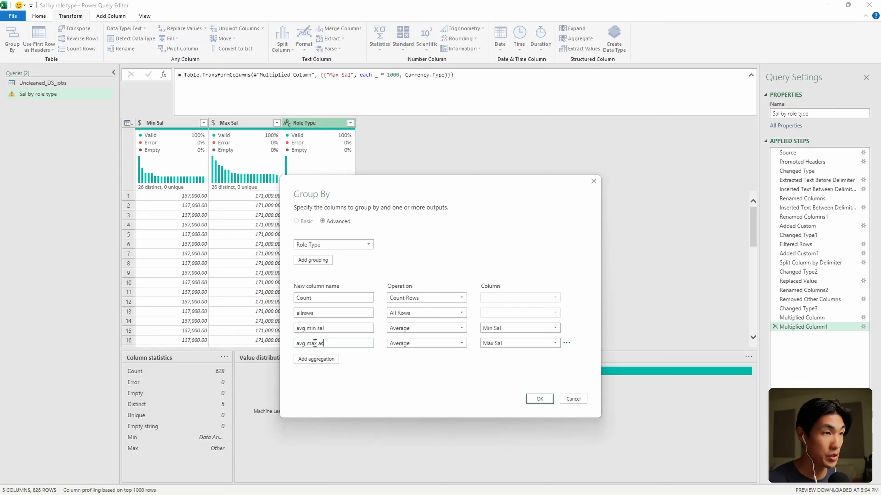
{"action": "left_click", "coordinate": [539, 399]}
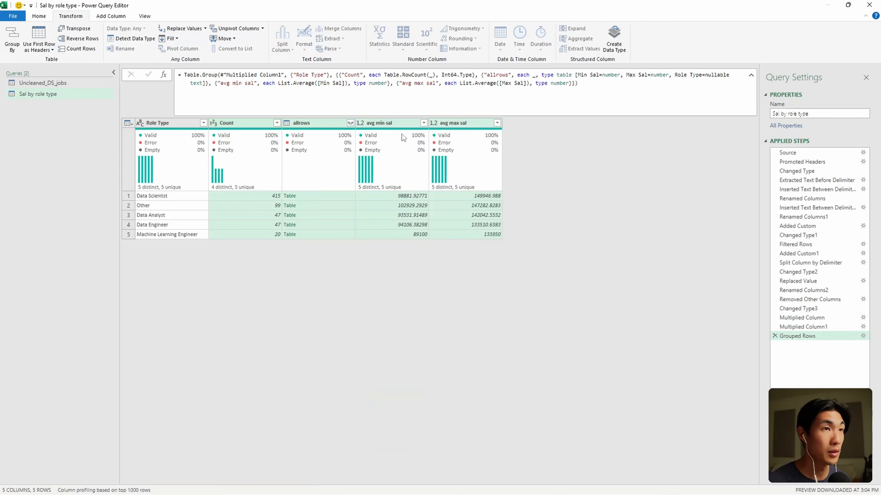
- Change the data type of the avg min sal and avg max sal columns to Currency
{"action": "right_click", "coordinate": [393, 122]}
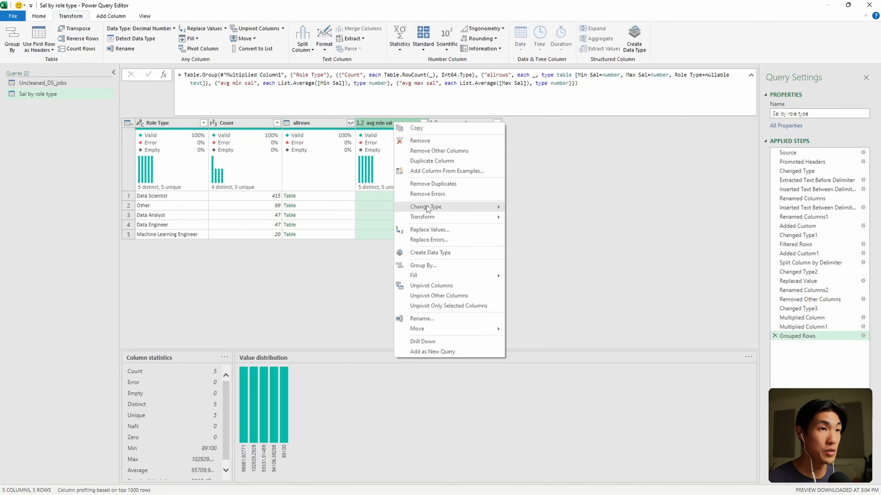
{"action": "mouse_move", "coordinate": [493, 217]}
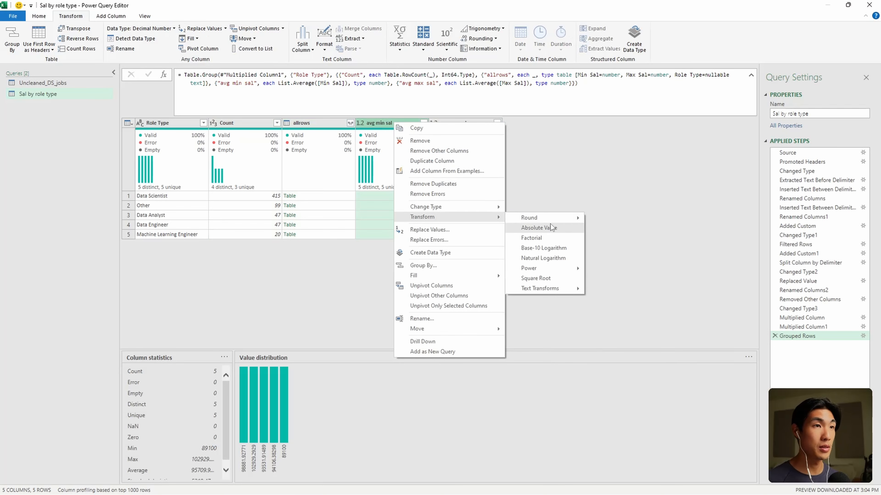
{"action": "mouse_move", "coordinate": [451, 206]}
{"action": "left_click", "coordinate": [530, 218]}
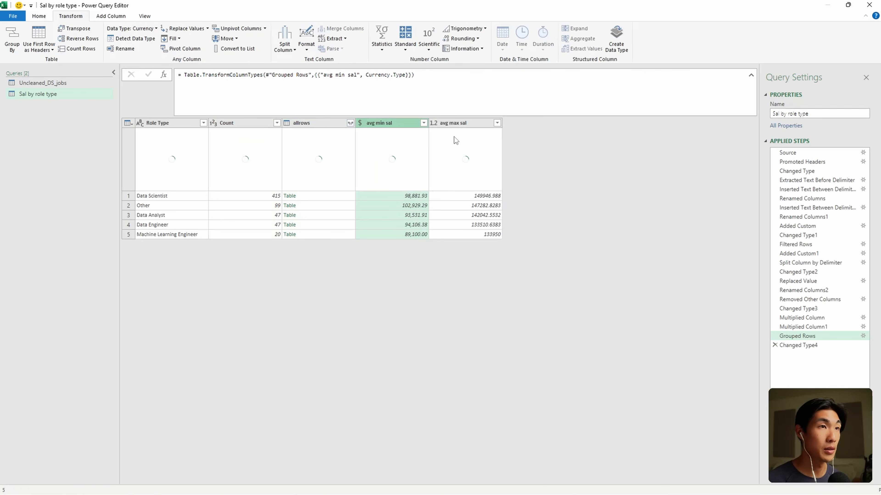
{"action": "right_click", "coordinate": [464, 122]}
{"action": "mouse_move", "coordinate": [512, 206]}
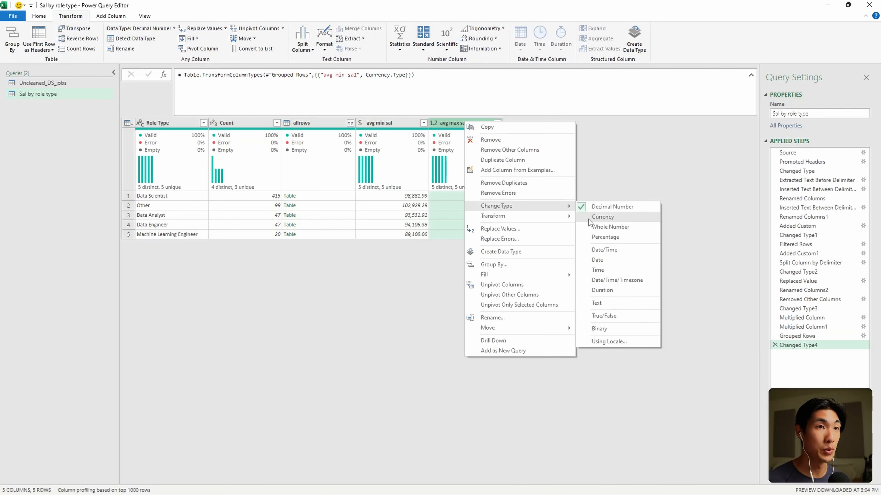
{"action": "left_click", "coordinate": [588, 218]}
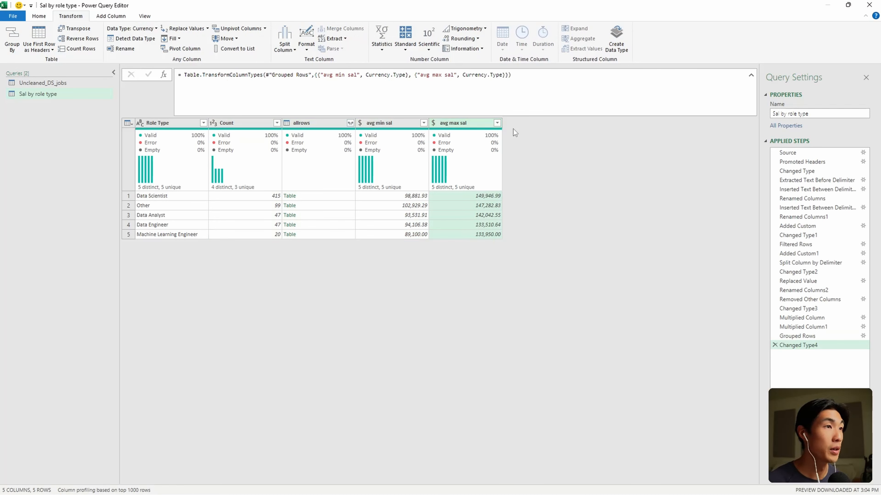
- Sort the grouped role type table by avg max sal in descending order
{"action": "left_click", "coordinate": [496, 123]}
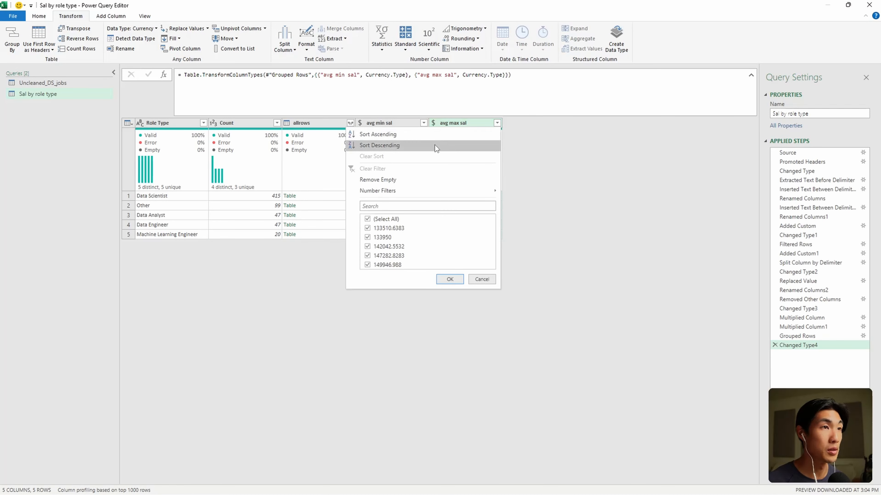
{"action": "left_click", "coordinate": [435, 145]}
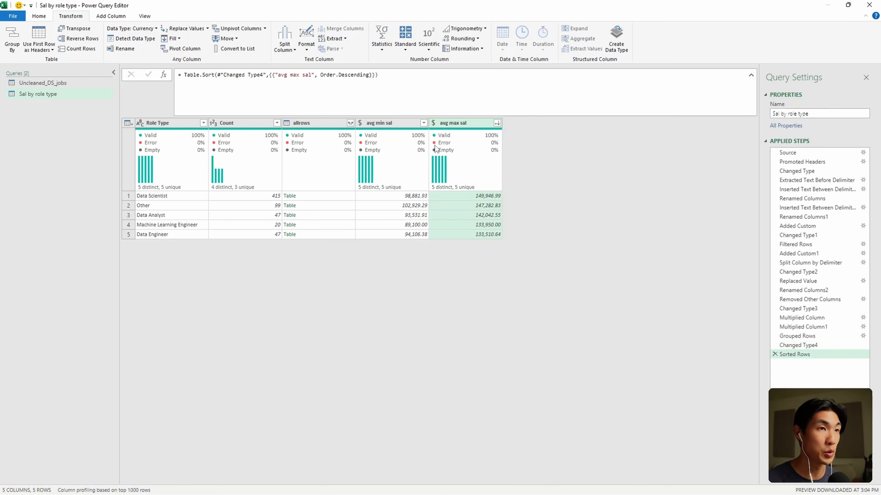
- Examine the Data Scientist row, its Count value and the preview of its nested allrows table
{"action": "left_click", "coordinate": [129, 195]}
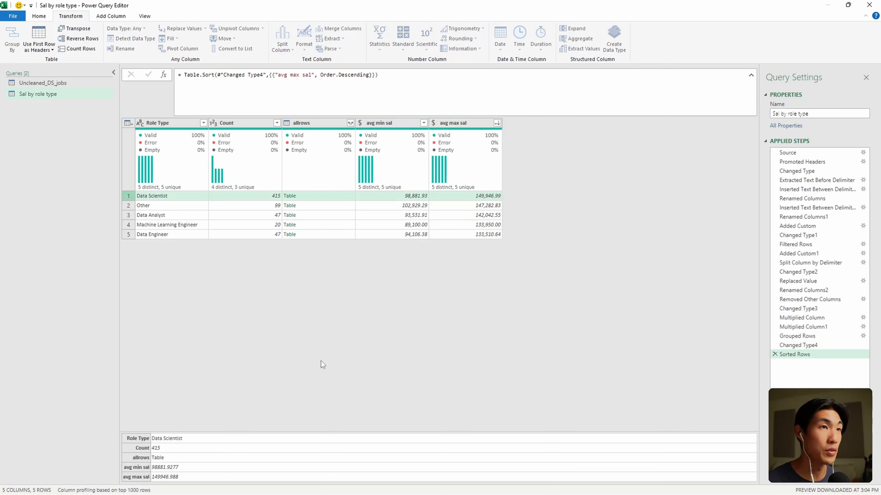
{"action": "left_click", "coordinate": [237, 124]}
{"action": "left_click", "coordinate": [302, 124]}
{"action": "left_click", "coordinate": [250, 124]}
{"action": "left_click", "coordinate": [252, 196]}
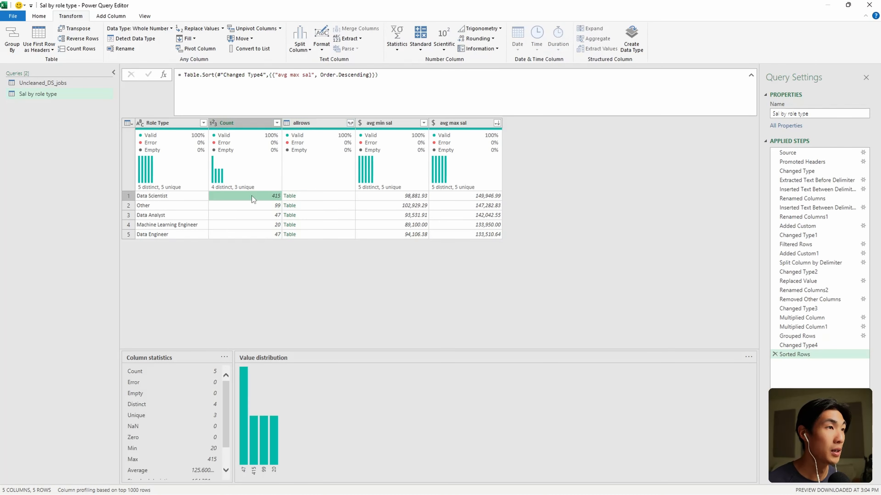
{"action": "left_click", "coordinate": [311, 198]}
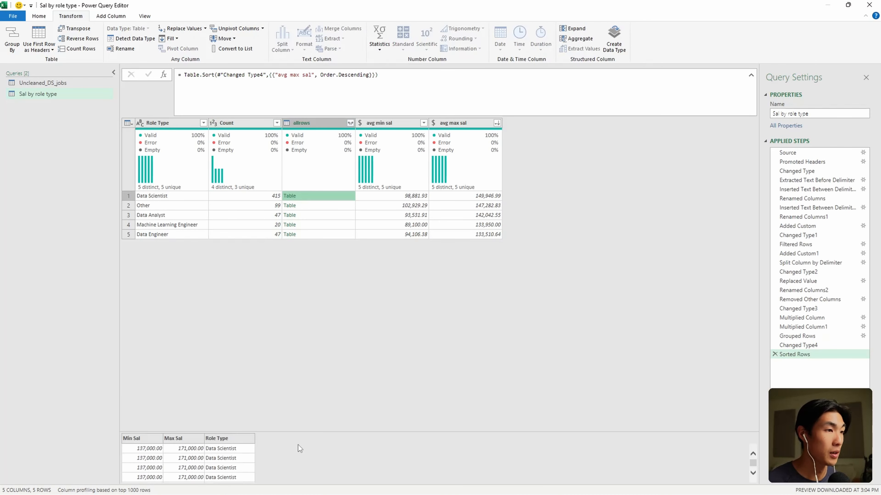
{"action": "left_click_drag", "start_coordinate": [298, 432], "coordinate": [296, 363]}
{"action": "scroll", "coordinate": [294, 447], "scroll_direction": "up", "scroll_amount": 5}
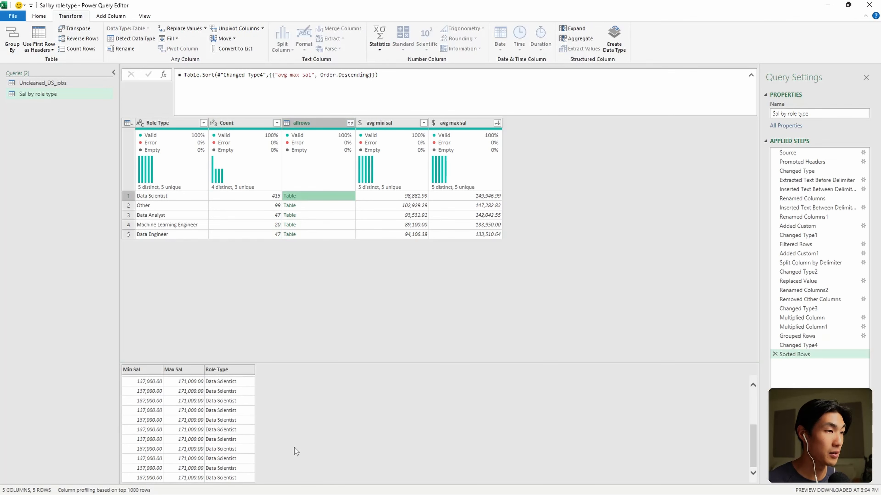
- Drill into the Data Scientist allrows table to view its rows, and delete the resulting drill-down step
{"action": "left_click", "coordinate": [290, 196]}
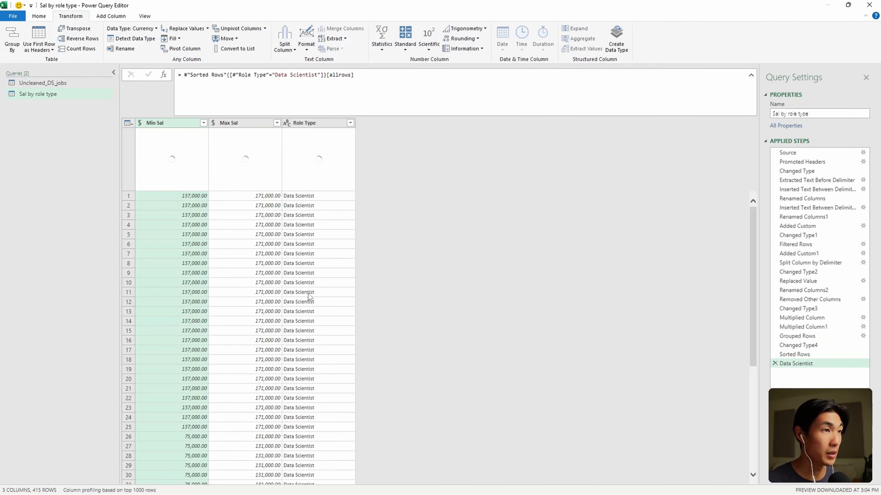
{"action": "scroll", "coordinate": [317, 315], "scroll_direction": "down", "scroll_amount": 2}
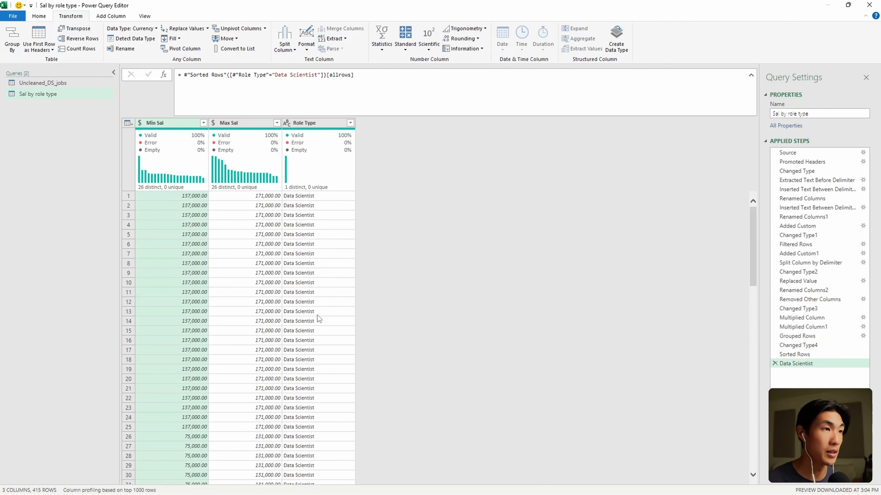
{"action": "left_click", "coordinate": [775, 364]}
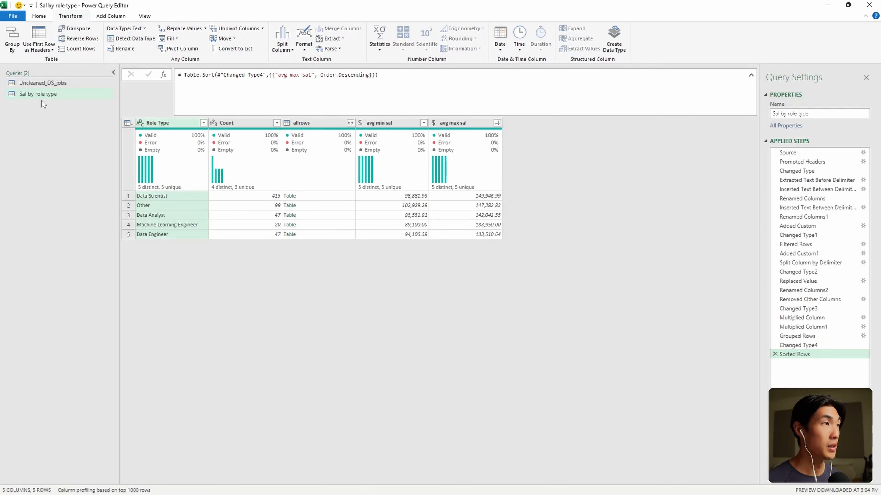
- Rename the Sal by role type query as "Sal by role type dup"
{"action": "right_click", "coordinate": [47, 97]}
{"action": "left_click", "coordinate": [80, 134]}
{"action": "left_click", "coordinate": [78, 95]}
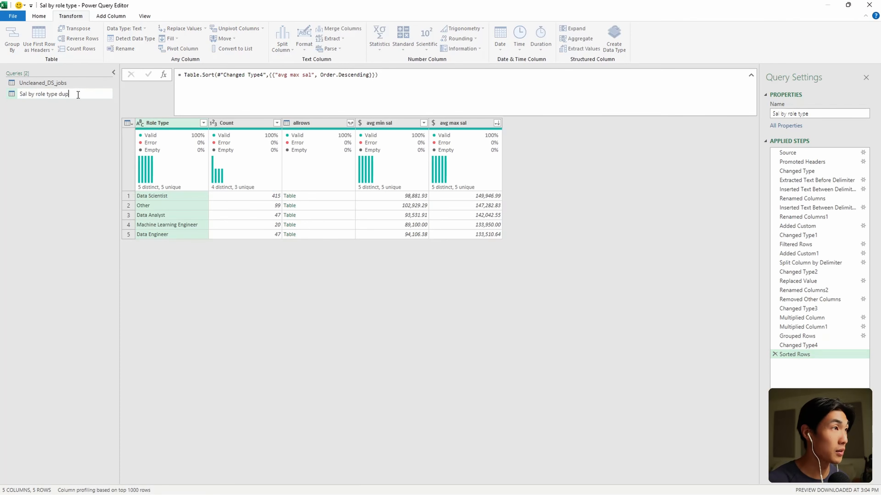
{"action": "key", "text": "Return"}
- Create a reference query from Uncleaned_DS_jobs and name it "Sal by size"
{"action": "left_click", "coordinate": [68, 84]}
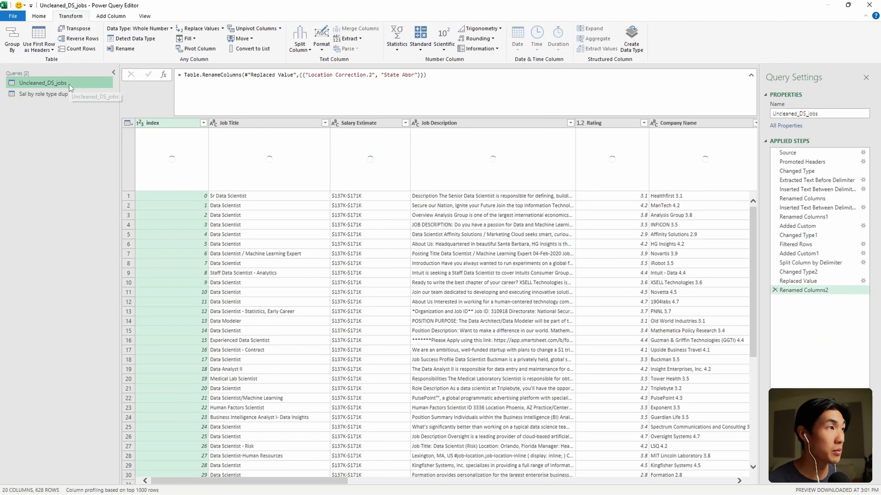
{"action": "right_click", "coordinate": [68, 84]}
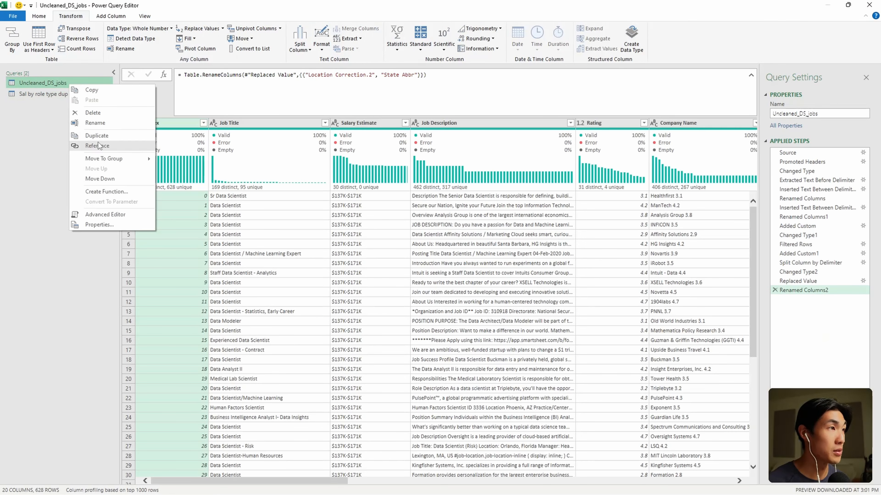
{"action": "left_click", "coordinate": [97, 142]}
{"action": "right_click", "coordinate": [60, 106]}
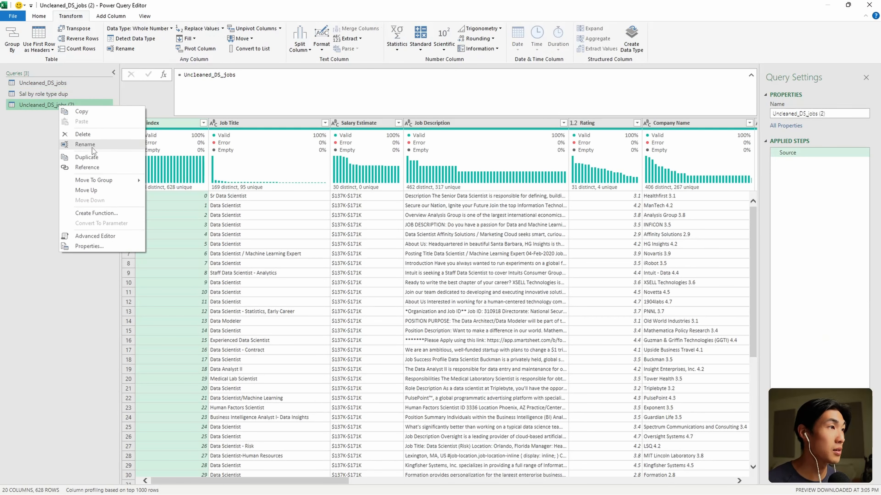
{"action": "key", "text": "F2"}
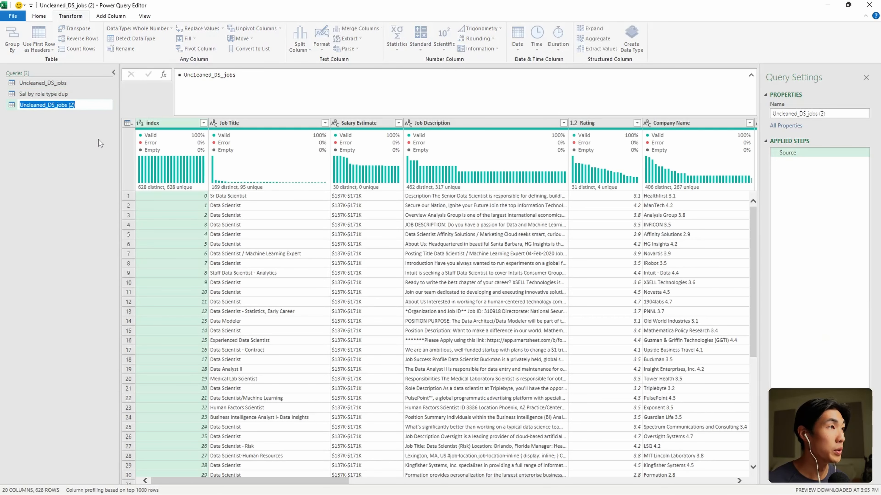
{"action": "type", "text": "Sal by "}
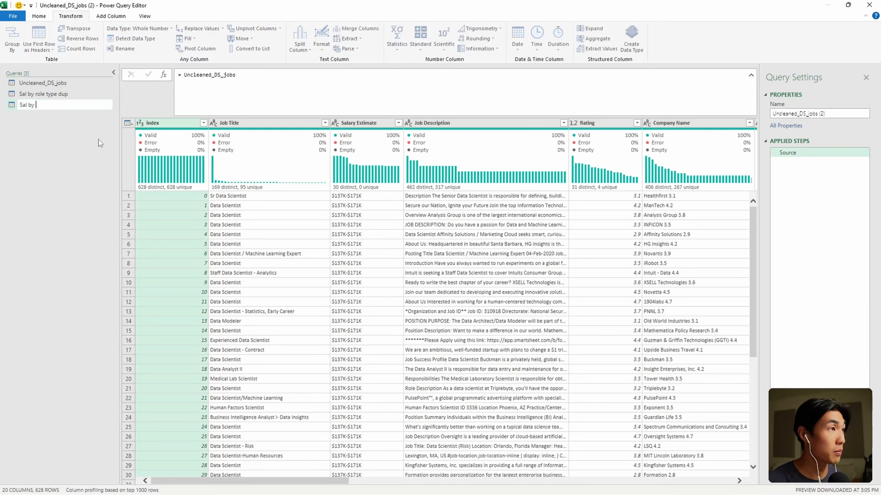
{"action": "type", "text": "size"}
{"action": "key", "text": "Return"}
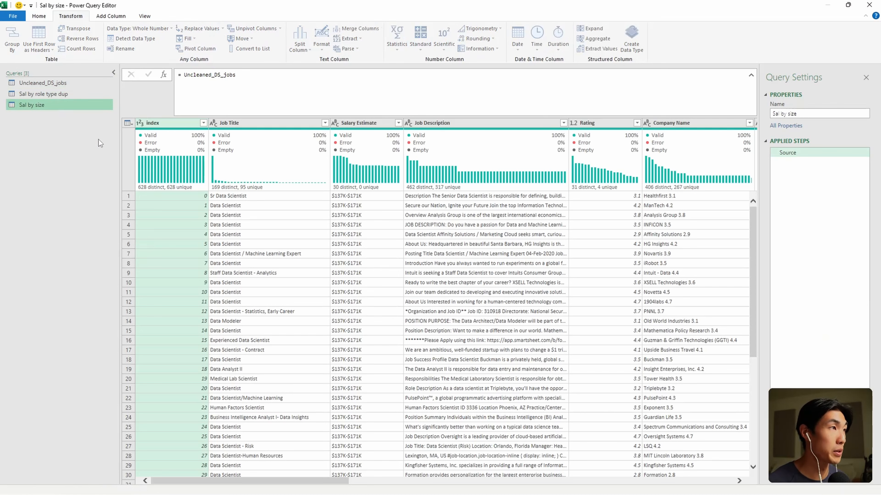
- Rename the Sal by size query as "Sal by size ref"
{"action": "right_click", "coordinate": [62, 109]}
{"action": "left_click", "coordinate": [100, 141]}
{"action": "left_click", "coordinate": [69, 105]}
{"action": "key", "text": "Return"}
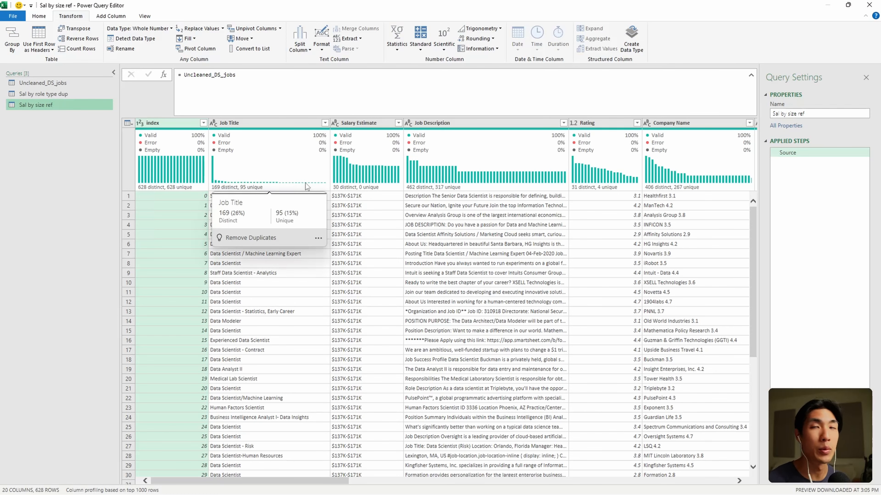
- Compare the Min Sal and Max Sal columns in the Uncleaned_DS_jobs and Sal by size ref queries
{"action": "left_click", "coordinate": [70, 85]}
{"action": "left_click", "coordinate": [56, 105]}
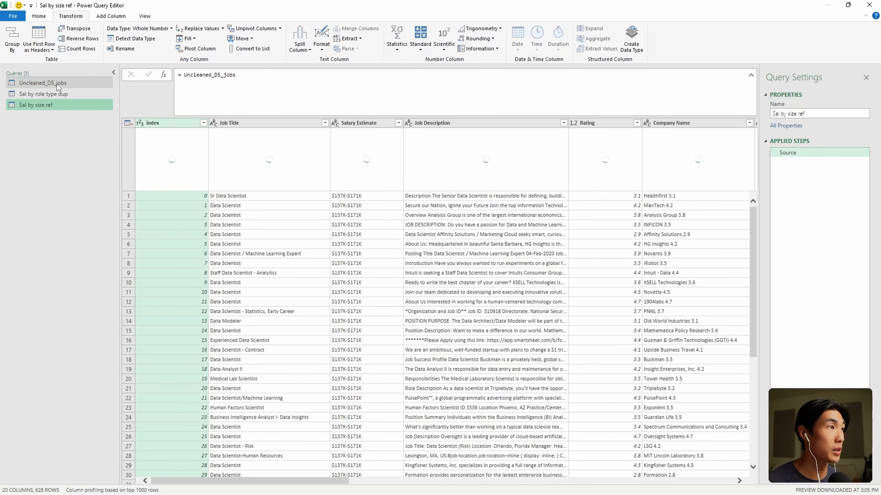
{"action": "left_click", "coordinate": [56, 84]}
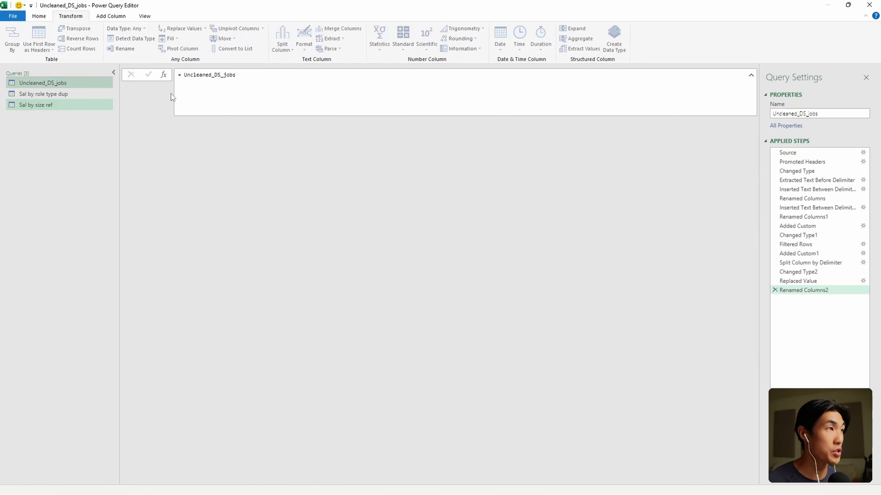
{"action": "left_click_drag", "start_coordinate": [246, 480], "coordinate": [630, 473]}
{"action": "left_click", "coordinate": [414, 124]}
{"action": "left_click", "coordinate": [467, 123]}
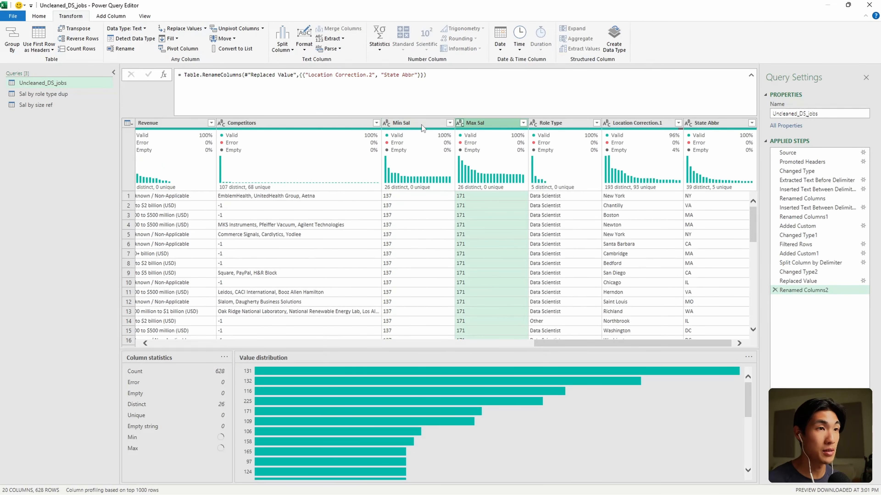
{"action": "left_click", "coordinate": [41, 105]}
{"action": "left_click_drag", "start_coordinate": [285, 481], "coordinate": [692, 483]}
{"action": "left_click", "coordinate": [427, 124]}
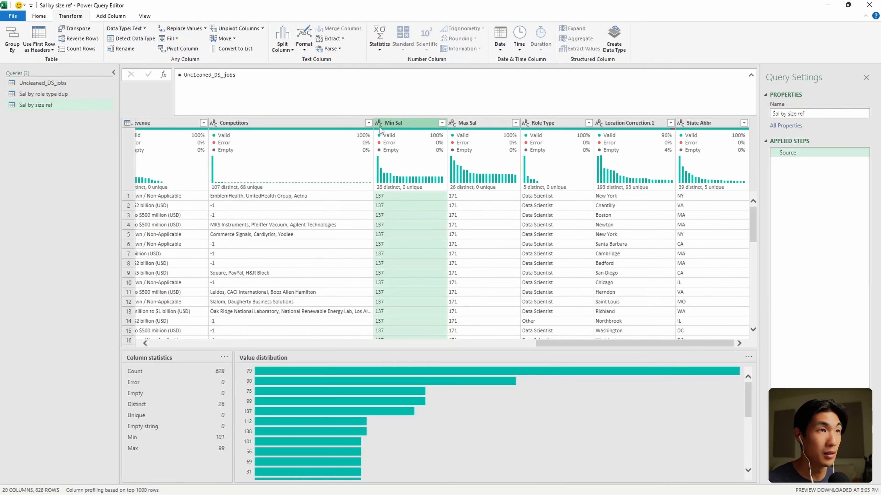
{"action": "left_click", "coordinate": [479, 124]}
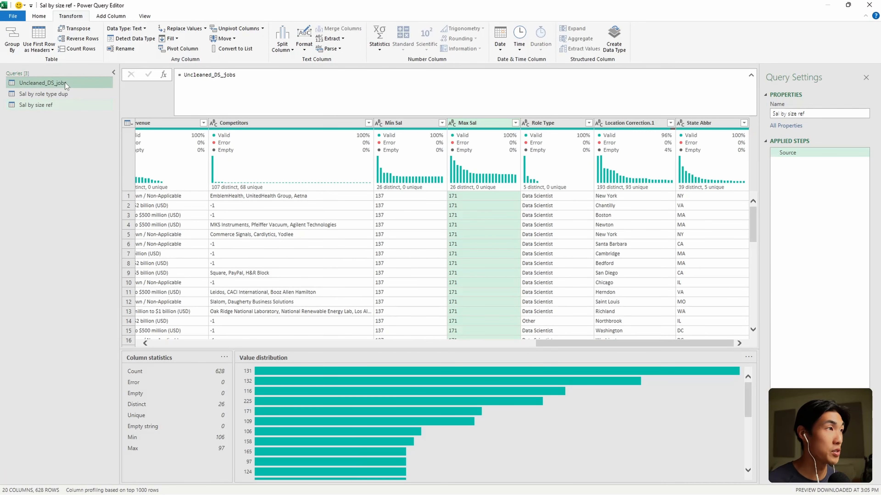
- Change the data type of the Min Sal and Max Sal columns in Uncleaned_DS_jobs to Currency
{"action": "left_click", "coordinate": [65, 83]}
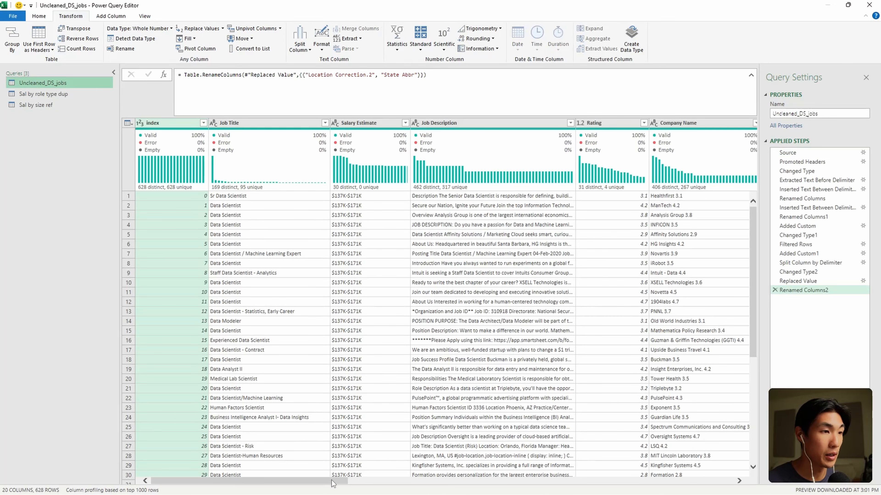
{"action": "left_click_drag", "start_coordinate": [342, 480], "coordinate": [724, 481]}
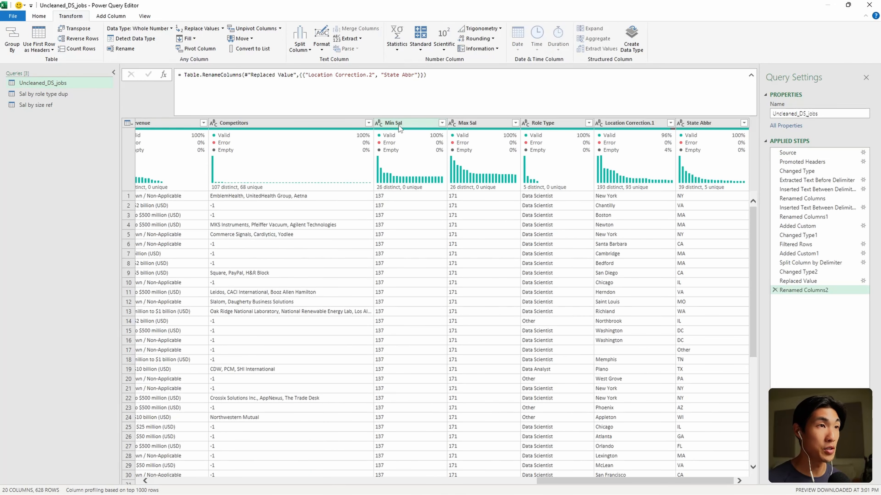
{"action": "right_click", "coordinate": [399, 124]}
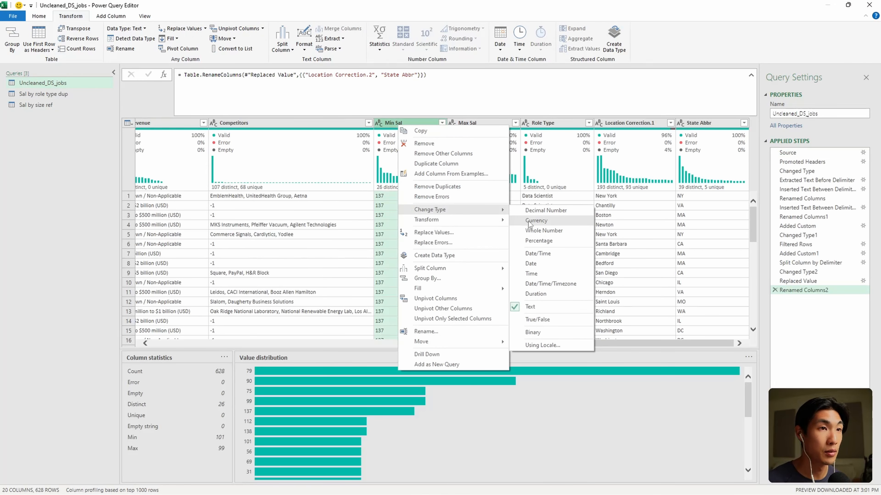
{"action": "left_click", "coordinate": [530, 222]}
{"action": "right_click", "coordinate": [481, 123]}
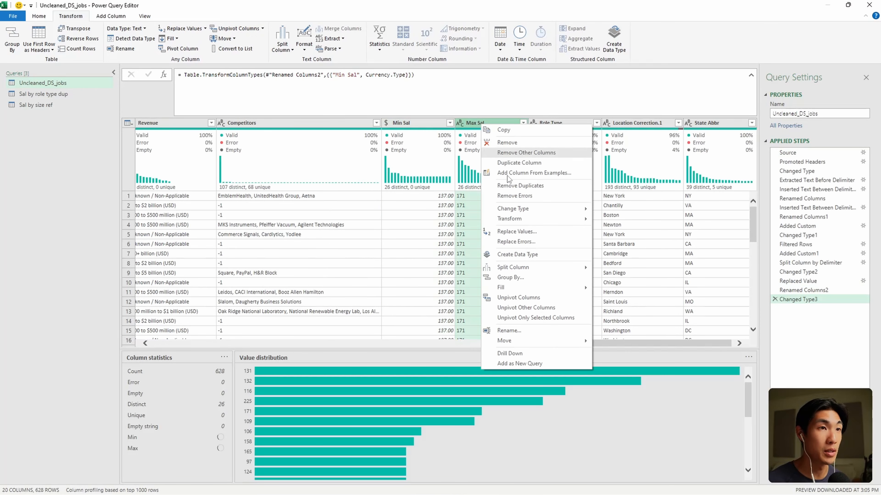
{"action": "mouse_move", "coordinate": [568, 212]}
{"action": "left_click", "coordinate": [618, 220]}
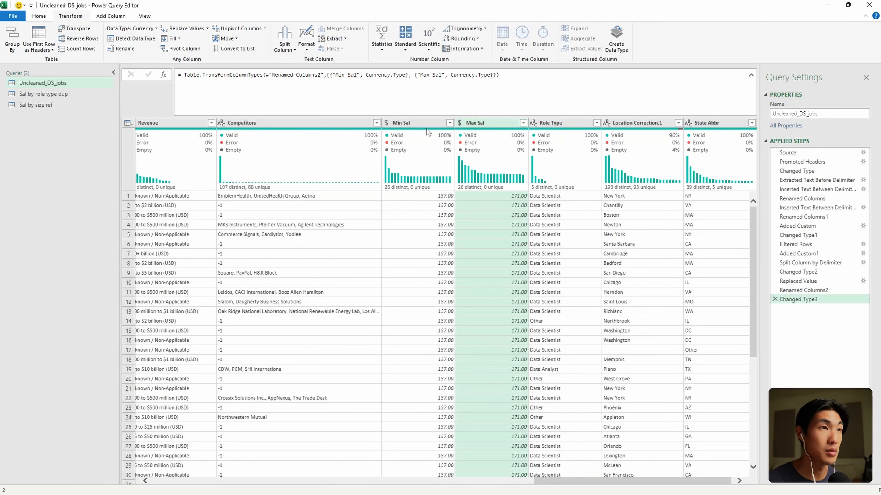
- Multiply the Min Sal column in Uncleaned_DS_jobs by 1000
{"action": "left_click", "coordinate": [417, 123]}
{"action": "left_click", "coordinate": [406, 43]}
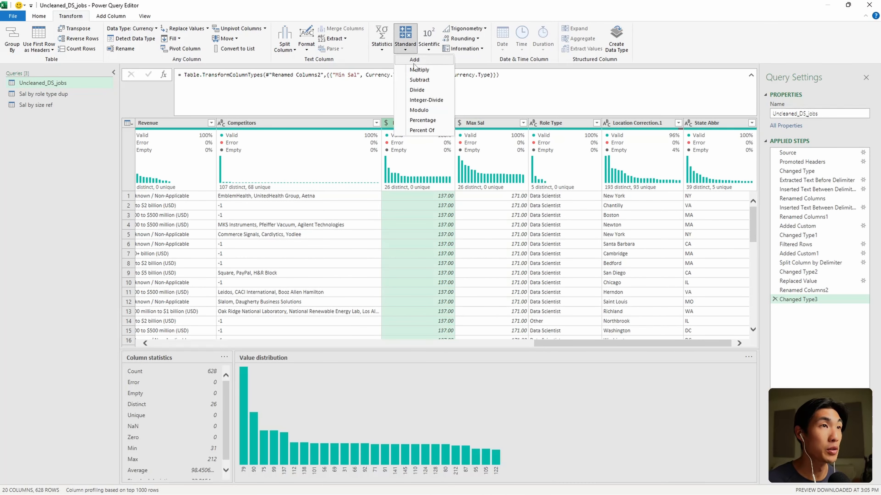
{"action": "left_click", "coordinate": [415, 70]}
{"action": "type", "text": "1000"}
{"action": "key", "text": "Return"}
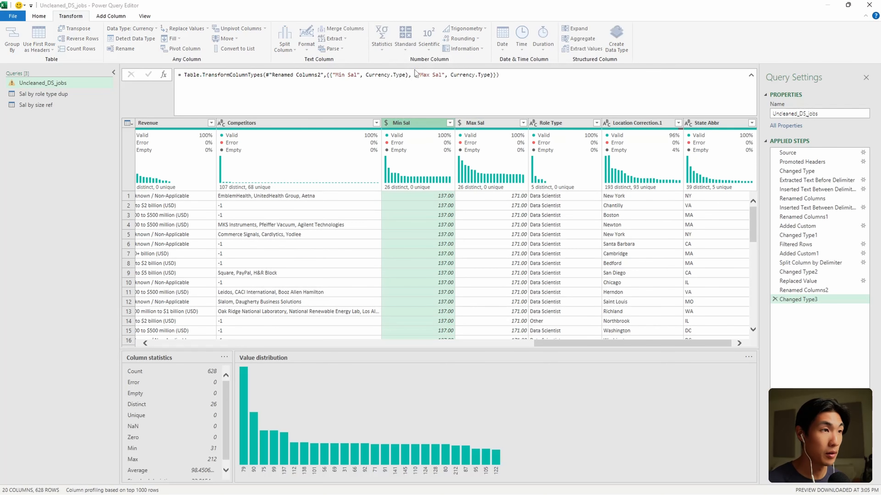
- Multiply the Max Sal column in Uncleaned_DS_jobs by 1000
{"action": "left_click", "coordinate": [479, 128]}
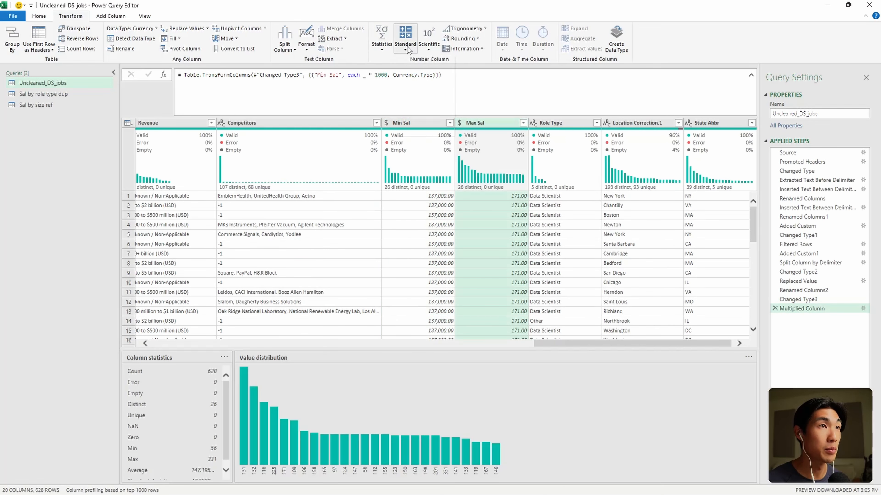
{"action": "left_click", "coordinate": [406, 44]}
{"action": "left_click", "coordinate": [422, 70]}
{"action": "type", "text": "1000"}
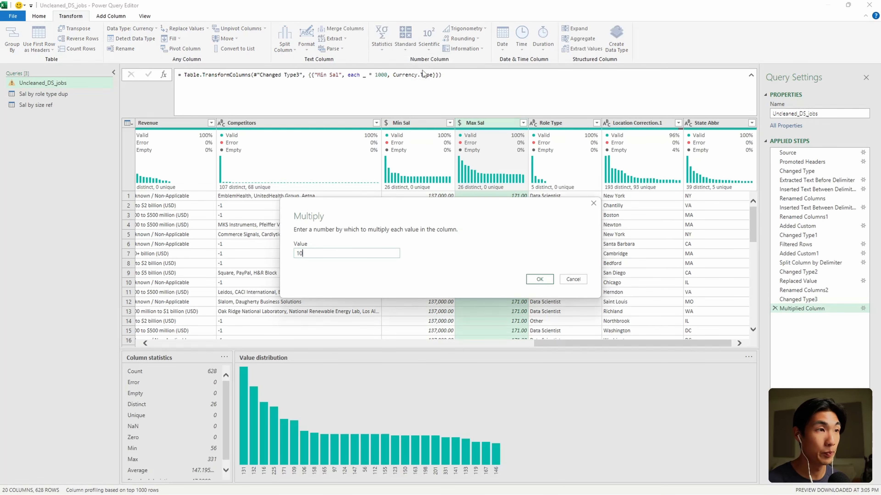
{"action": "key", "text": "Return"}
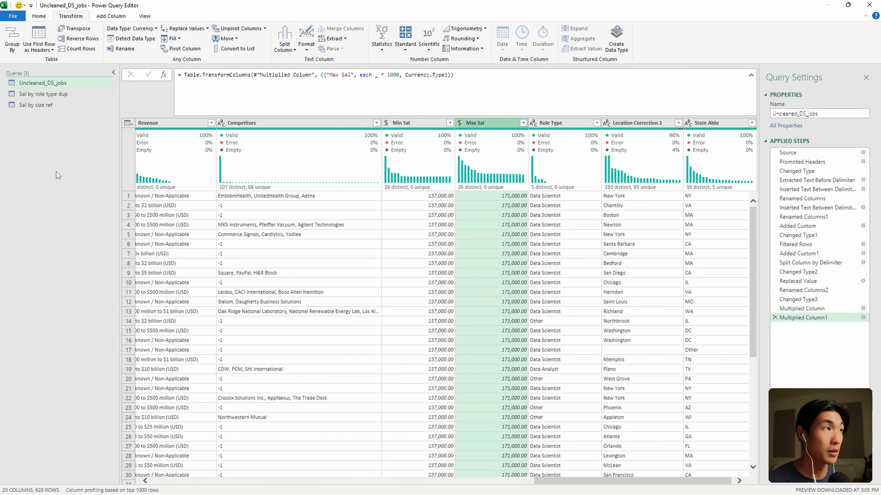
- Check the Min Sal and Max Sal columns in the Sal by size ref query
{"action": "left_click", "coordinate": [49, 105]}
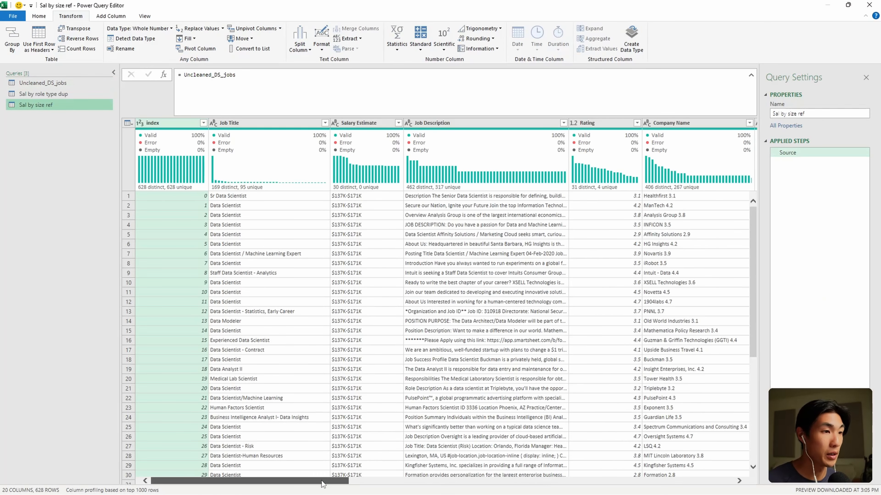
{"action": "left_click_drag", "start_coordinate": [323, 481], "coordinate": [684, 480]}
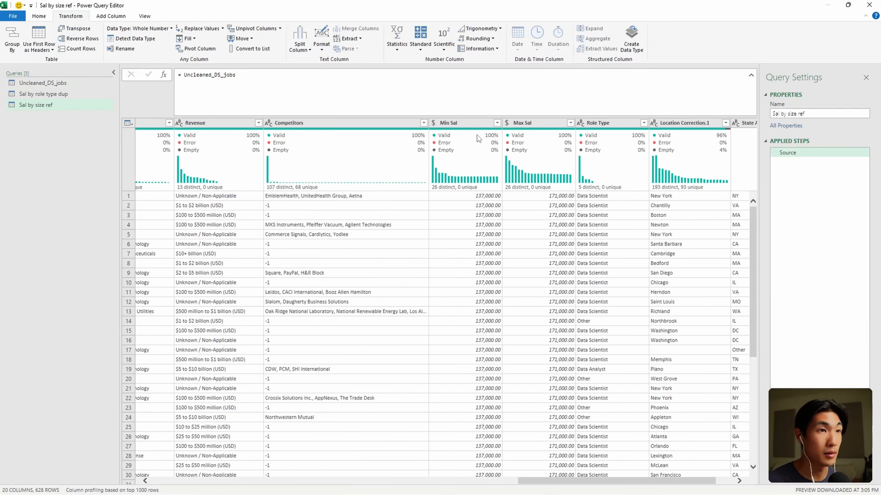
{"action": "left_click", "coordinate": [477, 135]}
{"action": "left_click", "coordinate": [534, 125]}
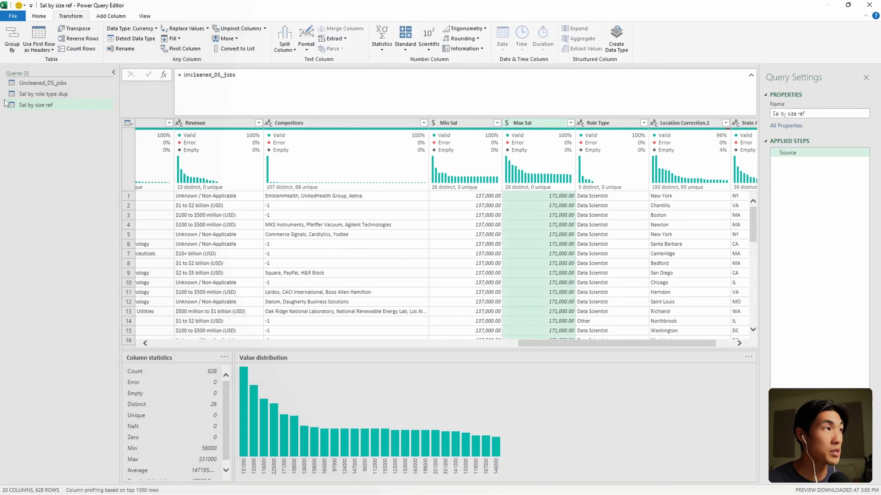
- Compare the applied steps of the Sal by role type dup, Uncleaned_DS_jobs and Sal by size ref queries
{"action": "left_click", "coordinate": [38, 94]}
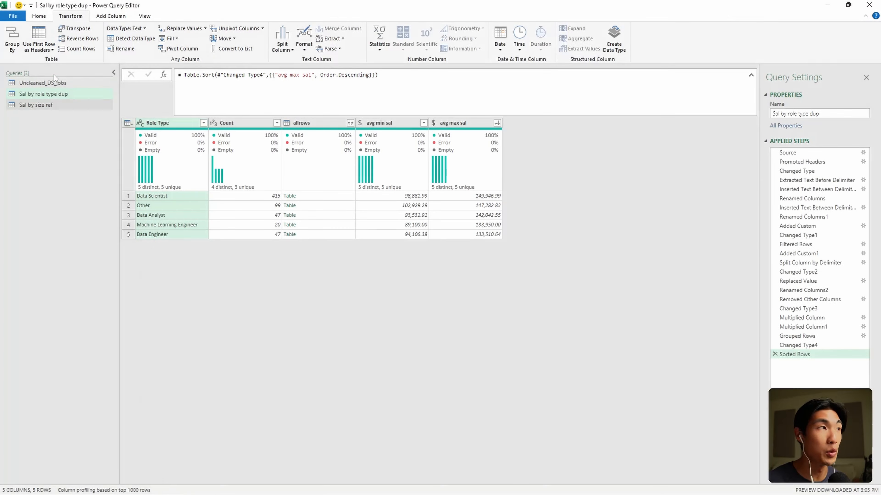
{"action": "left_click", "coordinate": [55, 82]}
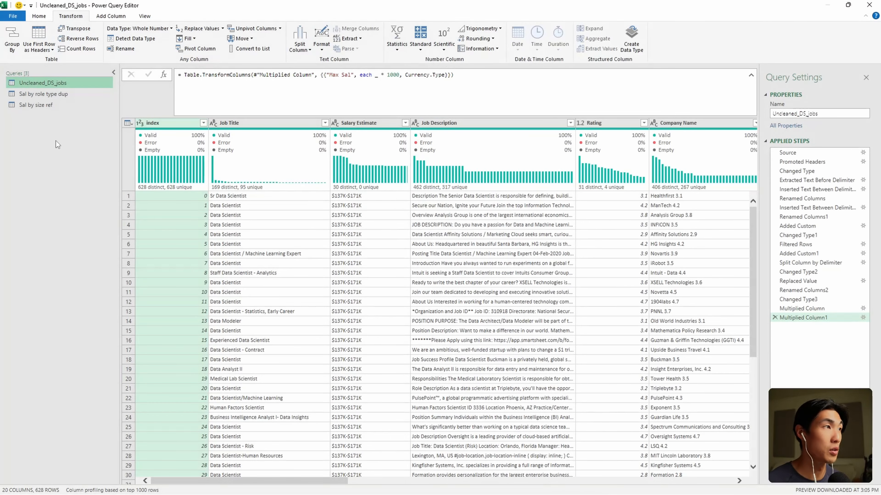
{"action": "left_click", "coordinate": [46, 105]}
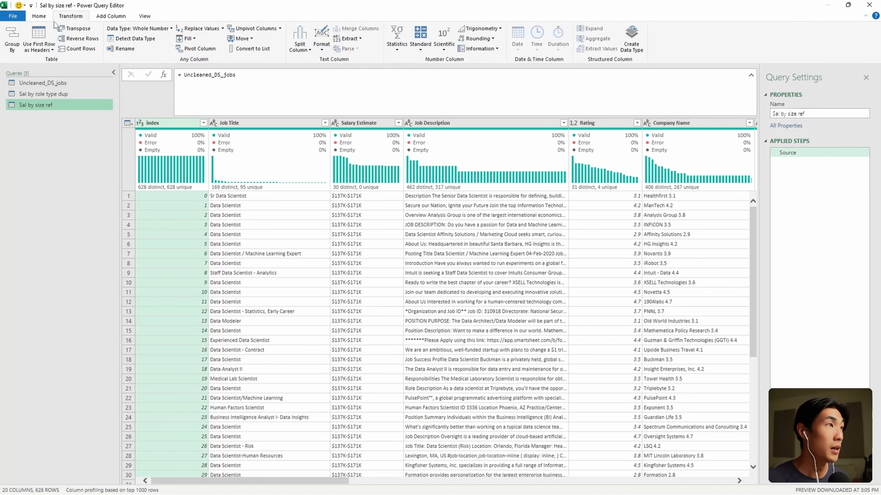
- Keep only the Size, Min Sal and Max Sal columns in the Sal by size ref query
{"action": "left_click", "coordinate": [46, 17]}
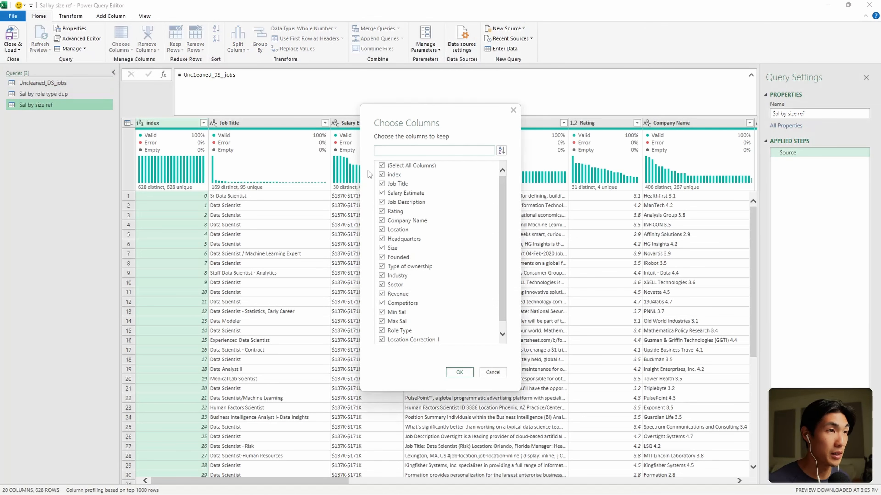
{"action": "left_click", "coordinate": [381, 166]}
{"action": "scroll", "coordinate": [501, 215], "scroll_direction": "down", "scroll_amount": 1}
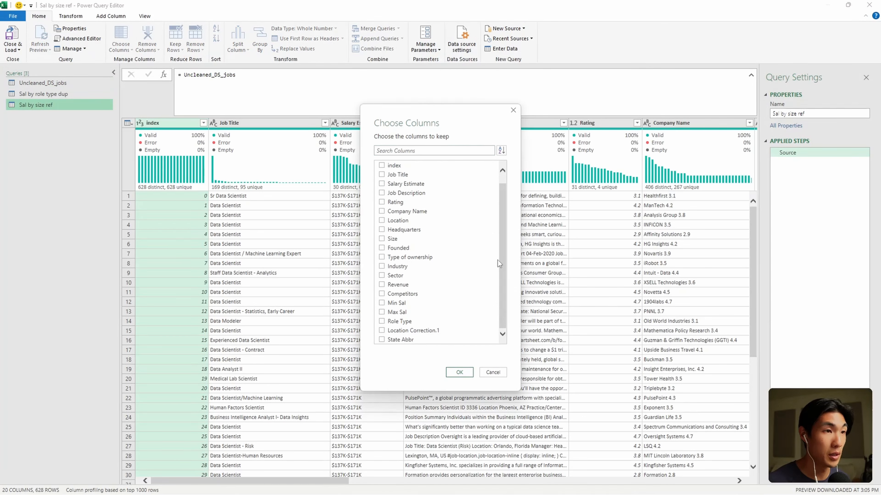
{"action": "left_click", "coordinate": [382, 341]}
{"action": "left_click", "coordinate": [381, 341]}
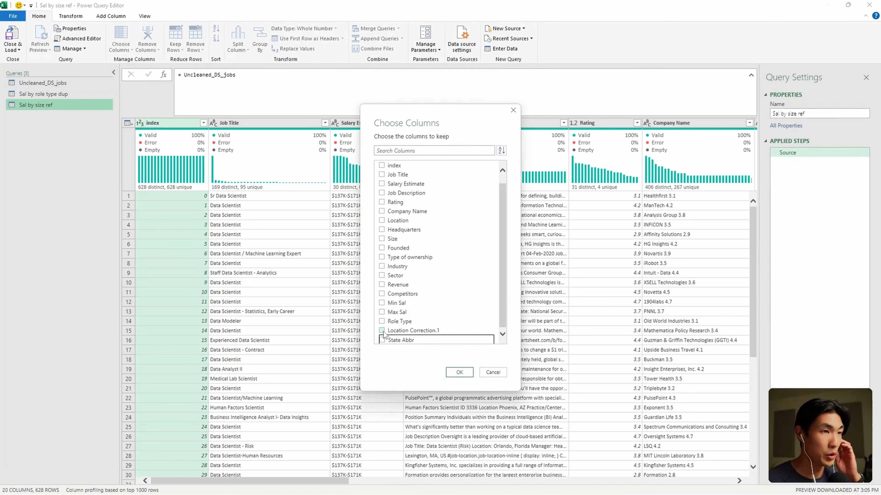
{"action": "left_click", "coordinate": [382, 312]}
{"action": "left_click", "coordinate": [382, 303]}
{"action": "left_click", "coordinate": [382, 239]}
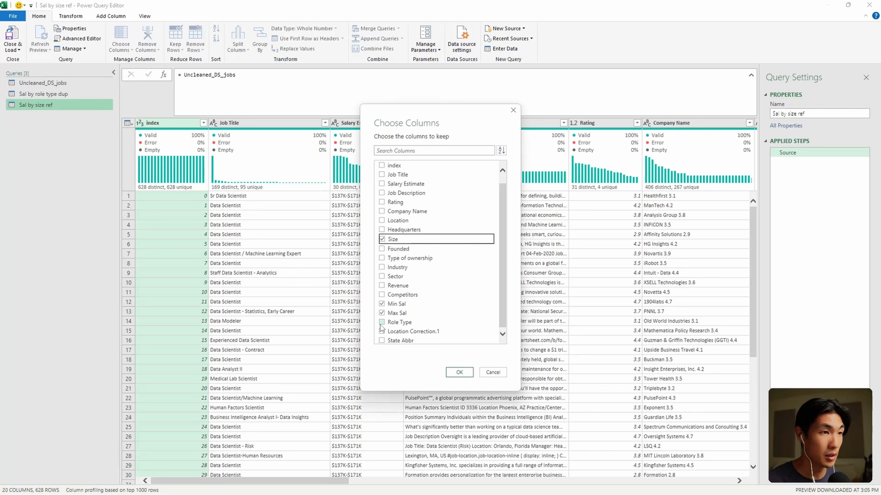
{"action": "left_click", "coordinate": [459, 372]}
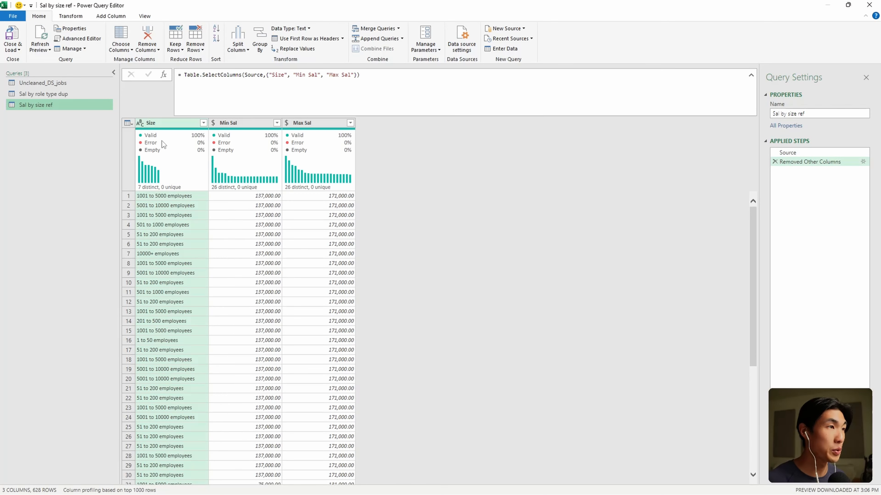
- Set up an advanced Group By on Size in Sal by size ref with a row Count and an average of Min Sal
{"action": "left_click", "coordinate": [79, 18]}
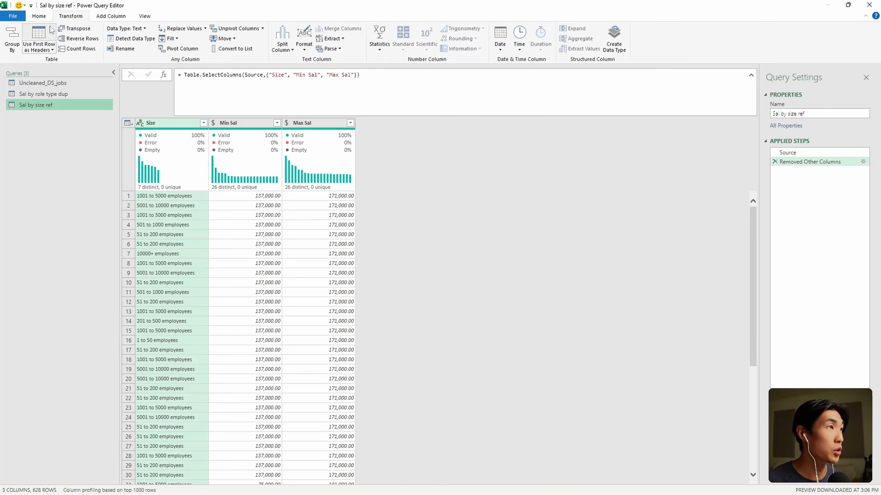
{"action": "left_click", "coordinate": [13, 43]}
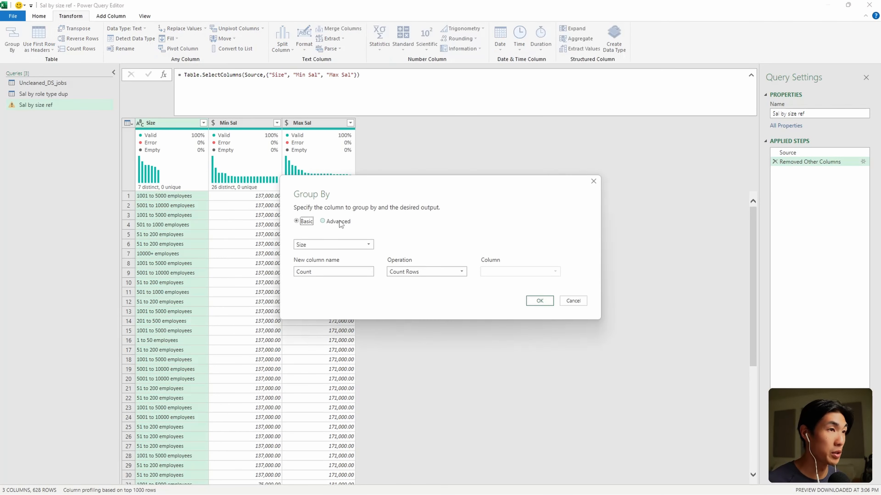
{"action": "left_click", "coordinate": [338, 222]}
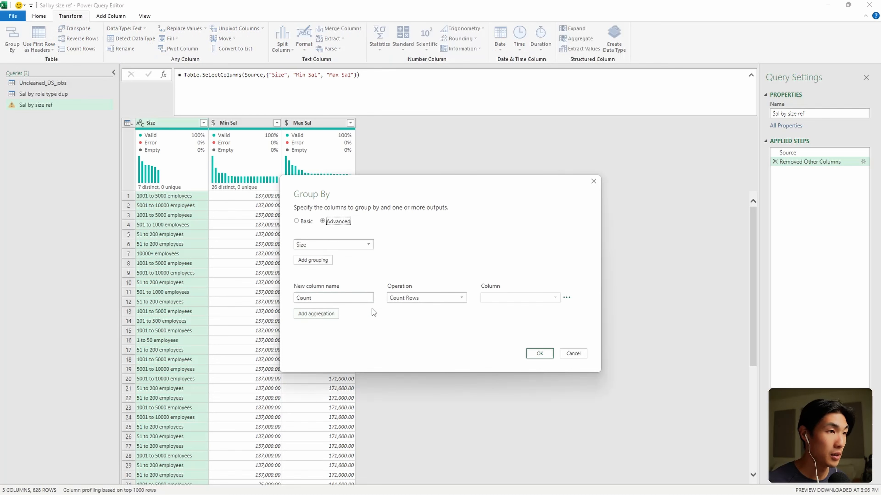
{"action": "left_click", "coordinate": [327, 318]}
{"action": "left_click", "coordinate": [418, 315]}
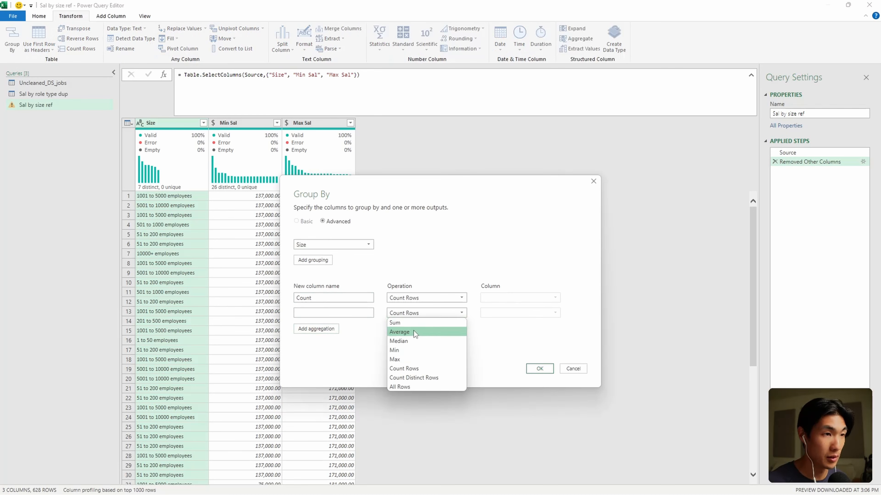
{"action": "left_click", "coordinate": [413, 330]}
{"action": "left_click", "coordinate": [502, 316]}
{"action": "left_click", "coordinate": [500, 330]}
- Add an average of Max Sal to the grouping, name the averages avg min sal and avg max sal, and apply it
{"action": "left_click", "coordinate": [316, 329]}
{"action": "left_click", "coordinate": [416, 327]}
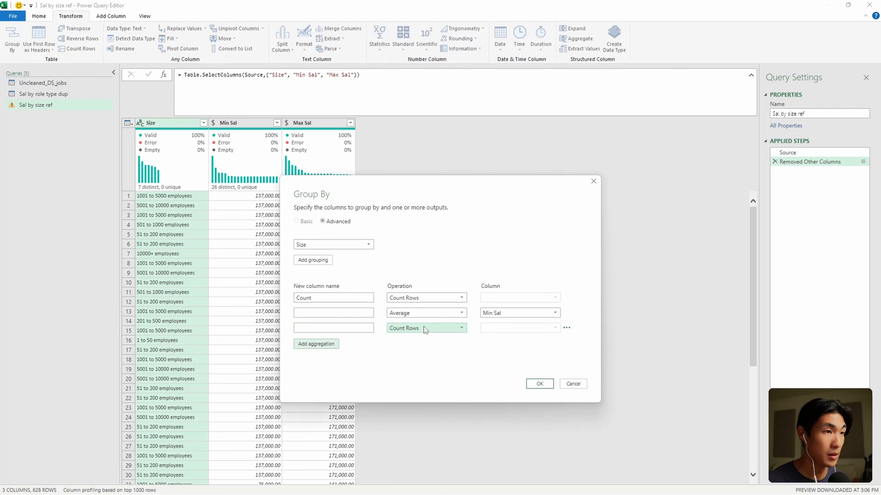
{"action": "left_click", "coordinate": [402, 347]}
{"action": "left_click", "coordinate": [496, 328]}
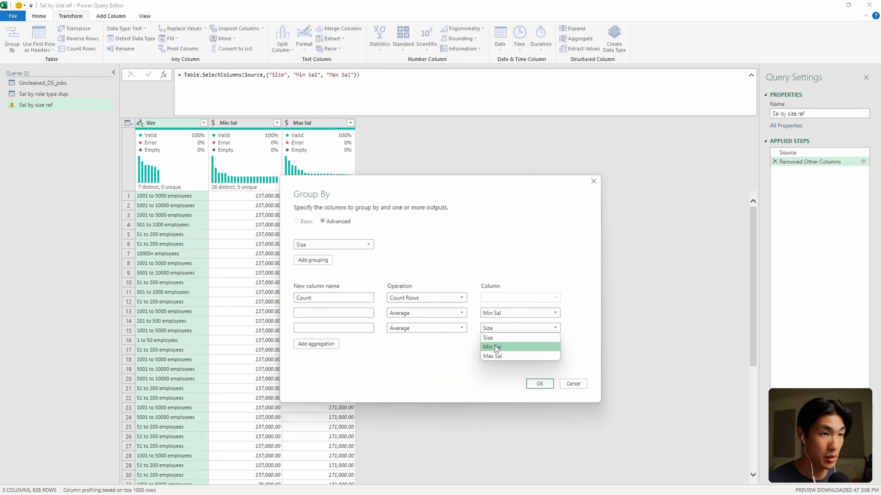
{"action": "left_click", "coordinate": [495, 356]}
{"action": "left_click", "coordinate": [332, 312]}
{"action": "type", "text": "avg ma"}
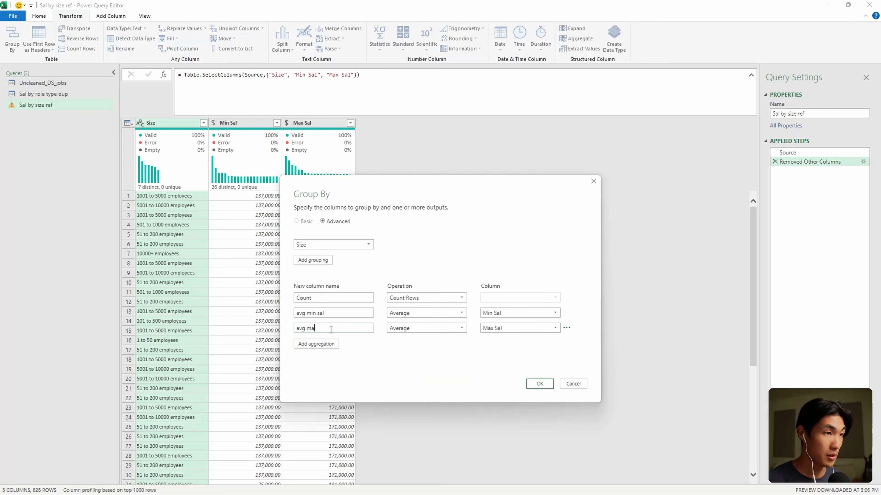
{"action": "left_click", "coordinate": [538, 384]}
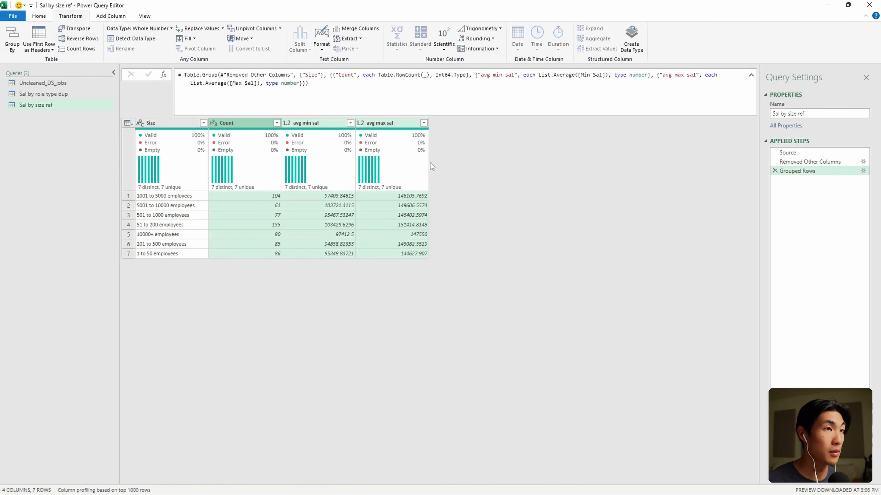
- Sort the grouped Sal by size ref table by avg max sal in descending order
{"action": "left_click", "coordinate": [317, 127]}
{"action": "left_click", "coordinate": [397, 123]}
{"action": "left_click", "coordinate": [423, 122]}
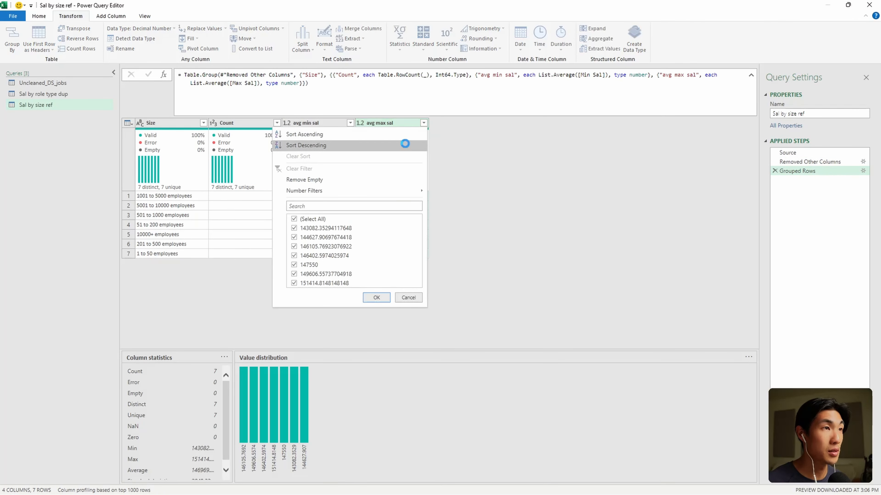
{"action": "left_click", "coordinate": [407, 145]}
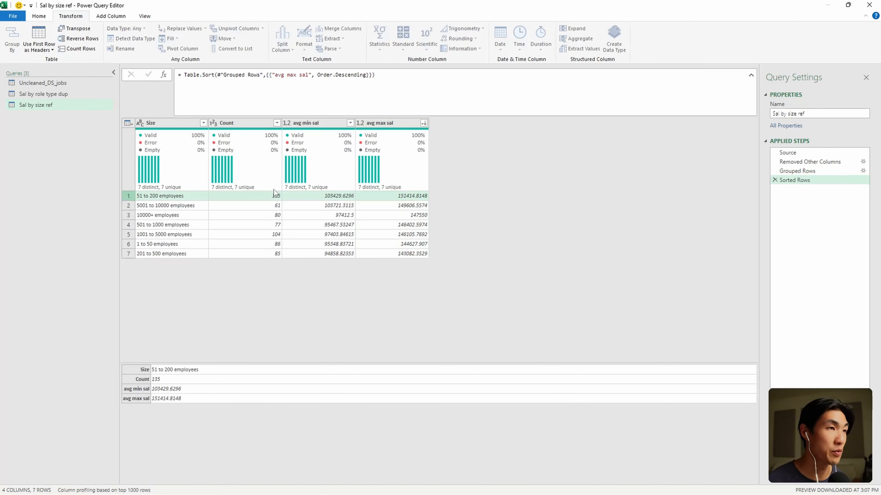
- Change the data type of the avg max sal and avg min sal columns in Sal by size ref to Currency
{"action": "right_click", "coordinate": [385, 124]}
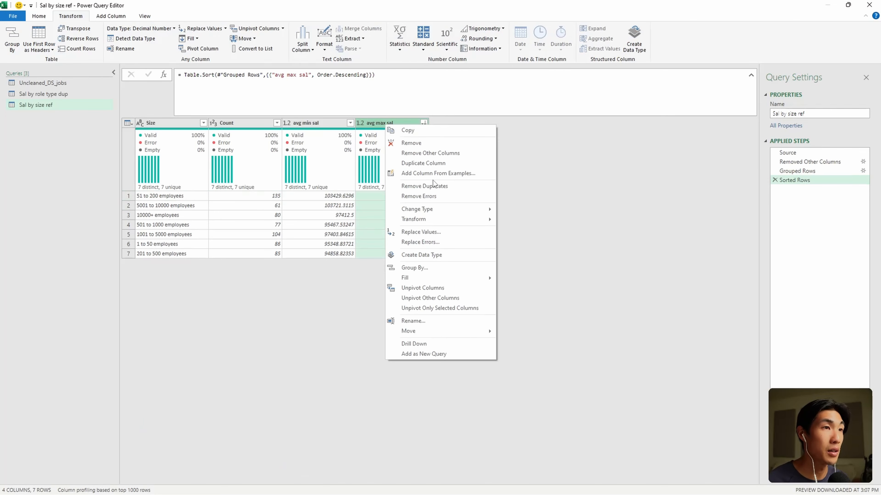
{"action": "mouse_move", "coordinate": [429, 210]}
{"action": "left_click", "coordinate": [528, 219]}
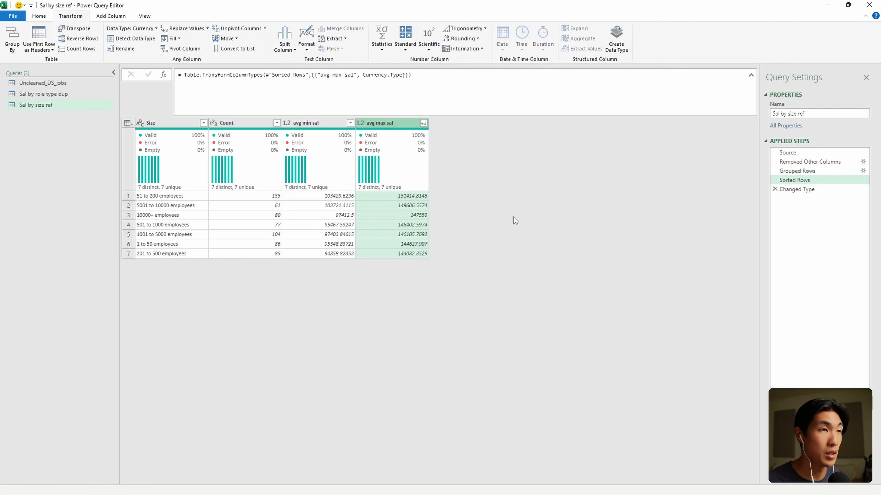
{"action": "left_click", "coordinate": [321, 123]}
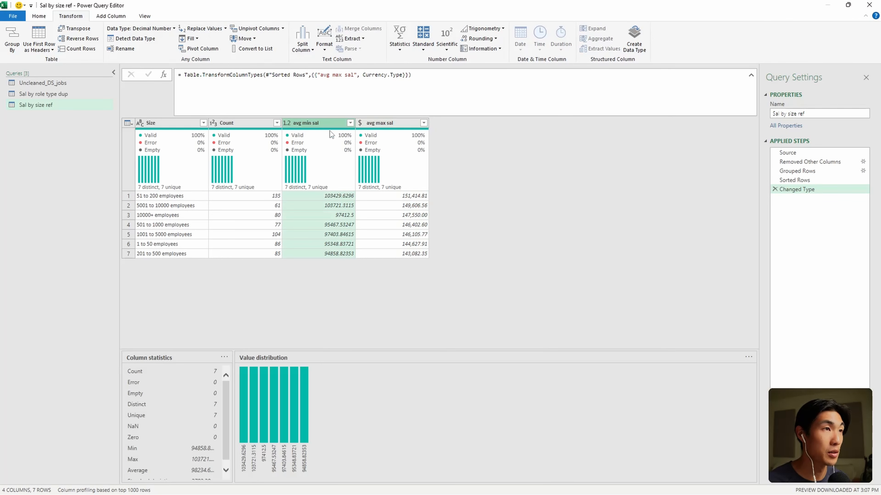
{"action": "right_click", "coordinate": [319, 123]}
{"action": "mouse_move", "coordinate": [356, 205]}
{"action": "left_click", "coordinate": [457, 219]}
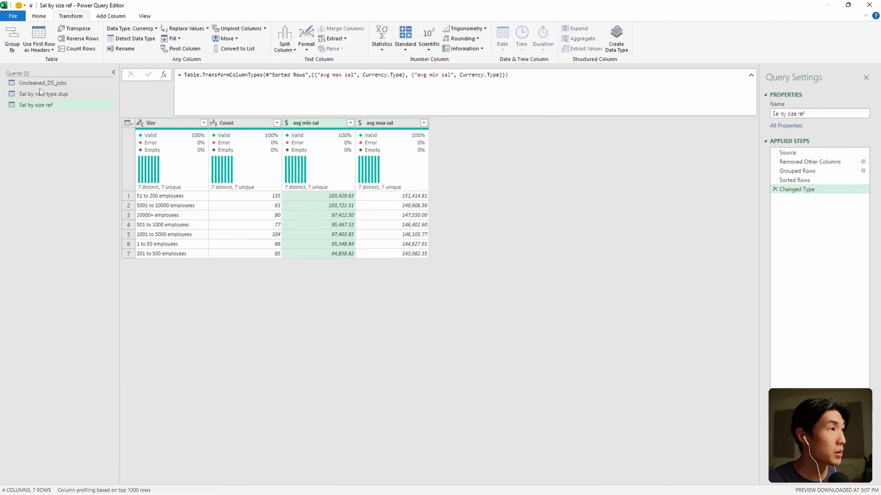
- Examine the State Abbr column and its value distribution in the Uncleaned_DS_jobs query
{"action": "left_click", "coordinate": [40, 82]}
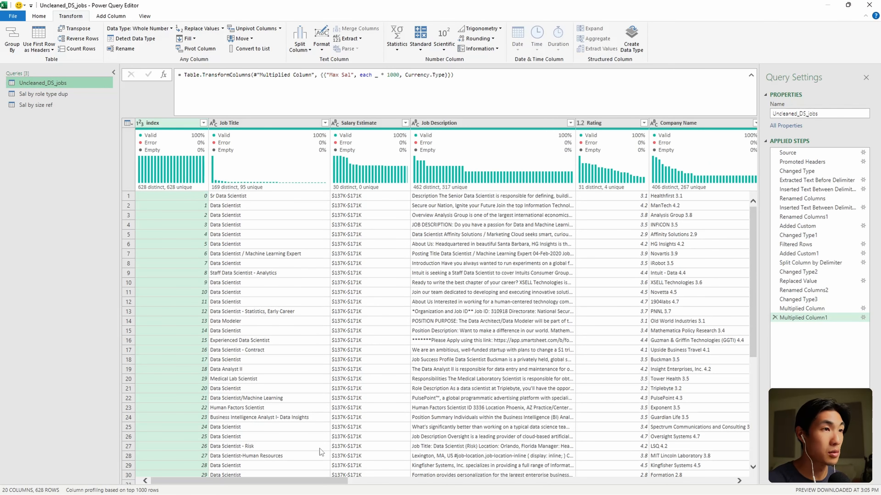
{"action": "left_click_drag", "start_coordinate": [299, 480], "coordinate": [692, 477]}
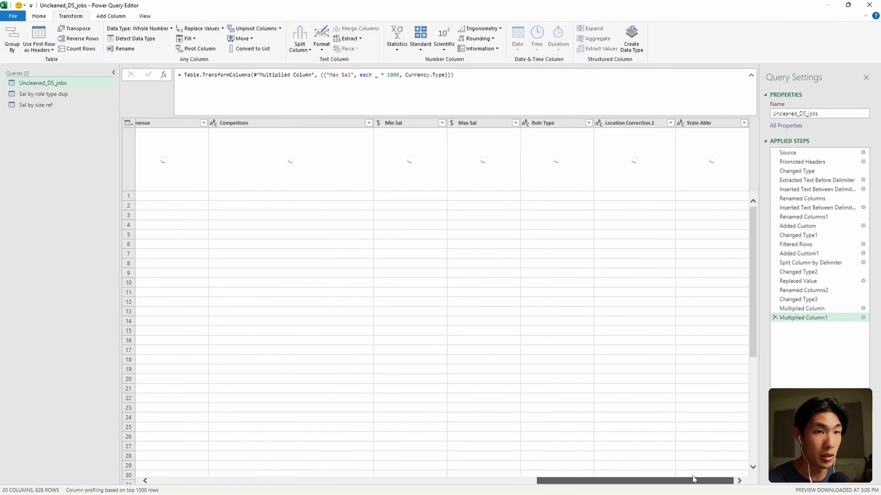
{"action": "left_click", "coordinate": [713, 127]}
{"action": "mouse_move", "coordinate": [756, 236]}
{"action": "left_mouse_down"}
{"action": "mouse_move", "coordinate": [754, 272]}
{"action": "mouse_move", "coordinate": [750, 221]}
{"action": "mouse_move", "coordinate": [750, 309]}
{"action": "mouse_move", "coordinate": [751, 225]}
{"action": "left_mouse_up"}
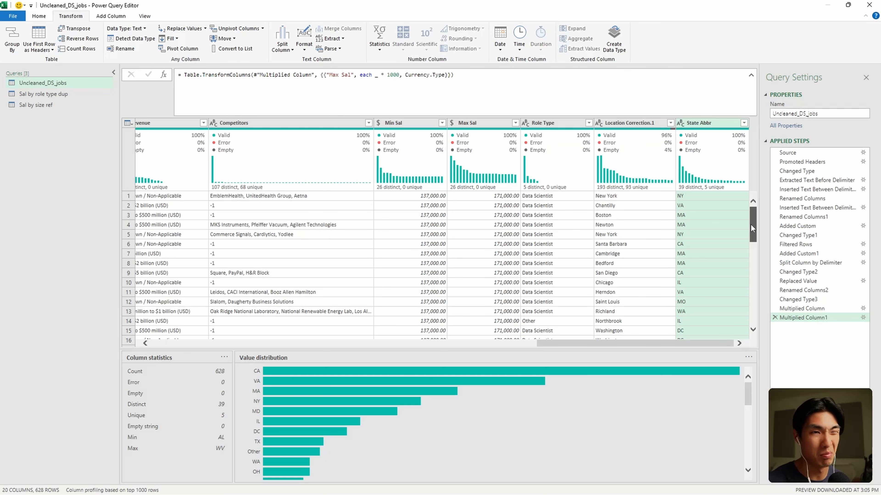
{"action": "mouse_move", "coordinate": [751, 230]}
{"action": "left_mouse_down"}
{"action": "mouse_move", "coordinate": [751, 220]}
{"action": "mouse_move", "coordinate": [752, 249]}
{"action": "mouse_move", "coordinate": [751, 218]}
{"action": "left_mouse_up"}
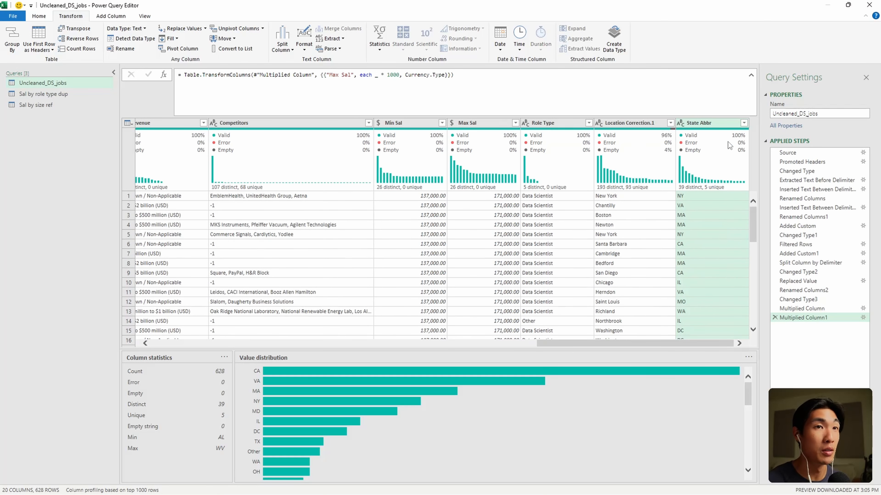
{"action": "mouse_move", "coordinate": [700, 142]}
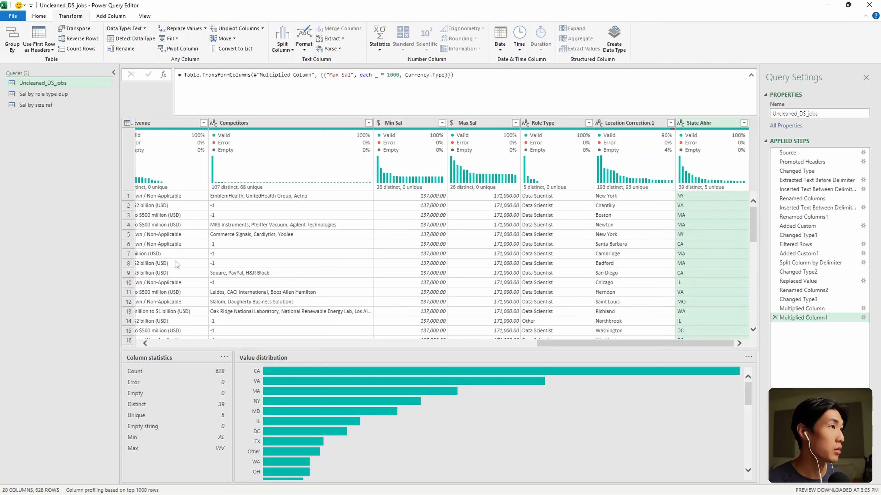
- Create a new file query from the workbook state_mapping.xlsx
{"action": "right_click", "coordinate": [50, 139]}
{"action": "mouse_move", "coordinate": [91, 157]}
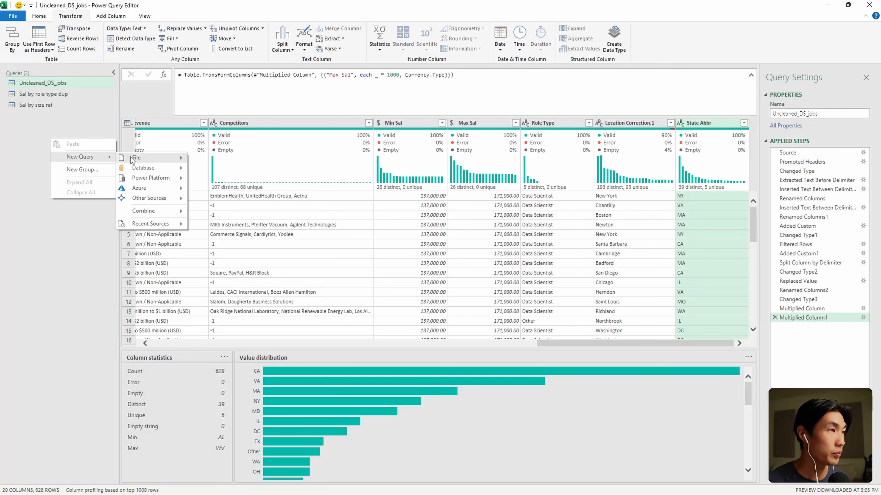
{"action": "mouse_move", "coordinate": [133, 161]}
{"action": "left_click", "coordinate": [196, 159]}
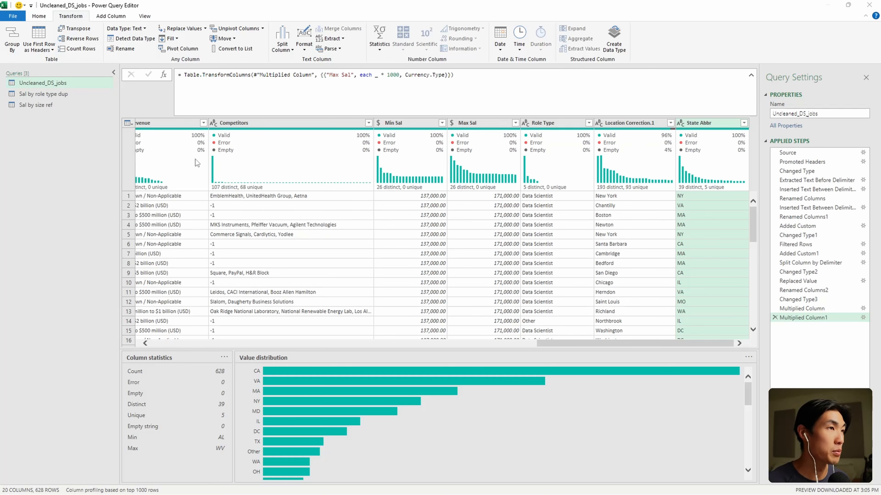
{"action": "left_click", "coordinate": [153, 253]}
{"action": "double_click", "coordinate": [228, 216]}
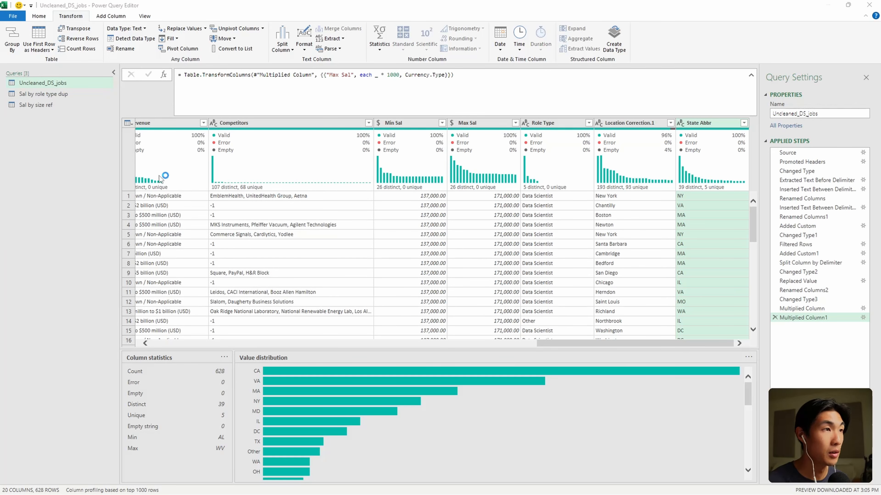
- Load the states sheet from state_mapping.xlsx as a query and promote its first row to headers
{"action": "left_click", "coordinate": [308, 177]}
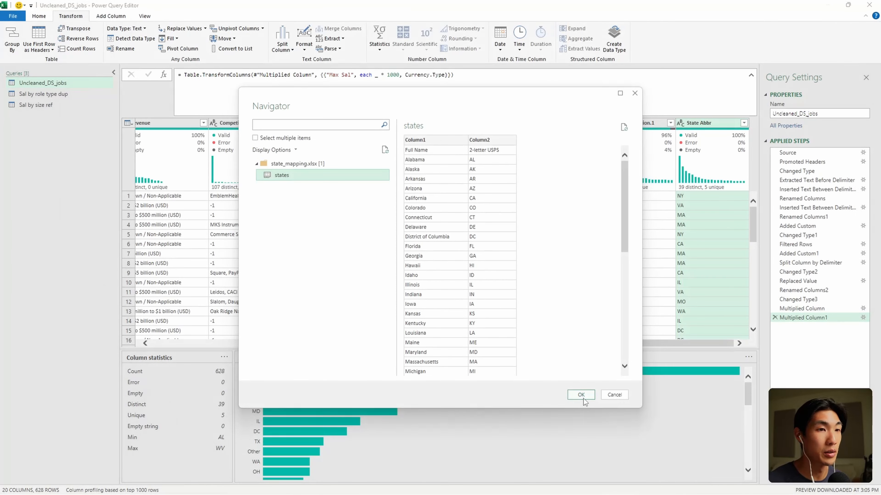
{"action": "left_click", "coordinate": [581, 395]}
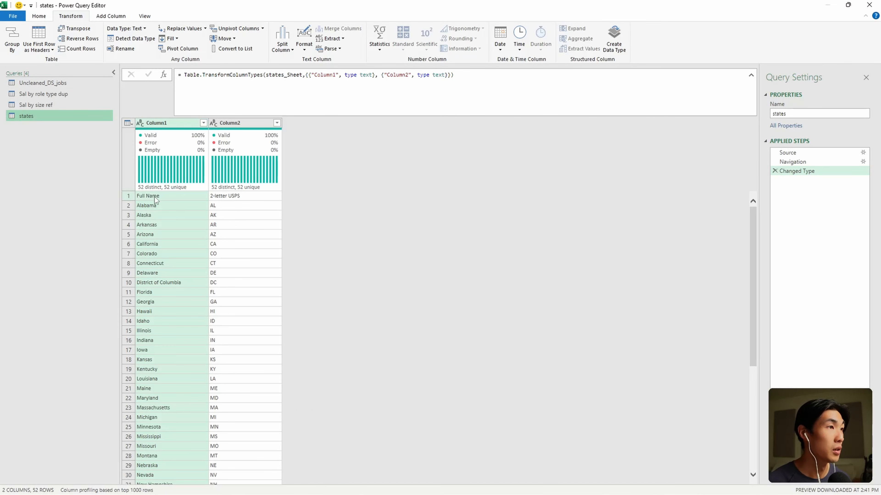
{"action": "left_click", "coordinate": [129, 196]}
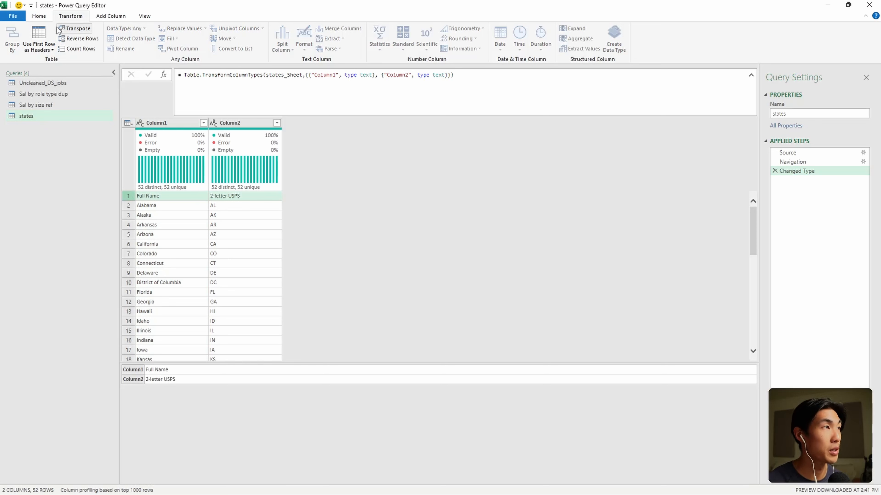
{"action": "left_click", "coordinate": [37, 35]}
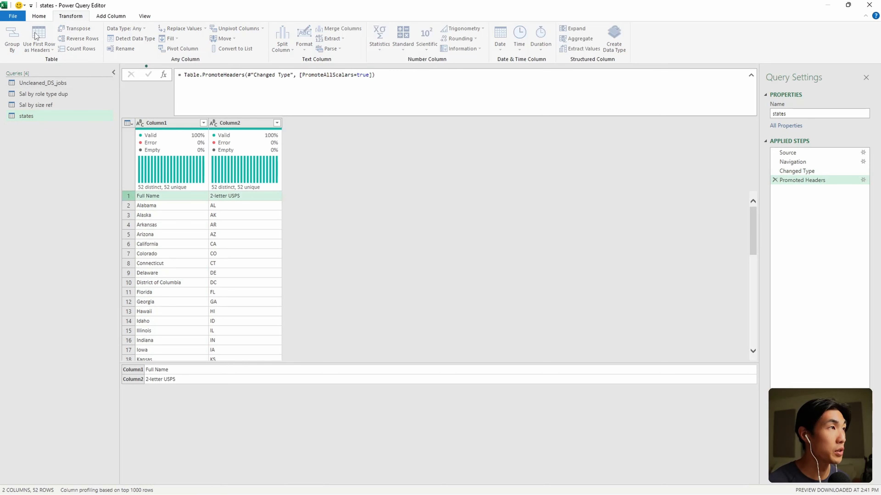
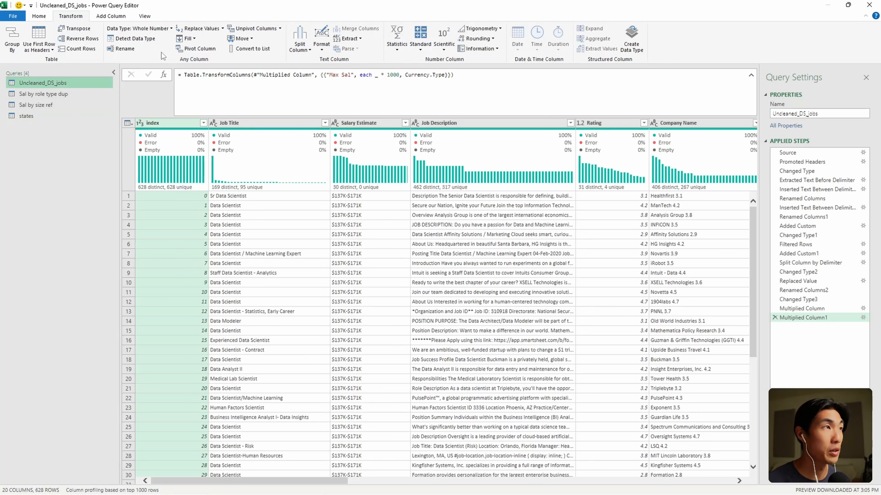
{"action": "left_click", "coordinate": [39, 17]}
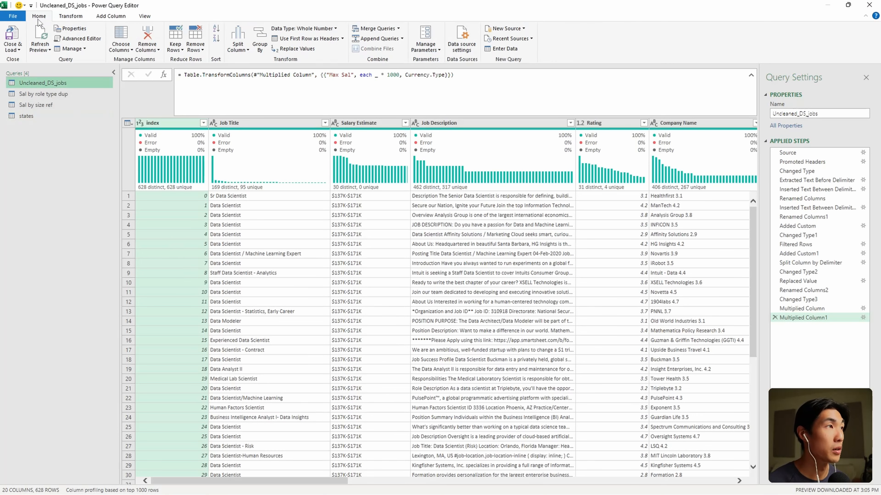
{"action": "left_click", "coordinate": [364, 30]}
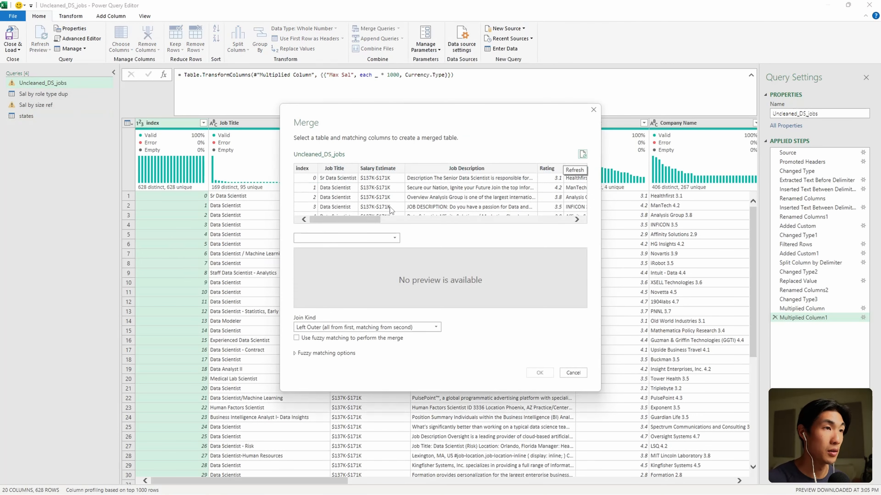
{"action": "left_click", "coordinate": [366, 237]}
{"action": "left_click", "coordinate": [321, 266]}
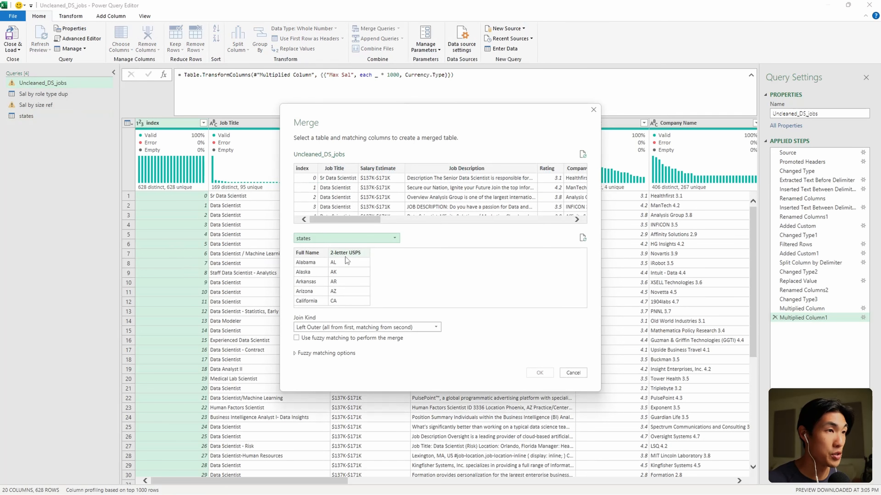
{"action": "left_click_drag", "start_coordinate": [343, 218], "coordinate": [589, 191]}
{"action": "left_click", "coordinate": [571, 168]}
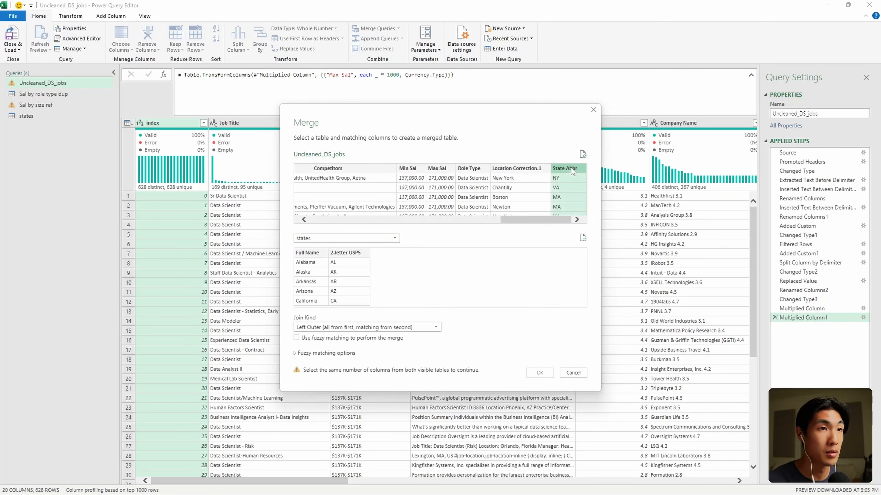
{"action": "left_click", "coordinate": [353, 260]}
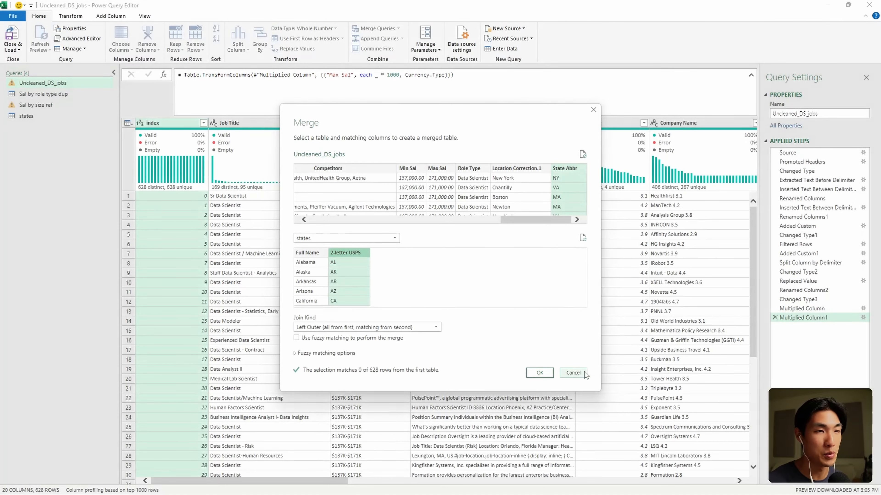
{"action": "left_click", "coordinate": [577, 374]}
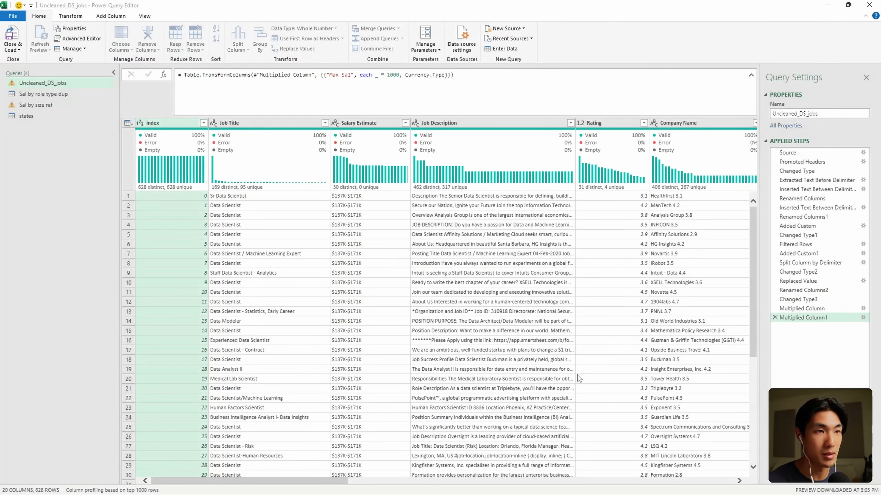
- Check the character length of the State Abbr values with a temporary text length column, and delete that column's applied step
{"action": "left_click_drag", "start_coordinate": [247, 481], "coordinate": [640, 468]}
{"action": "left_click", "coordinate": [706, 121]}
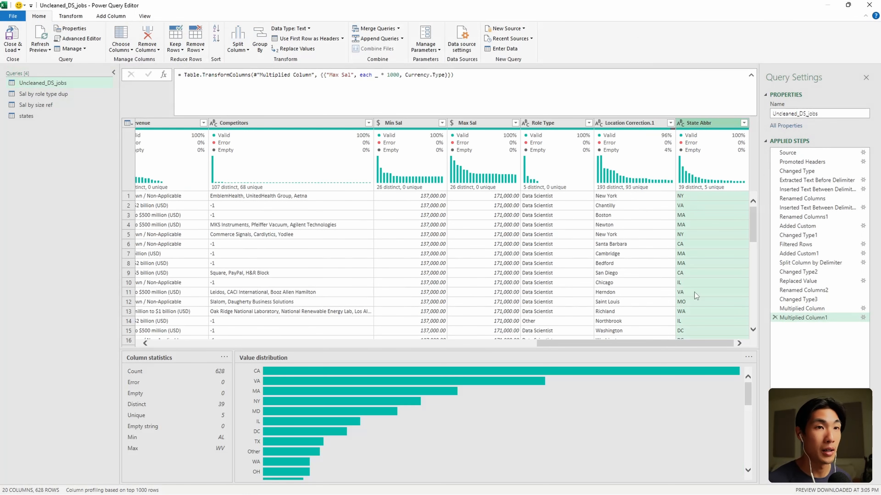
{"action": "left_click", "coordinate": [105, 17]}
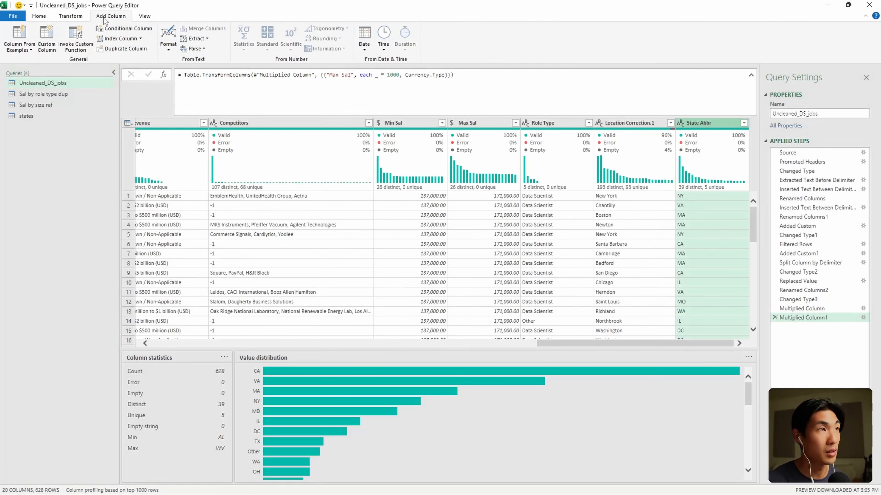
{"action": "left_click", "coordinate": [195, 38]}
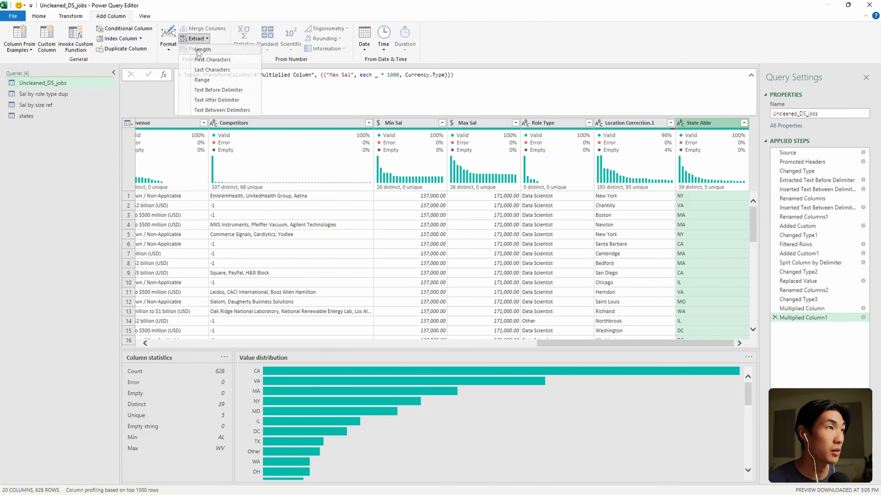
{"action": "left_click", "coordinate": [195, 50]}
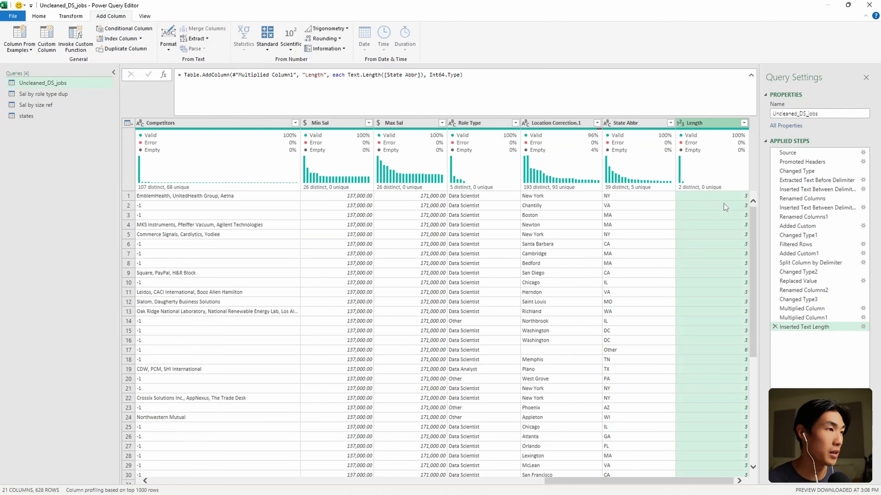
{"action": "left_click", "coordinate": [775, 327]}
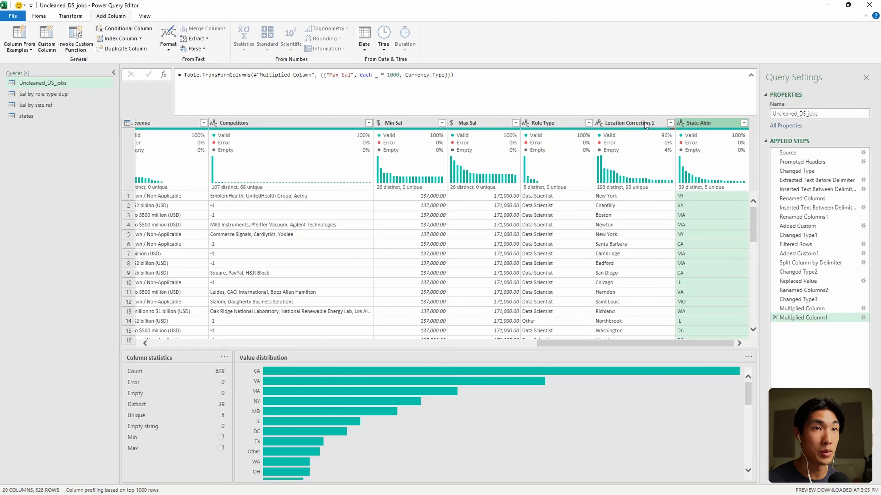
- Trim the surrounding whitespace from the State Abbr column in place
{"action": "left_click", "coordinate": [70, 16]}
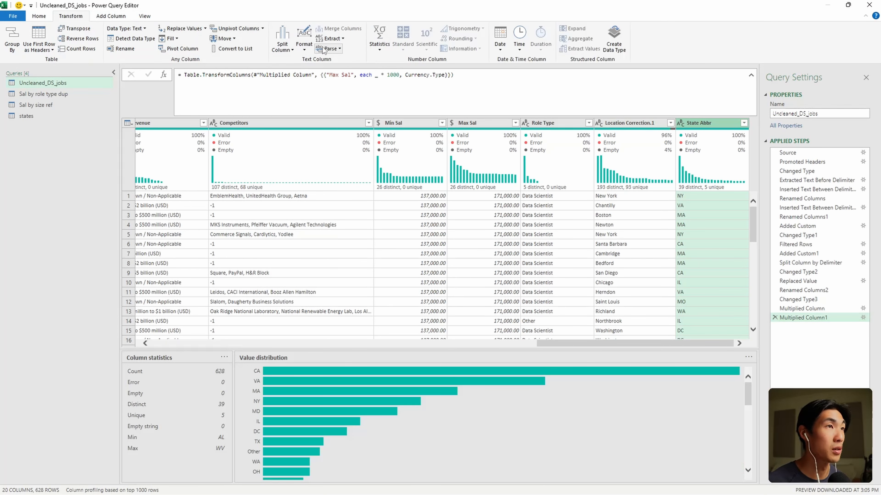
{"action": "left_click", "coordinate": [304, 38]}
{"action": "left_click", "coordinate": [326, 88]}
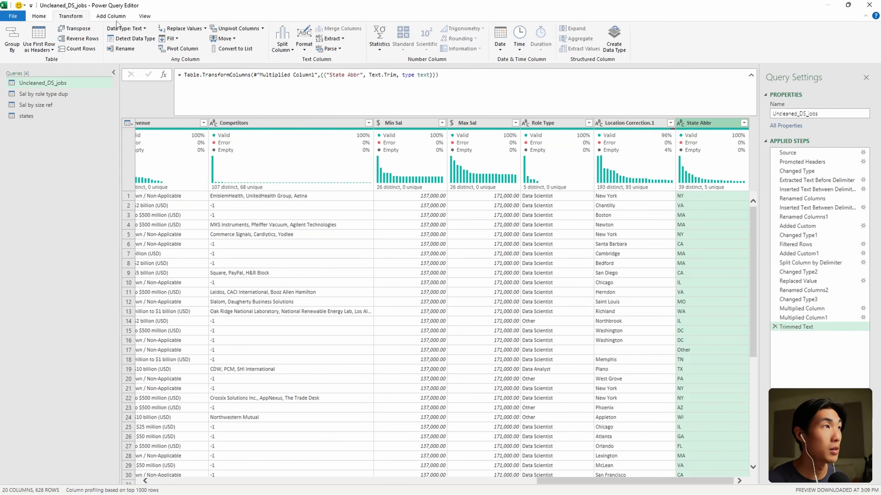
- Recheck the text length of the trimmed State Abbr values with an extra Length column, and remove its applied step
{"action": "left_click", "coordinate": [111, 16]}
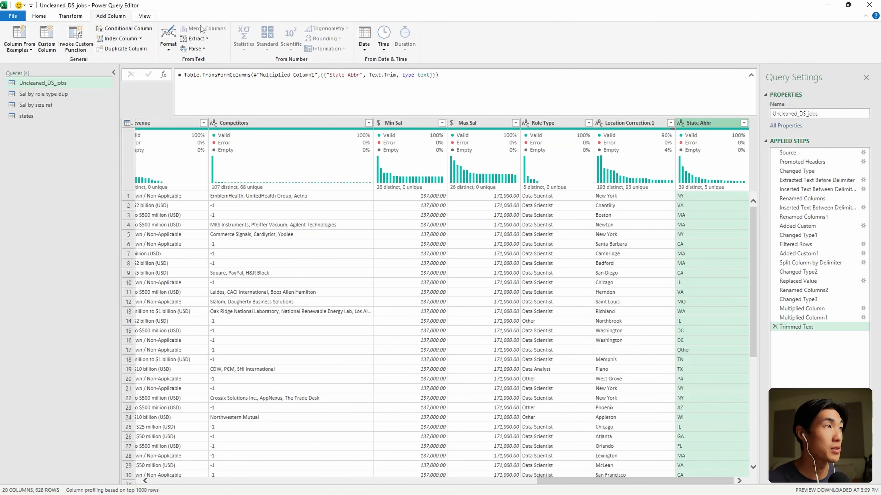
{"action": "left_click", "coordinate": [695, 123]}
{"action": "left_click", "coordinate": [196, 38]}
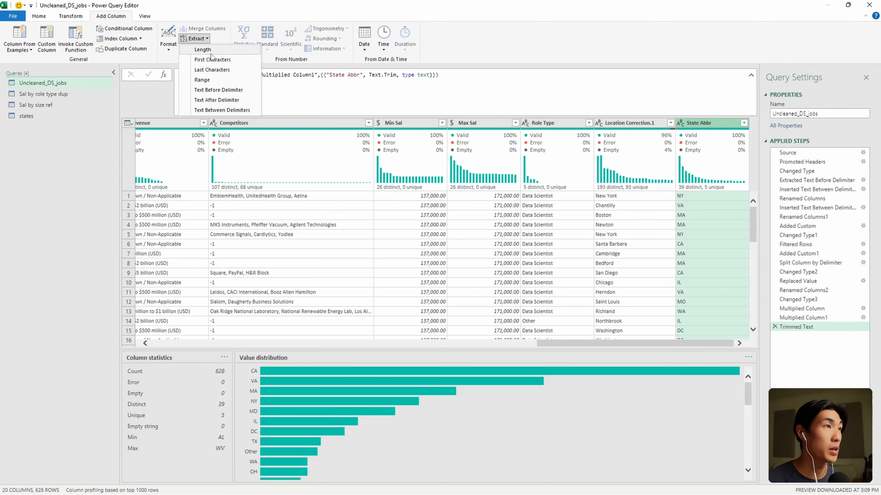
{"action": "left_click", "coordinate": [211, 52]}
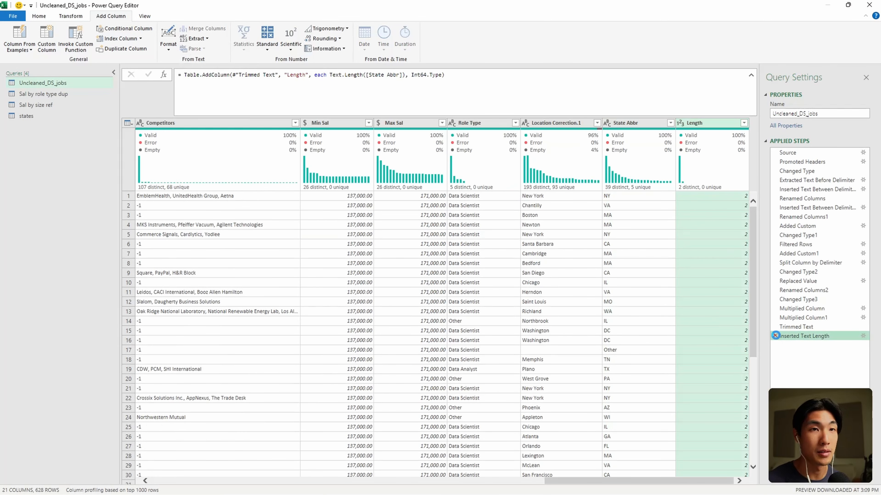
{"action": "left_click", "coordinate": [775, 336]}
- Merge Uncleaned_DS_jobs with the states query, matching State Abbr to 2-letter USPS with a Left Outer join
{"action": "left_click", "coordinate": [38, 16]}
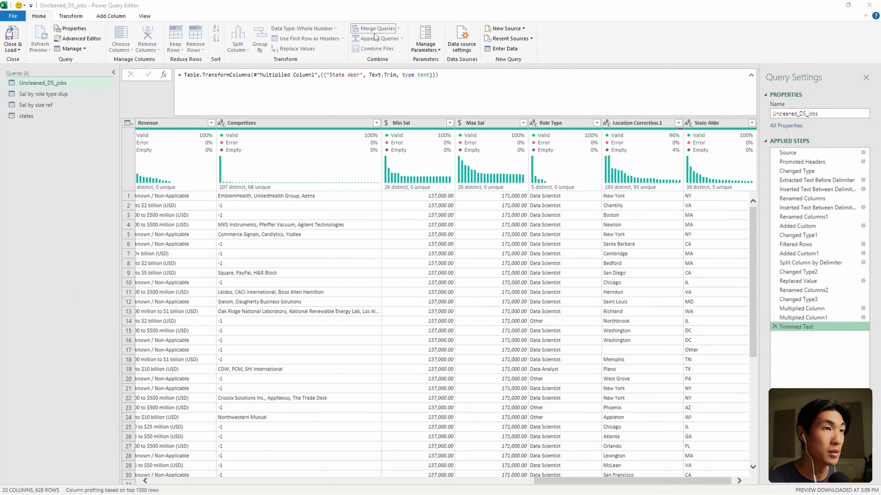
{"action": "left_click", "coordinate": [375, 30]}
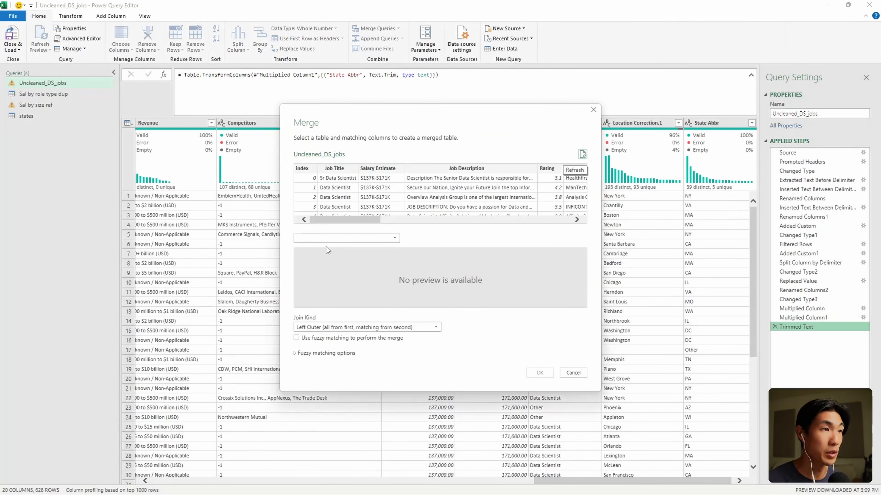
{"action": "left_click", "coordinate": [328, 238]}
{"action": "left_click", "coordinate": [319, 258]}
{"action": "left_click", "coordinate": [348, 252]}
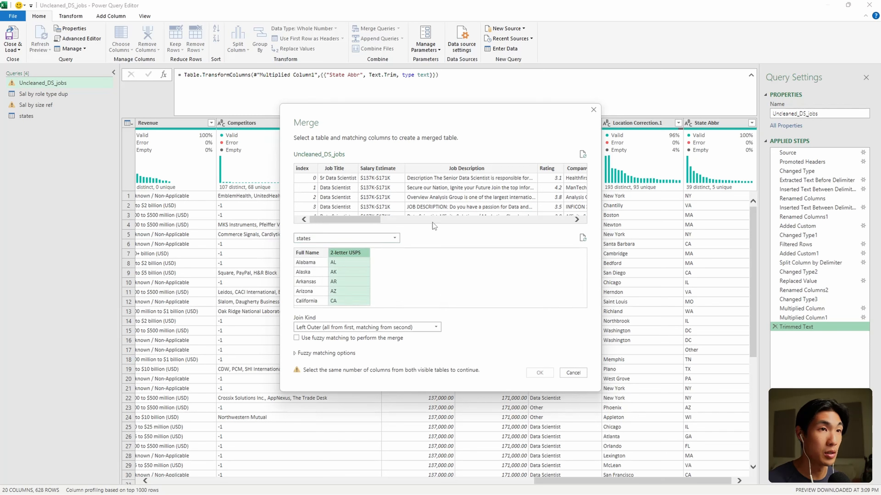
{"action": "left_click_drag", "start_coordinate": [371, 218], "coordinate": [594, 214]}
{"action": "left_click", "coordinate": [565, 168]}
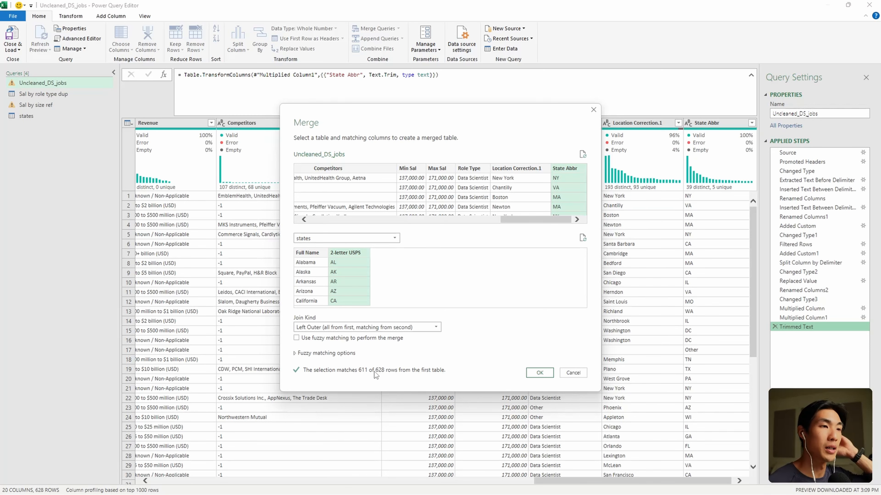
{"action": "left_click", "coordinate": [539, 372]}
{"action": "left_click", "coordinate": [687, 182]}
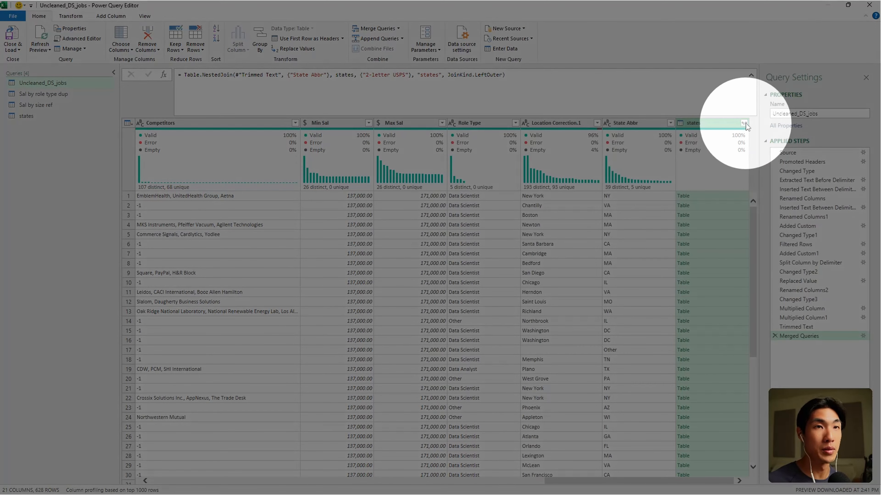
- Expand the merged states column to only the Full Name field, without the original column name as prefix
{"action": "left_click", "coordinate": [744, 123]}
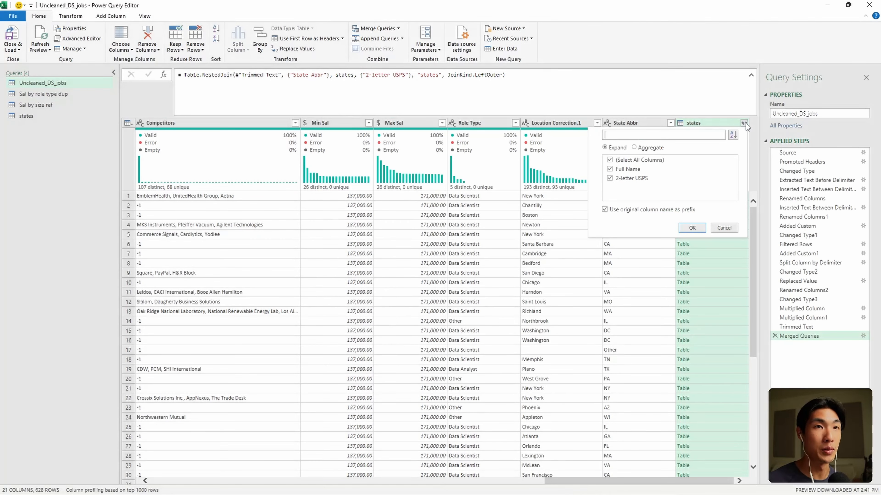
{"action": "left_click", "coordinate": [610, 178]}
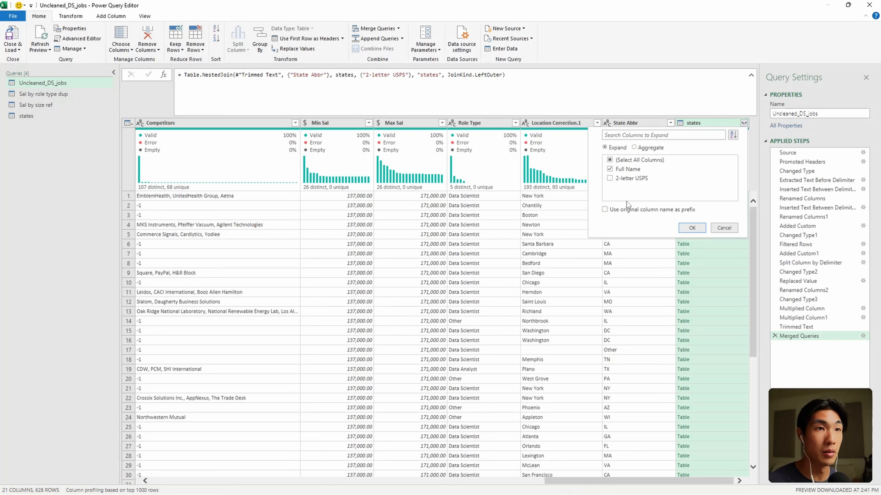
{"action": "left_click", "coordinate": [691, 228]}
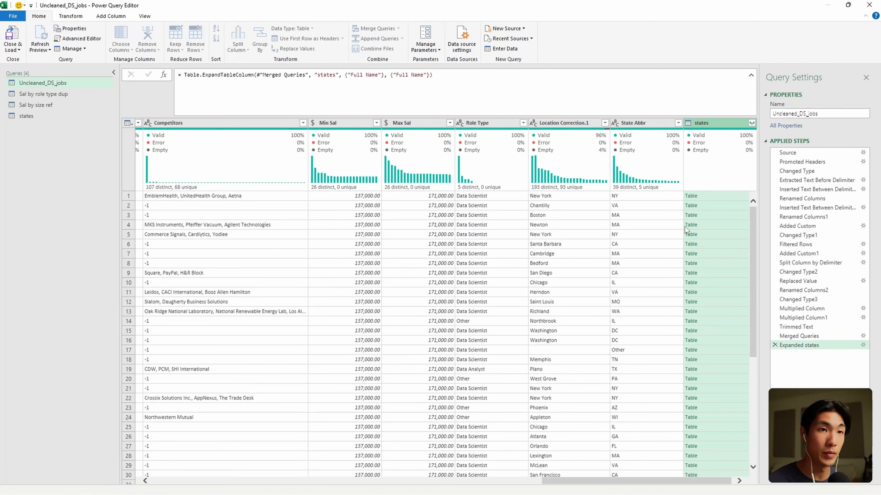
- Rename the expanded Full Name column to State Long Name
{"action": "right_click", "coordinate": [696, 120]}
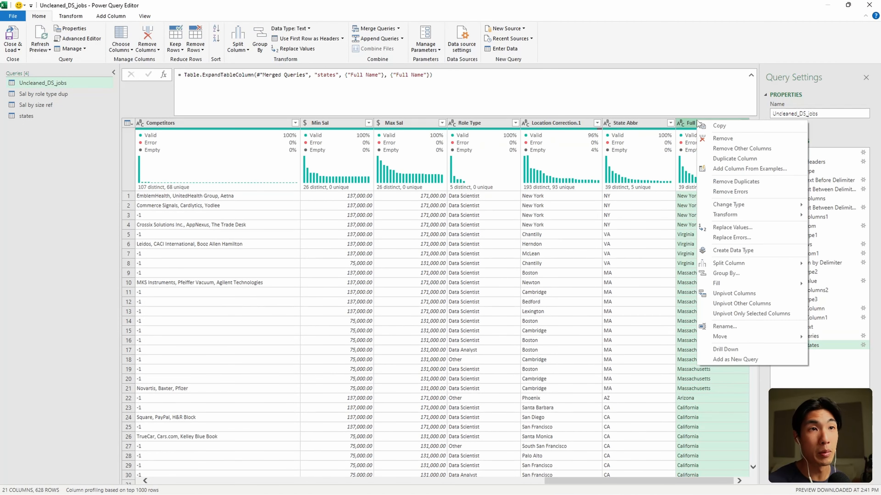
{"action": "left_click", "coordinate": [743, 329]}
{"action": "type", "text": "Sta"}
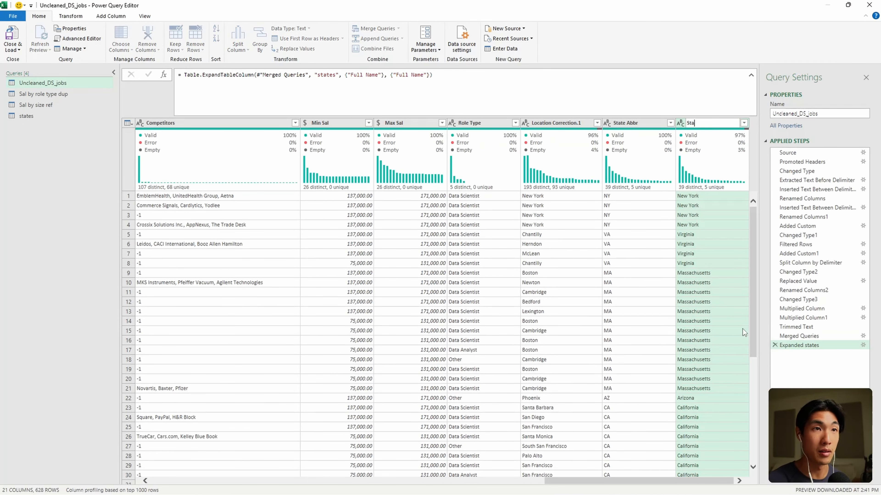
{"action": "type", "text": "te Long"}
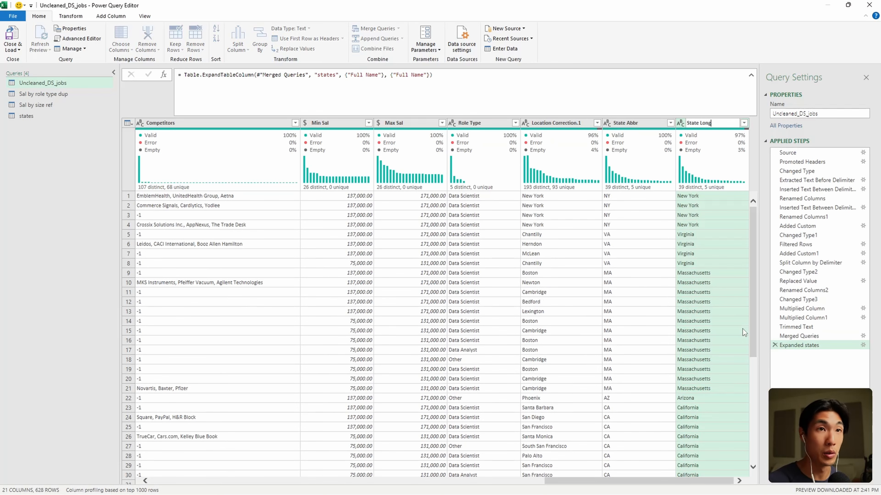
{"action": "type", "text": " Name"}
{"action": "key", "text": "Return"}
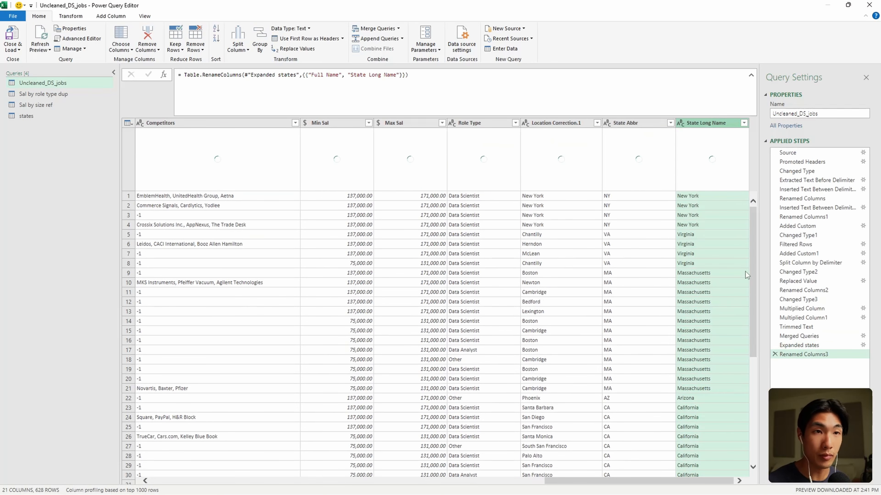
- Filter the null values out of the State Long Name column
{"action": "left_click_drag", "start_coordinate": [751, 262], "coordinate": [754, 186]}
{"action": "left_click", "coordinate": [745, 123]}
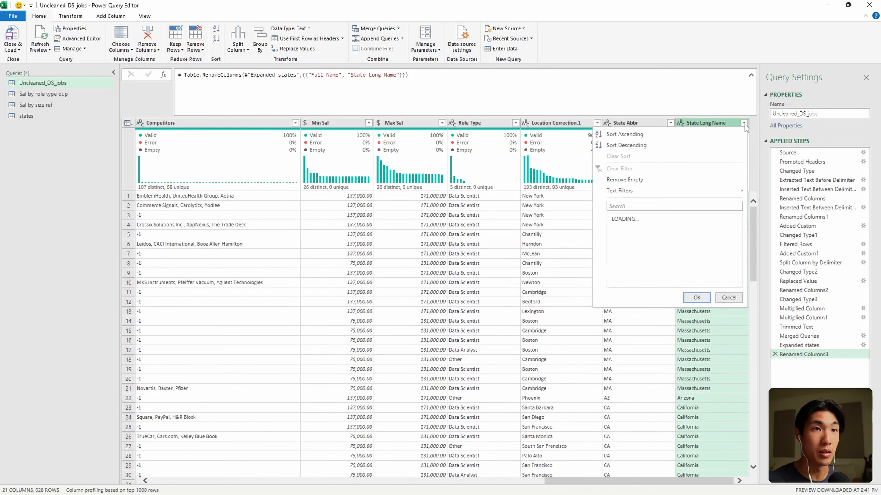
{"action": "left_click", "coordinate": [624, 228]}
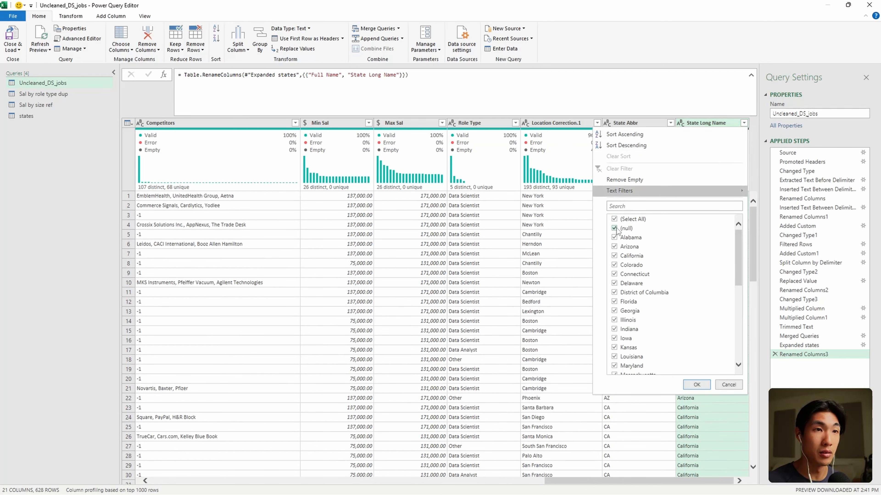
{"action": "left_click", "coordinate": [696, 384]}
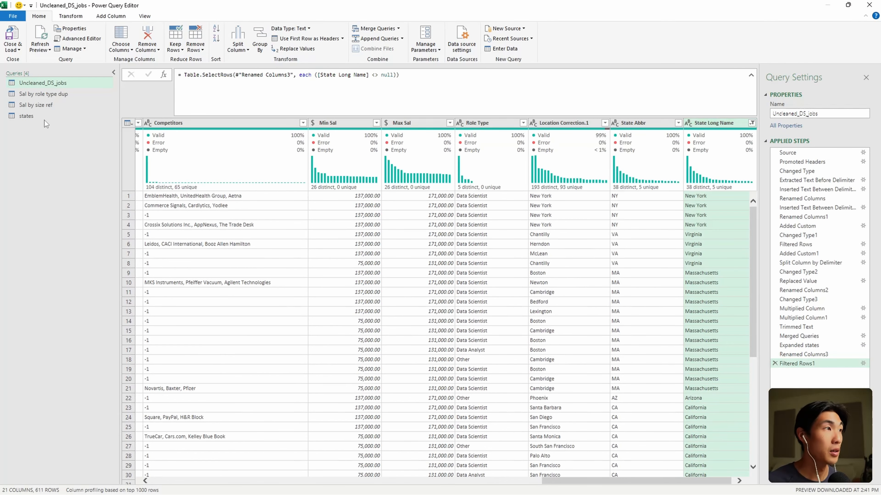
- Create a reference of the Uncleaned_DS_jobs query and rename it Sal by state ref
{"action": "right_click", "coordinate": [53, 84]}
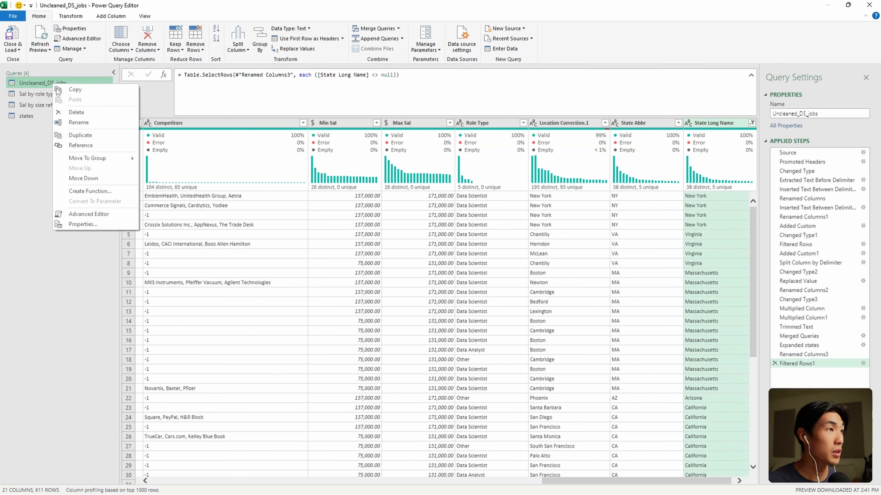
{"action": "left_click", "coordinate": [86, 148]}
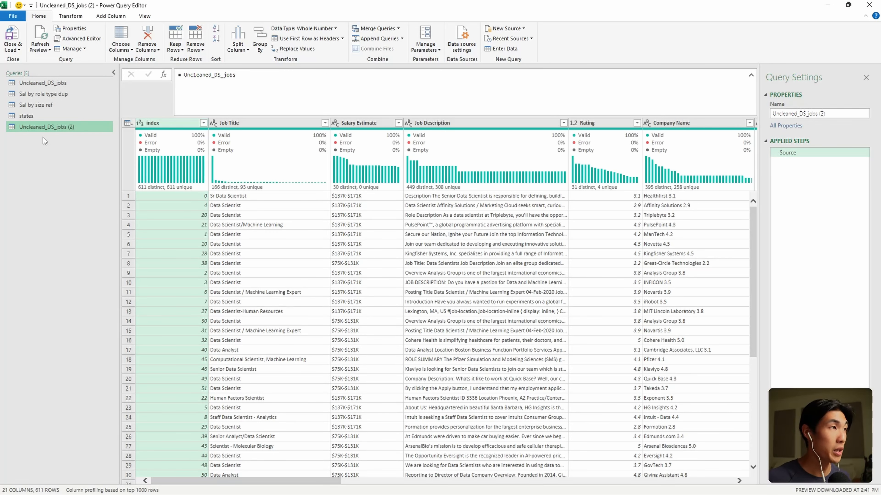
{"action": "right_click", "coordinate": [42, 129]}
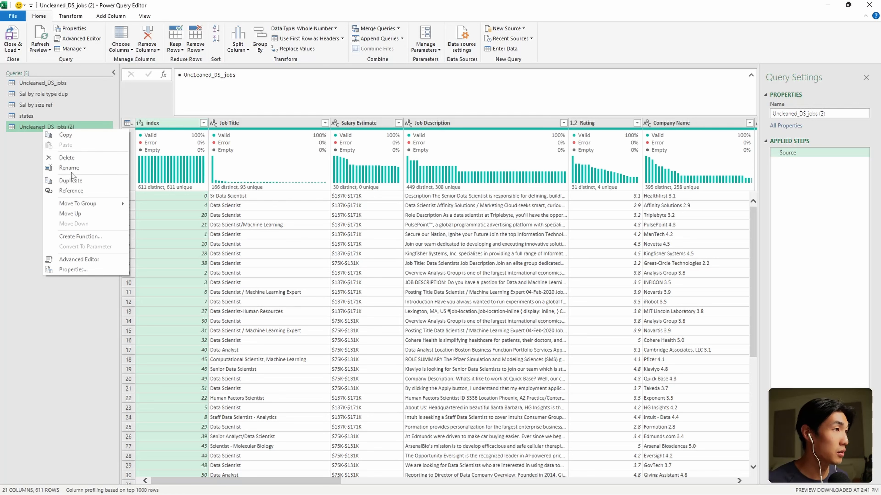
{"action": "left_click", "coordinate": [71, 171]}
{"action": "type", "text": "Sal "}
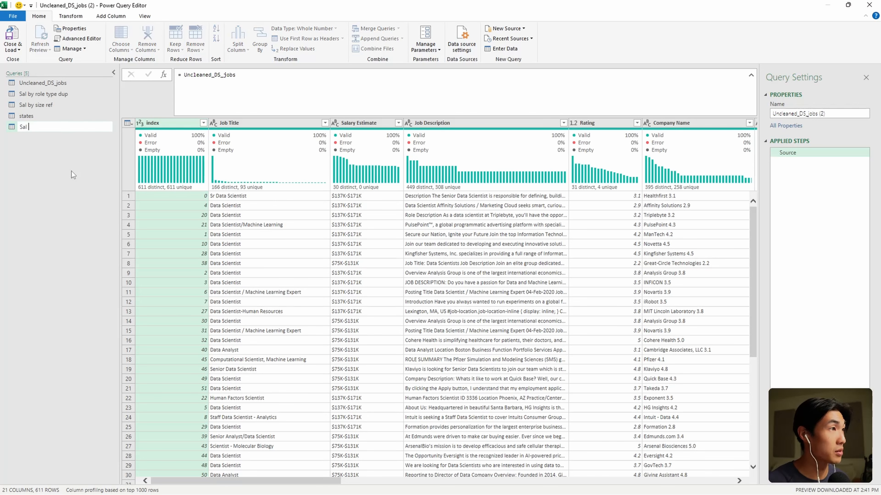
{"action": "type", "text": "by state ref"}
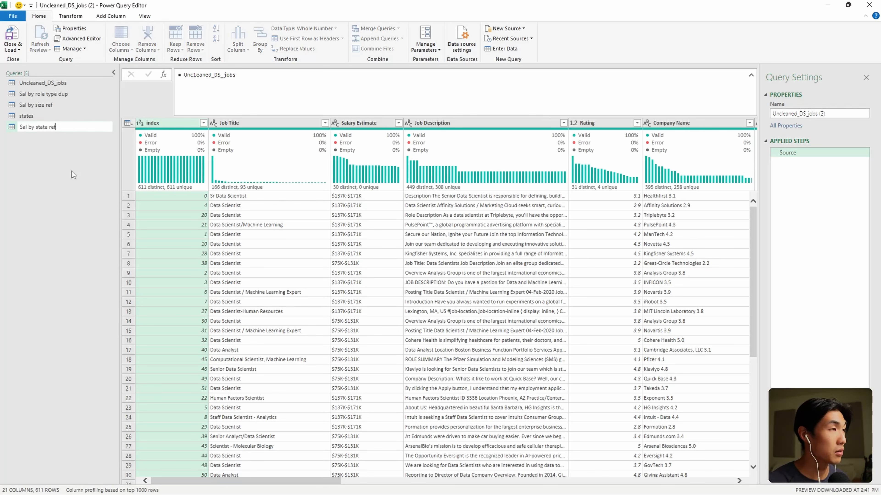
{"action": "key", "text": "Return"}
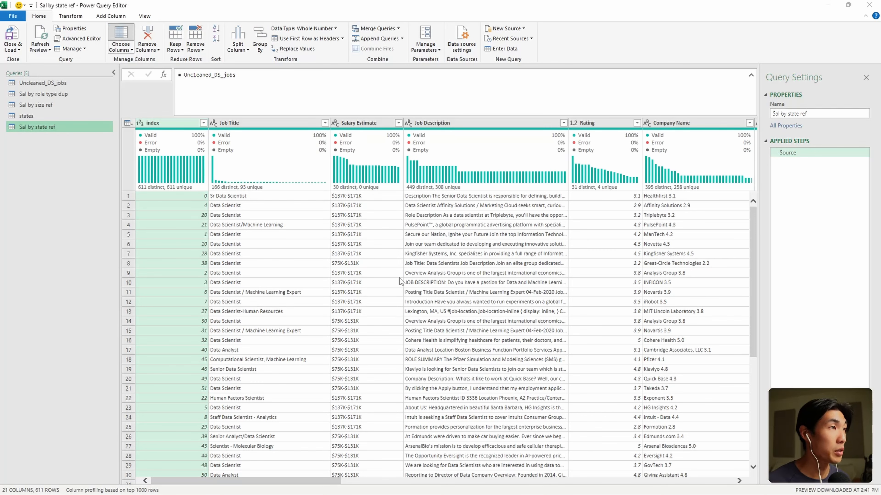
- Keep only the Min Sal, Max Sal and State Long Name columns in the Sal by state ref query
{"action": "left_click", "coordinate": [382, 167]}
{"action": "scroll", "coordinate": [502, 214], "scroll_direction": "down", "scroll_amount": 2}
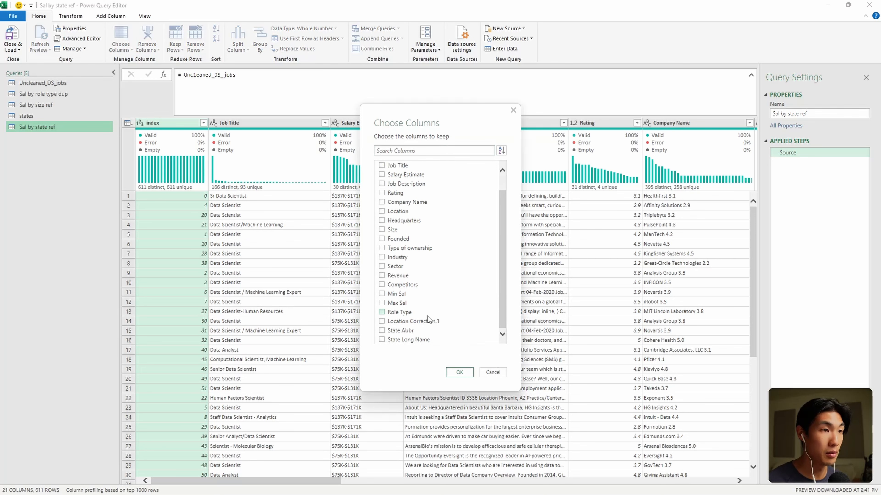
{"action": "left_click", "coordinate": [382, 341]}
{"action": "left_click", "coordinate": [381, 304]}
{"action": "left_click", "coordinate": [382, 294]}
{"action": "left_click", "coordinate": [457, 372]}
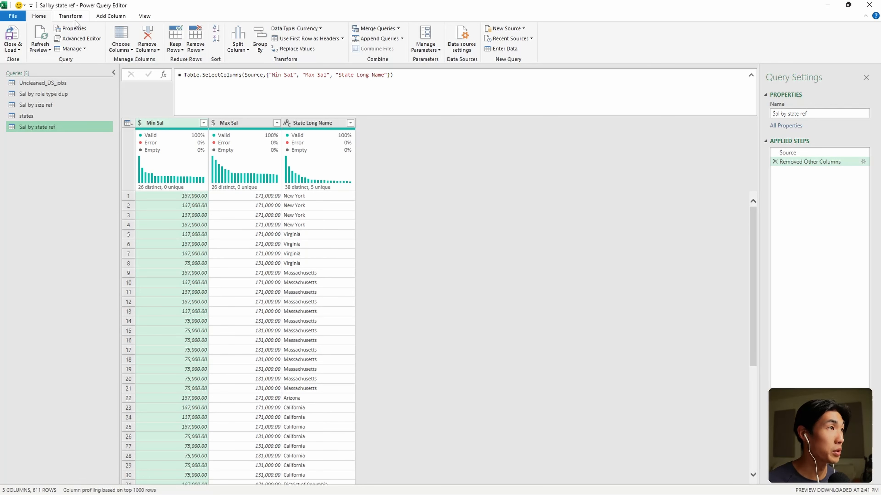
- Set up an advanced Group By on the State Long Name column, keeping the row count
{"action": "left_click", "coordinate": [71, 17]}
{"action": "left_click", "coordinate": [12, 38]}
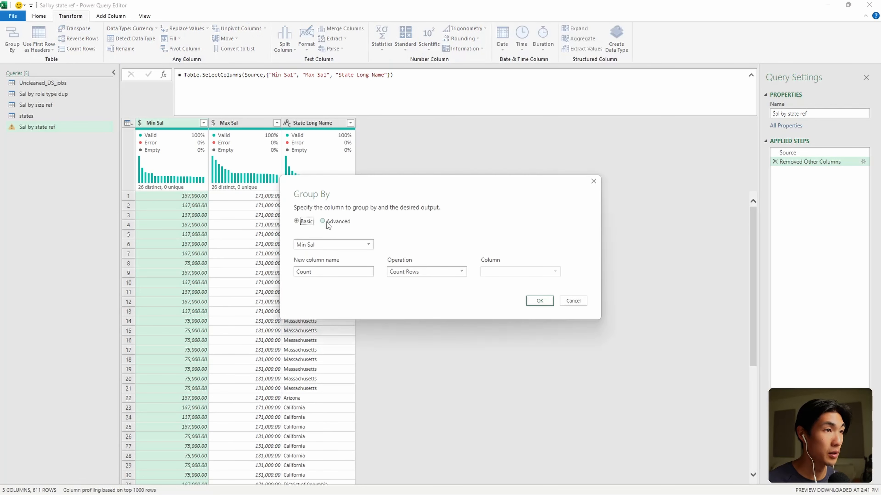
{"action": "left_click", "coordinate": [326, 221]}
{"action": "left_click", "coordinate": [327, 245]}
{"action": "left_click", "coordinate": [322, 276]}
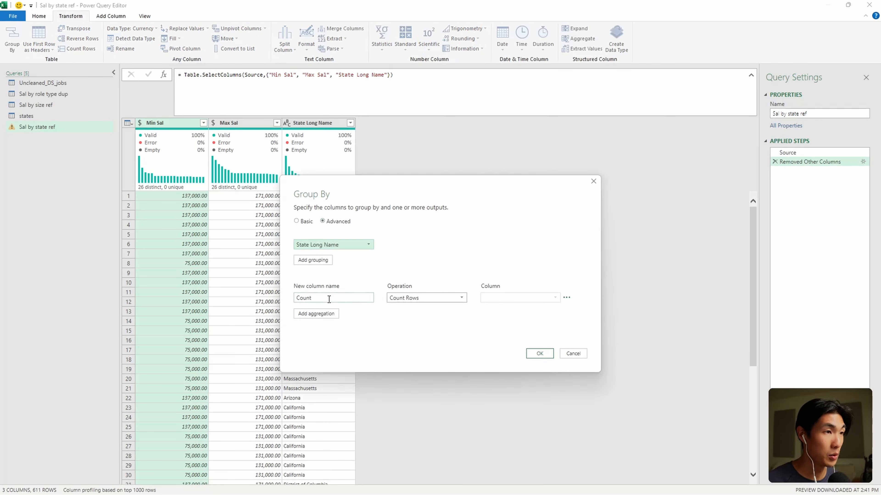
- Add two Average aggregations to the grouping, one on Min Sal and one on Max Sal
{"action": "left_click", "coordinate": [316, 313]}
{"action": "left_click", "coordinate": [404, 313]}
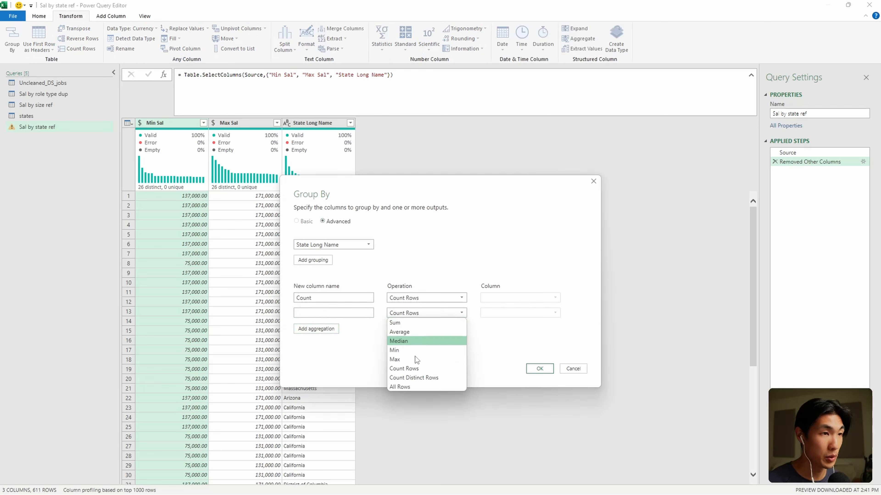
{"action": "left_click", "coordinate": [407, 332]}
{"action": "left_click", "coordinate": [510, 316]}
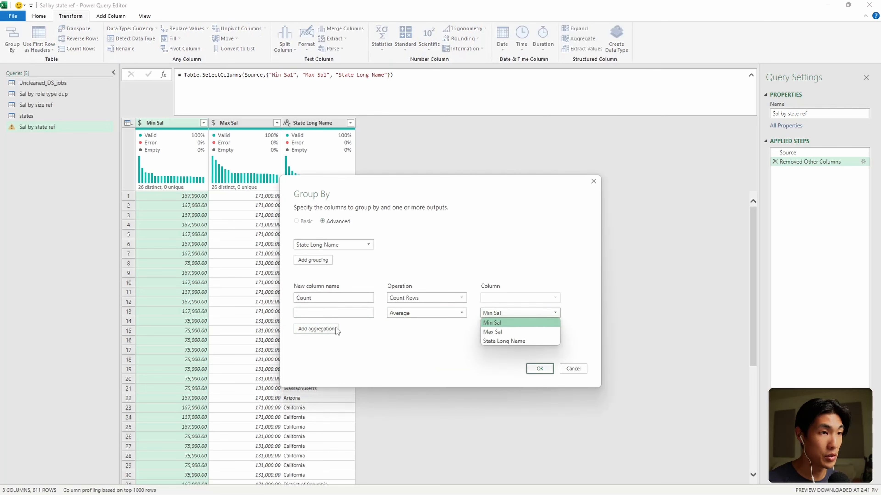
{"action": "left_click", "coordinate": [315, 329]}
{"action": "left_click", "coordinate": [427, 329]}
{"action": "left_click", "coordinate": [404, 346]}
{"action": "left_click", "coordinate": [513, 328]}
{"action": "left_click", "coordinate": [502, 346]}
- Name the two average columns avg min sal and avg max sal, and apply the grouping
{"action": "left_click", "coordinate": [323, 313]}
{"action": "type", "text": "avg mn "}
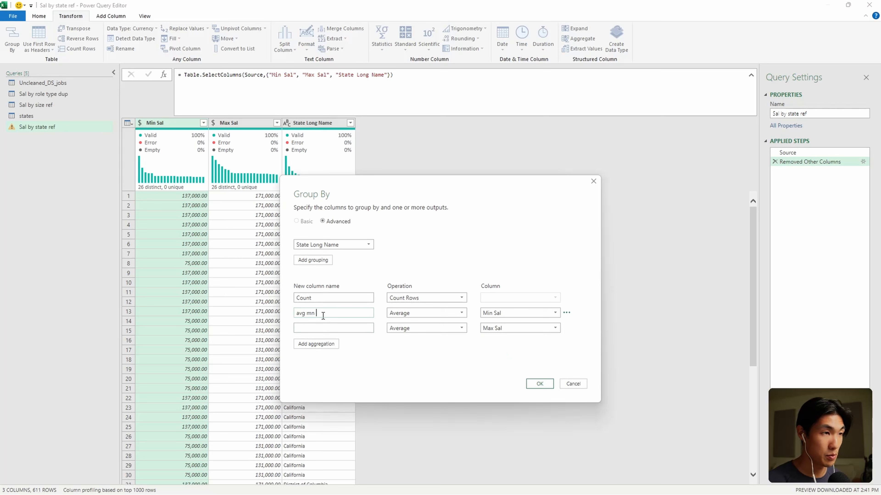
{"action": "key", "text": "BackSpace"}
{"action": "key", "text": "BackSpace"}
{"action": "type", "text": "in sal"}
{"action": "left_click", "coordinate": [325, 328]}
{"action": "type", "text": "avg max s"}
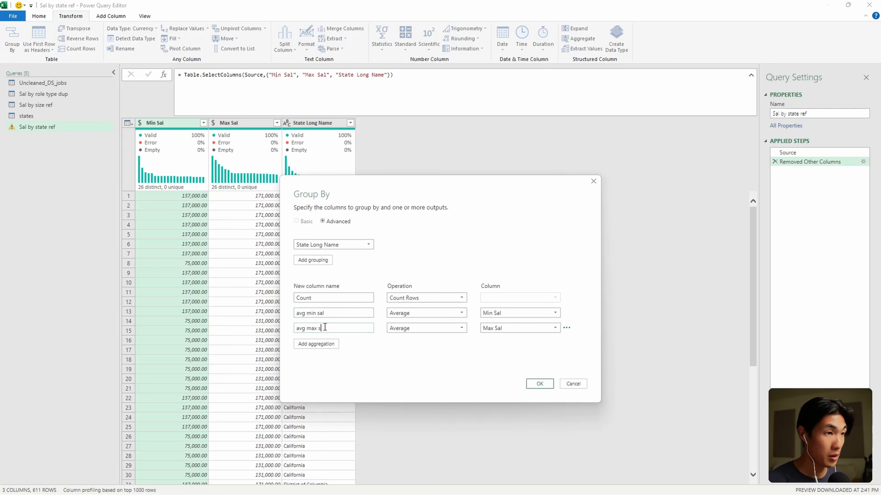
{"action": "left_click", "coordinate": [537, 383]}
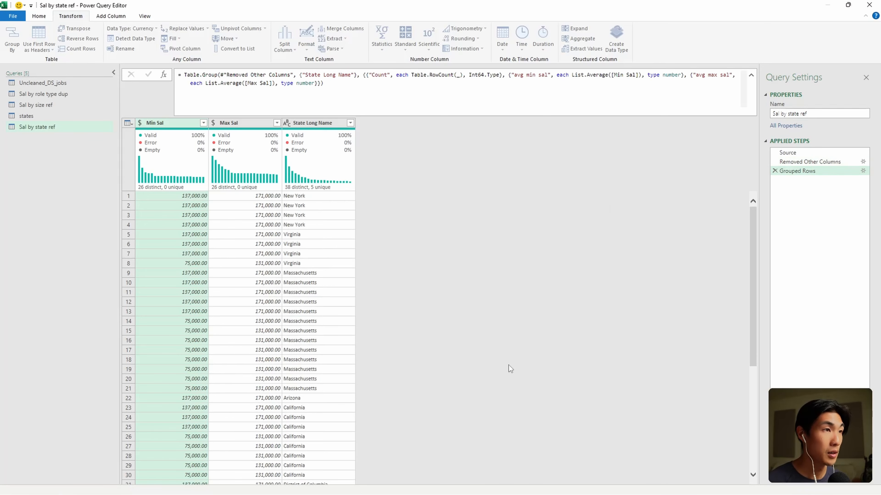
- Sort the grouped rows by avg max sal in descending order and change that column's type to Currency
{"action": "left_click", "coordinate": [423, 123]}
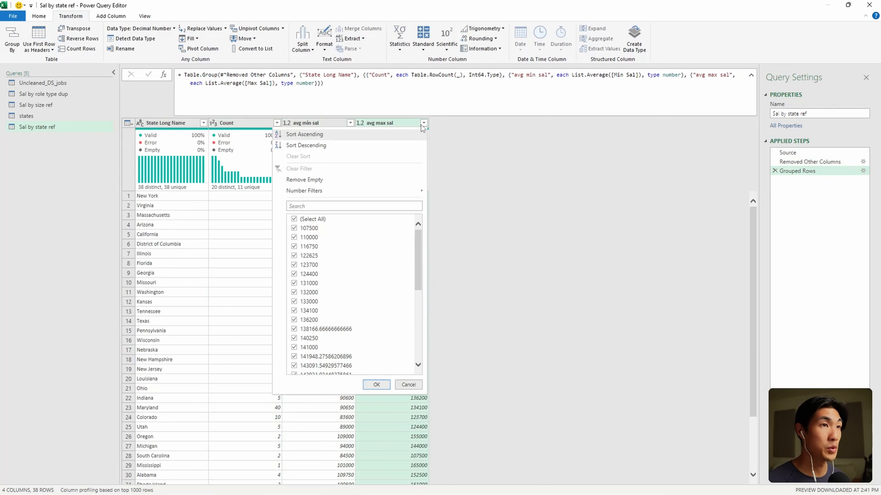
{"action": "left_click", "coordinate": [330, 146]}
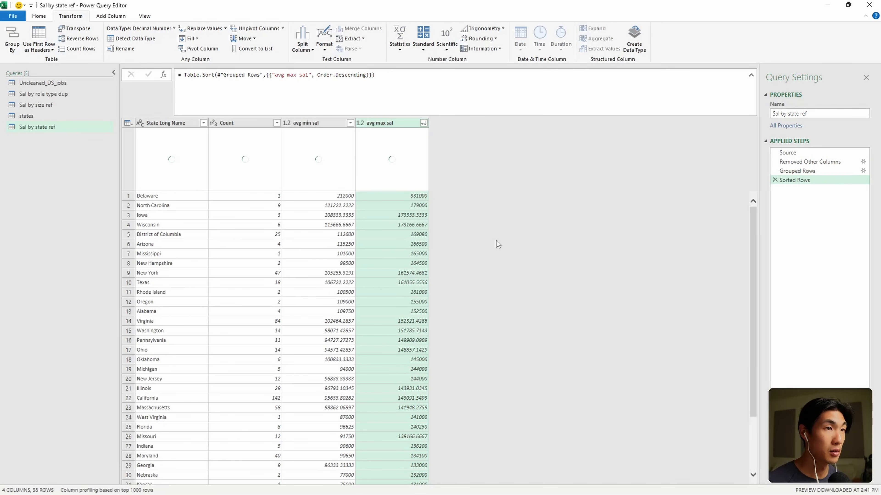
{"action": "right_click", "coordinate": [392, 123]}
{"action": "mouse_move", "coordinate": [449, 207]}
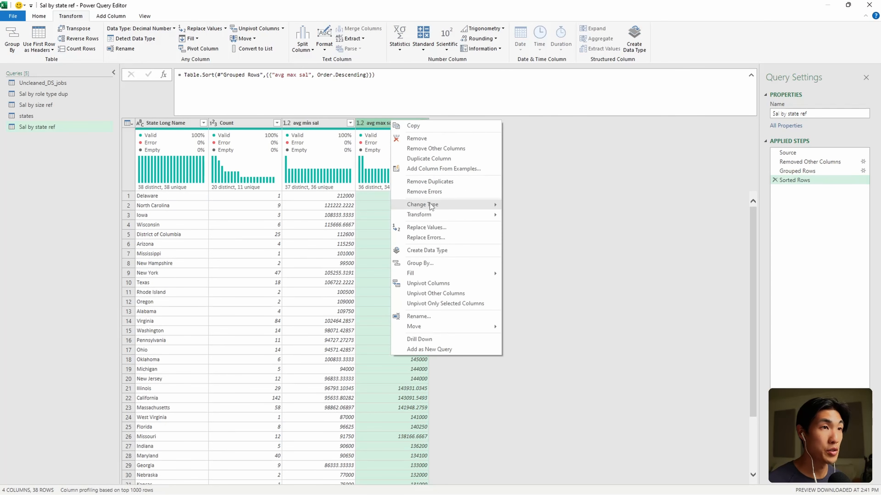
{"action": "left_click", "coordinate": [529, 215]}
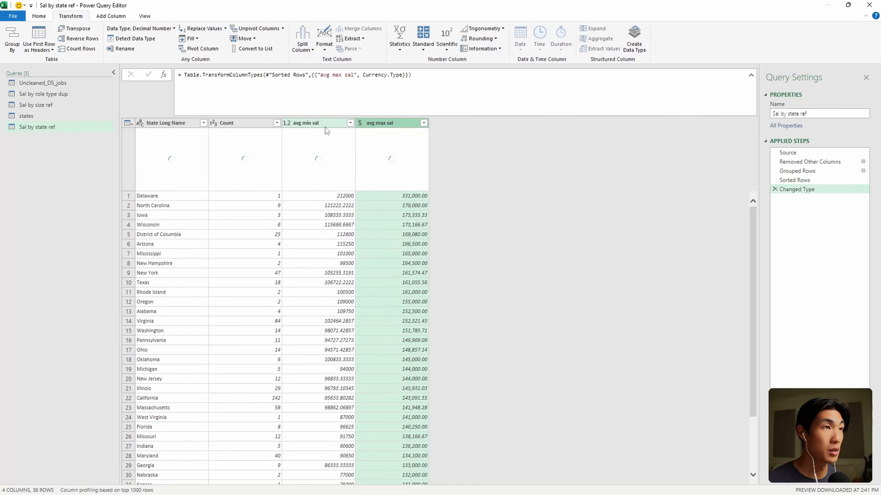
- Change the data type of the avg min sal column to Currency
{"action": "left_click", "coordinate": [325, 128]}
{"action": "right_click", "coordinate": [325, 126]}
{"action": "mouse_move", "coordinate": [387, 210]}
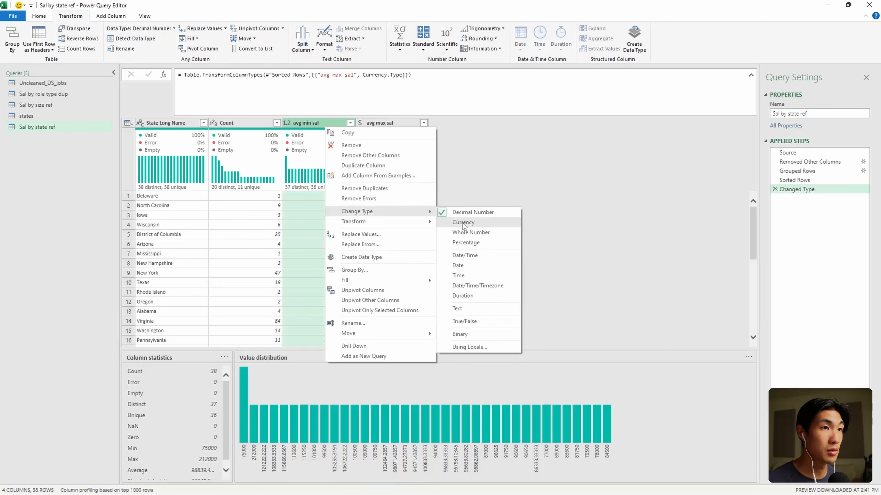
{"action": "left_click", "coordinate": [462, 223]}
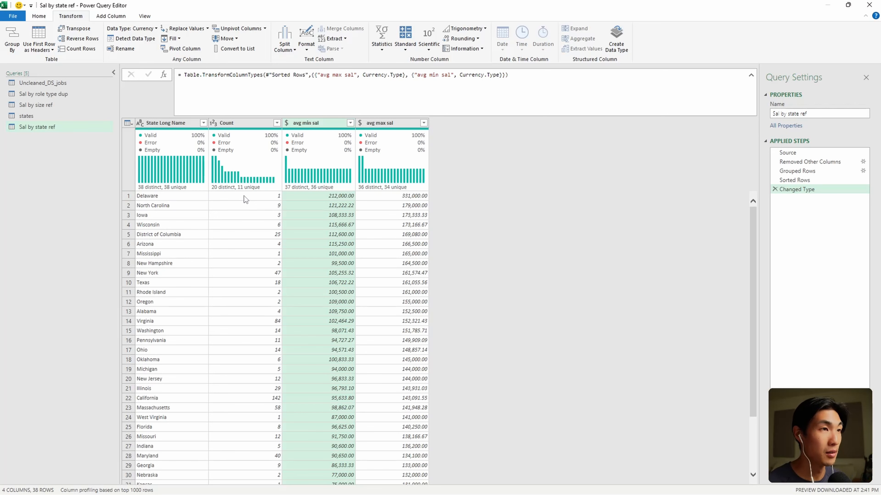
- Examine the job counts and average minimum and maximum salaries across the states in the sorted summary
{"action": "left_click", "coordinate": [236, 203]}
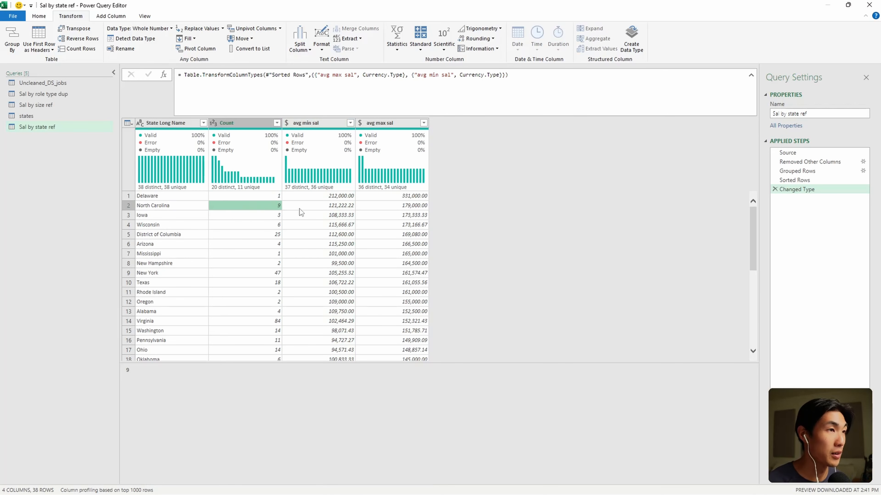
{"action": "left_click", "coordinate": [407, 206]}
{"action": "left_click", "coordinate": [170, 216]}
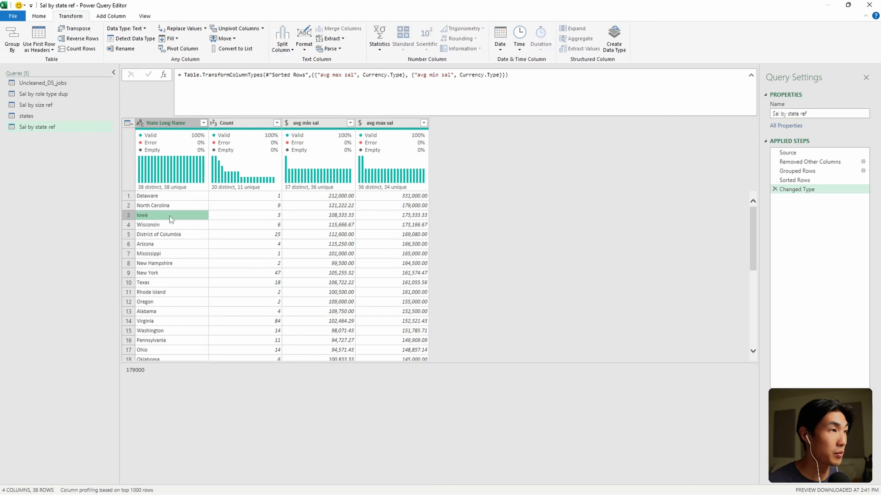
{"action": "left_click", "coordinate": [274, 217]}
{"action": "left_click", "coordinate": [166, 235]}
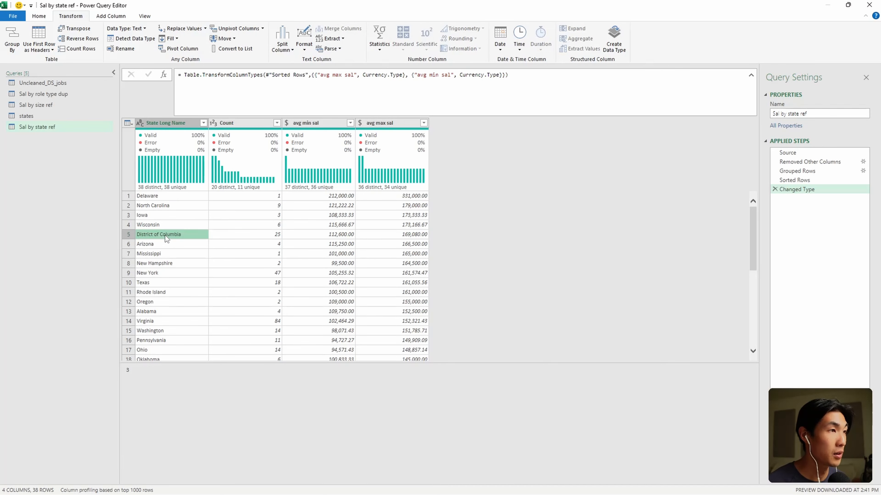
{"action": "scroll", "coordinate": [339, 270], "scroll_direction": "down", "scroll_amount": 6}
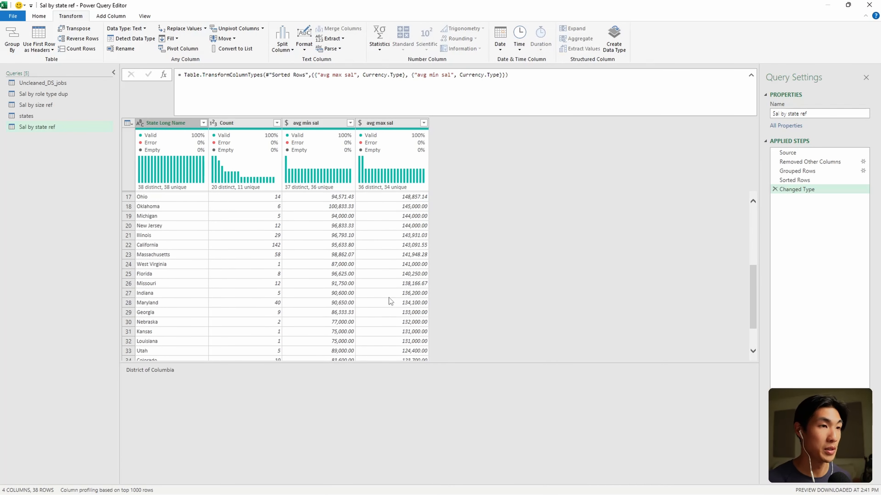
{"action": "scroll", "coordinate": [391, 300], "scroll_direction": "up", "scroll_amount": 6}
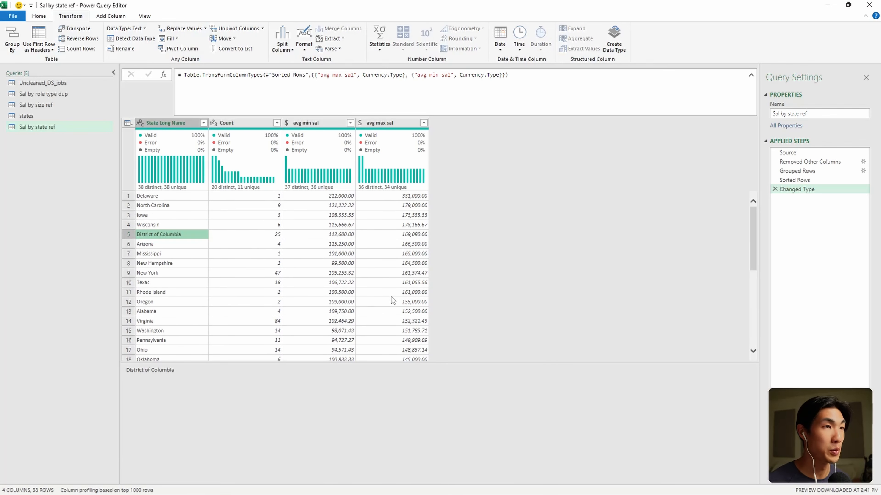
{"action": "left_click", "coordinate": [131, 197]}
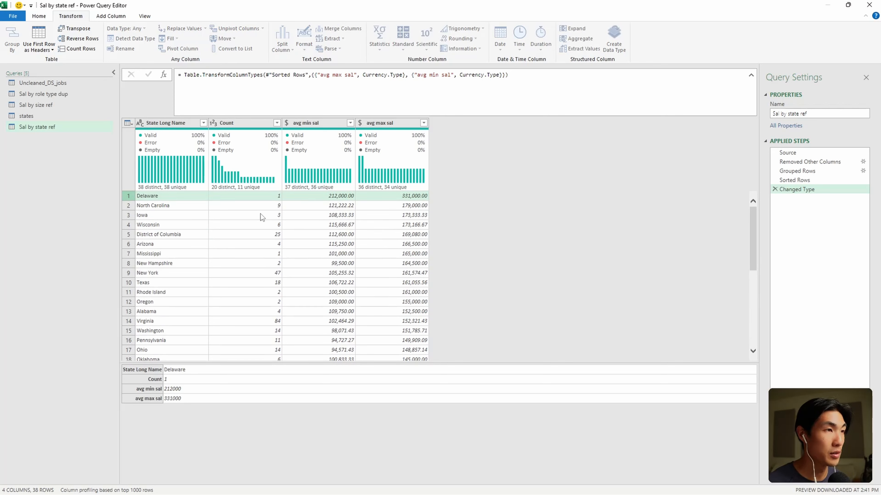
{"action": "left_click", "coordinate": [159, 206]}
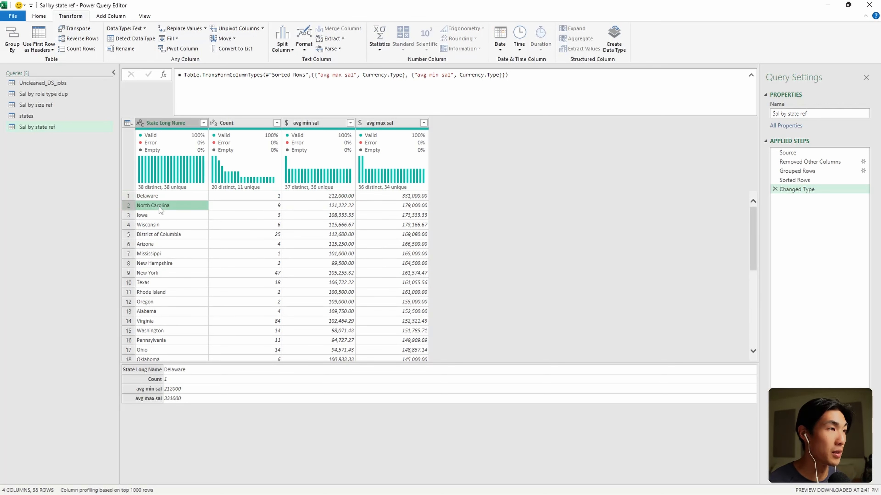
{"action": "left_click", "coordinate": [164, 264]}
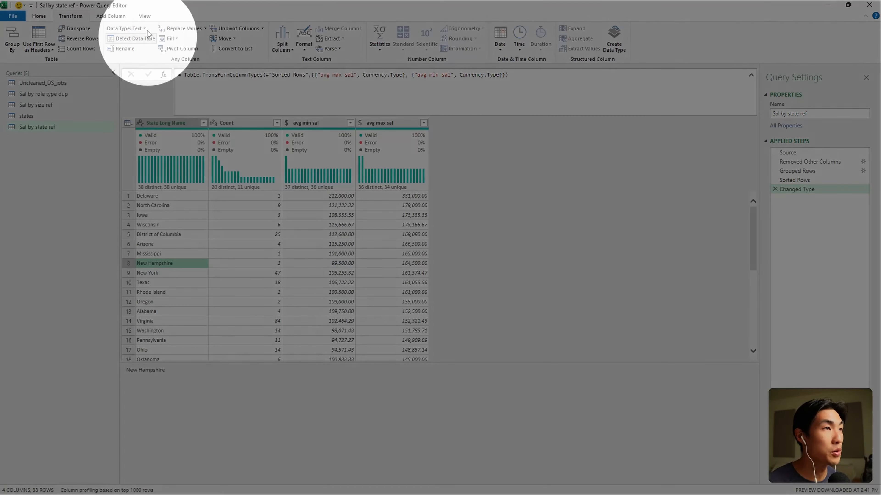
- Review the Query Dependencies diagram to see how the source files and queries are linked, then close it
{"action": "left_click", "coordinate": [145, 18]}
{"action": "left_click", "coordinate": [318, 43]}
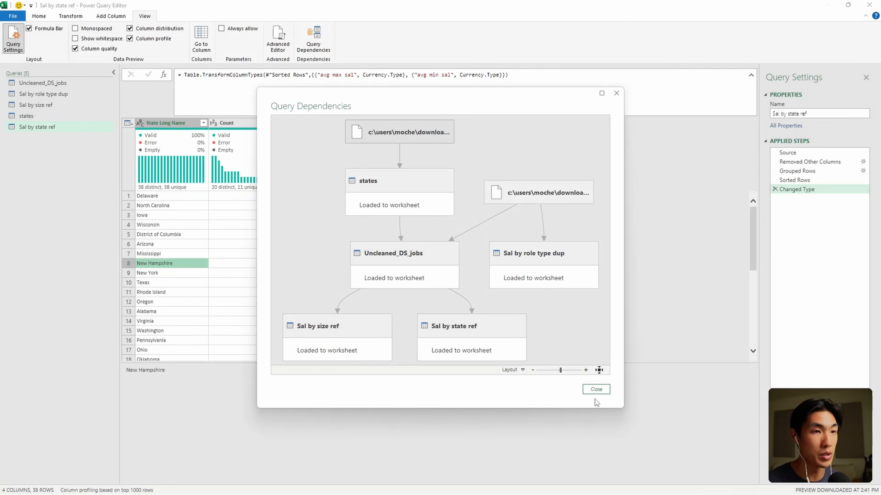
{"action": "left_click", "coordinate": [596, 389]}
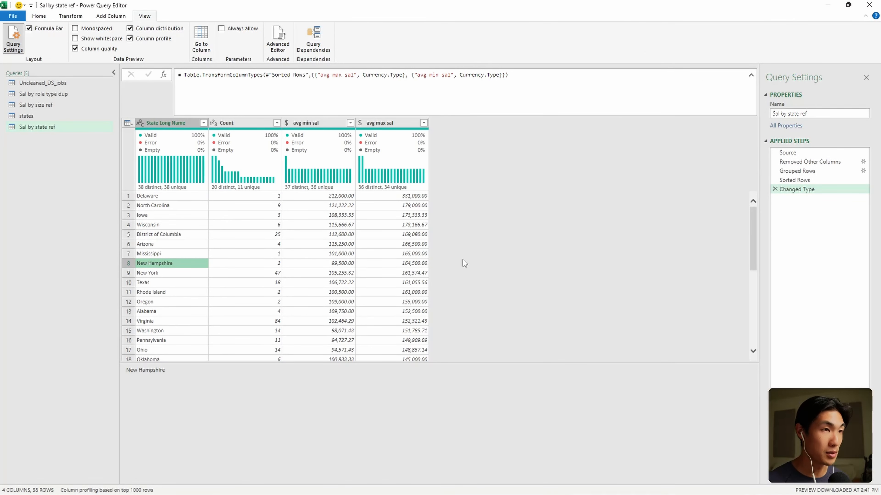
- Duplicate the Uncleaned_DS_jobs query and rename the copy as Sal by size role type dup
{"action": "left_click", "coordinate": [77, 86]}
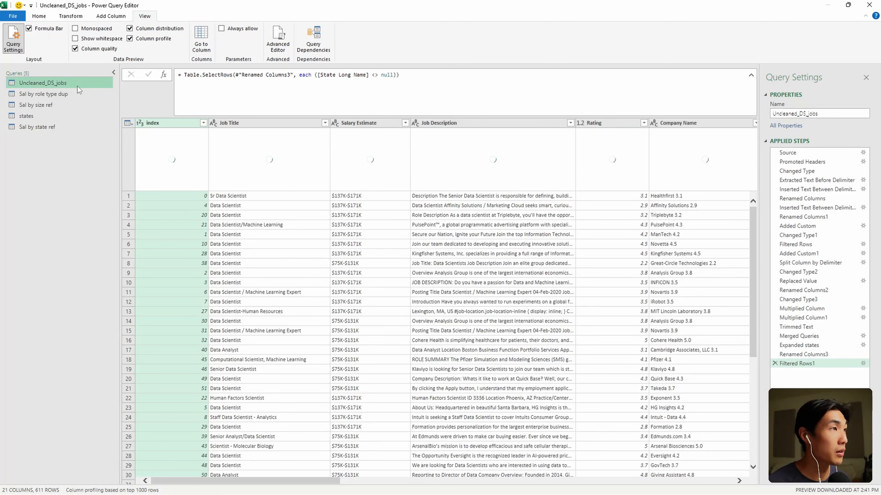
{"action": "right_click", "coordinate": [77, 86]}
{"action": "left_click", "coordinate": [112, 136]}
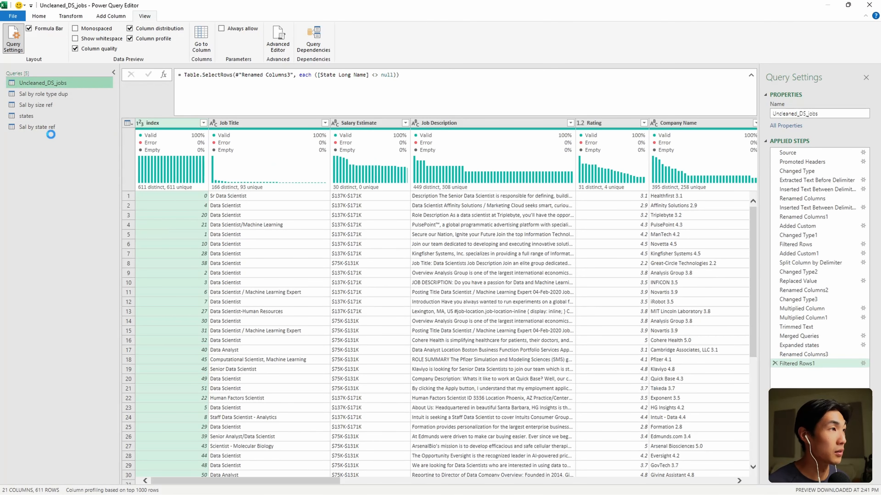
{"action": "right_click", "coordinate": [43, 138]}
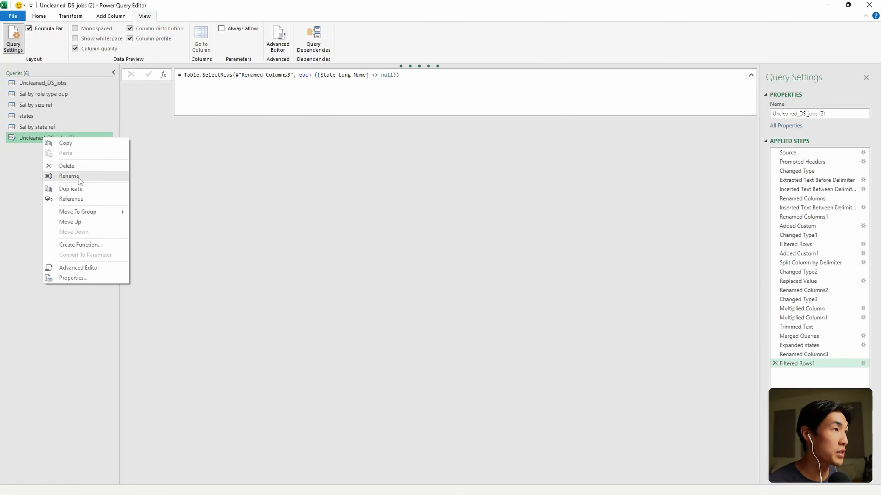
{"action": "left_click", "coordinate": [78, 177]}
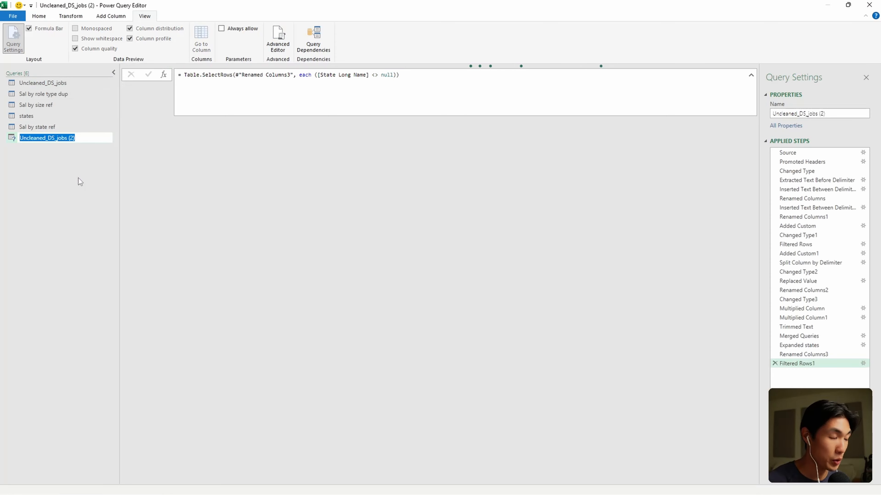
{"action": "type", "text": "Sal by size"}
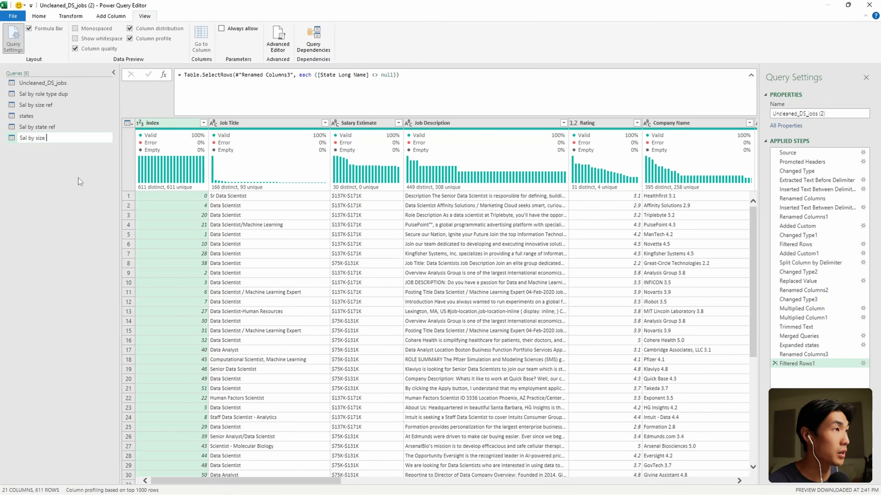
{"action": "type", "text": " role ty"}
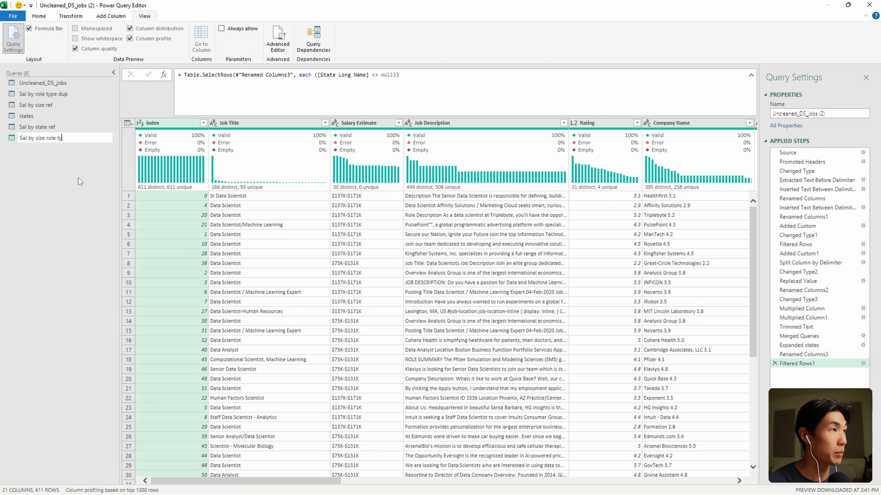
{"action": "type", "text": "pe dup"}
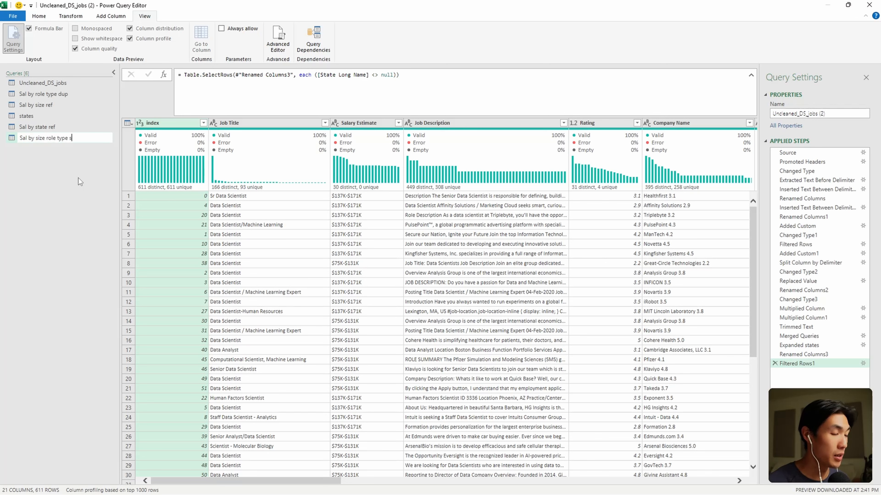
{"action": "key", "text": "Return"}
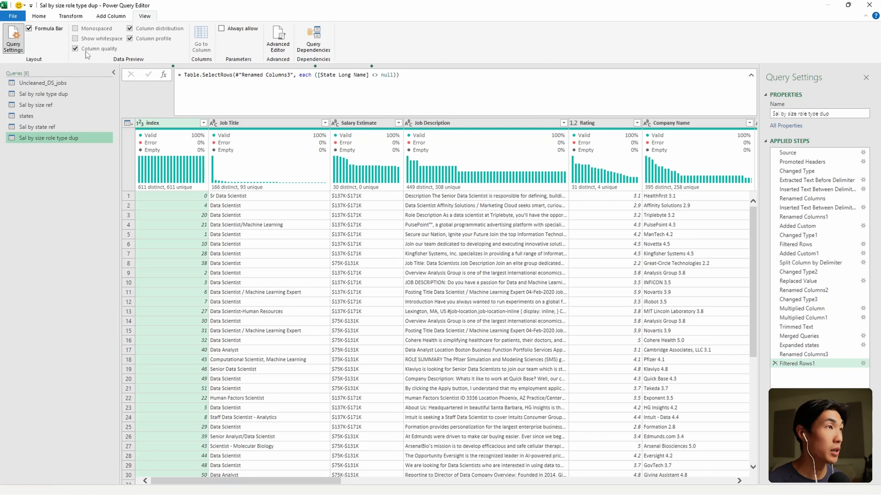
- Keep only the Size, Min Sal, Max Sal and Role Type columns in the duplicated query
{"action": "left_click", "coordinate": [41, 17]}
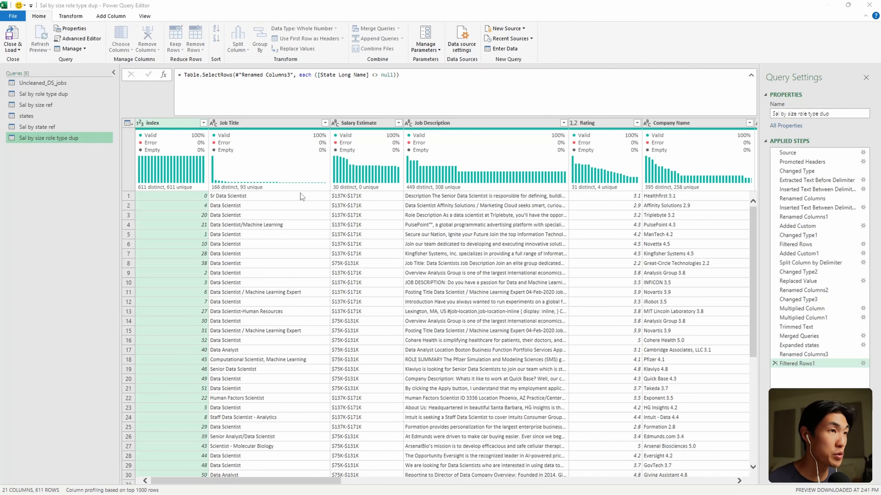
{"action": "left_click", "coordinate": [383, 166]}
{"action": "scroll", "coordinate": [499, 216], "scroll_direction": "down", "scroll_amount": 1}
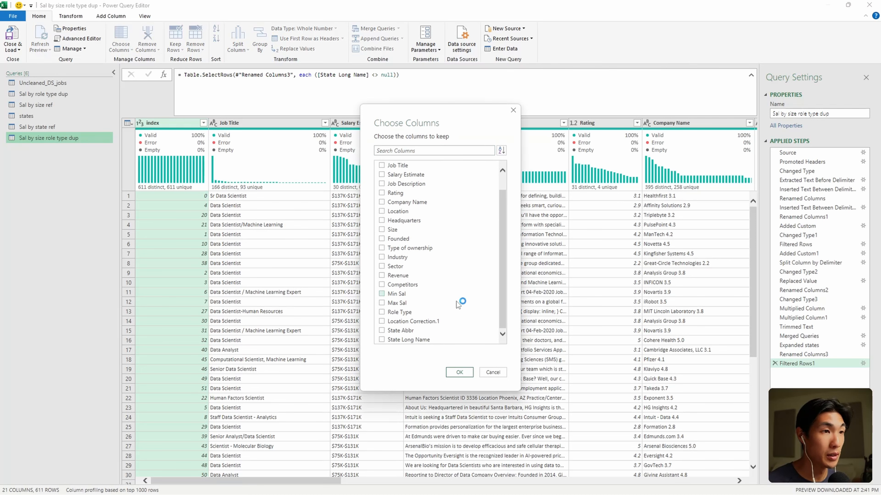
{"action": "left_click", "coordinate": [382, 312]}
{"action": "left_click", "coordinate": [381, 303]}
{"action": "left_click", "coordinate": [382, 294]}
{"action": "left_click", "coordinate": [382, 229]}
{"action": "left_click", "coordinate": [457, 372]}
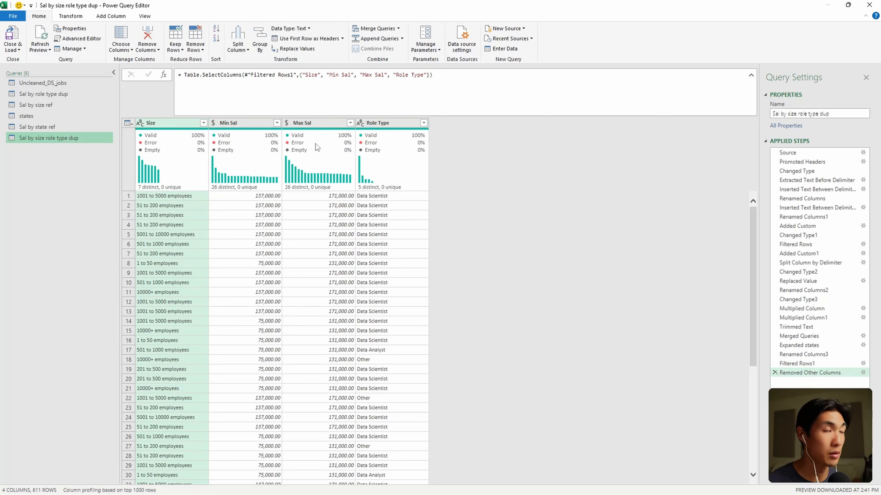
- Set up a grouping by Size and Role Type with a Count of rows and an All Rows aggregation named allrows
{"action": "left_click", "coordinate": [380, 122], "text": "ctrl"}
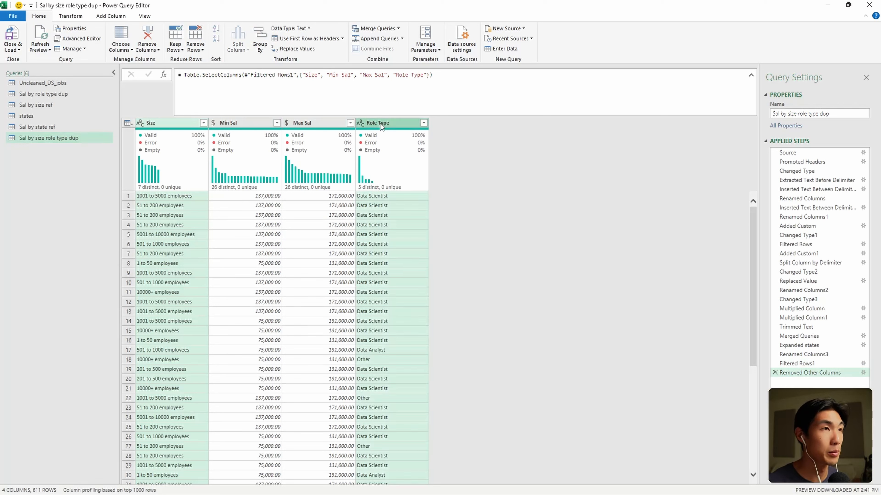
{"action": "left_click", "coordinate": [78, 17]}
{"action": "left_click", "coordinate": [12, 38]}
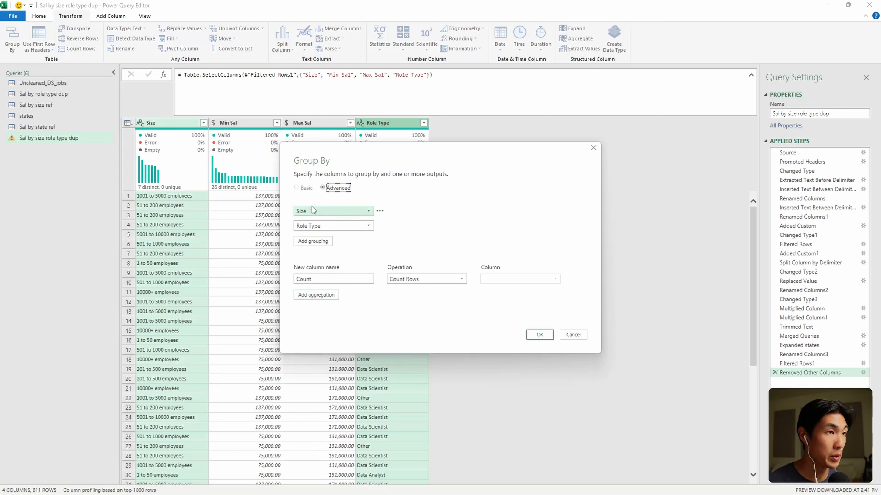
{"action": "left_click", "coordinate": [317, 296]}
{"action": "left_click", "coordinate": [418, 295]}
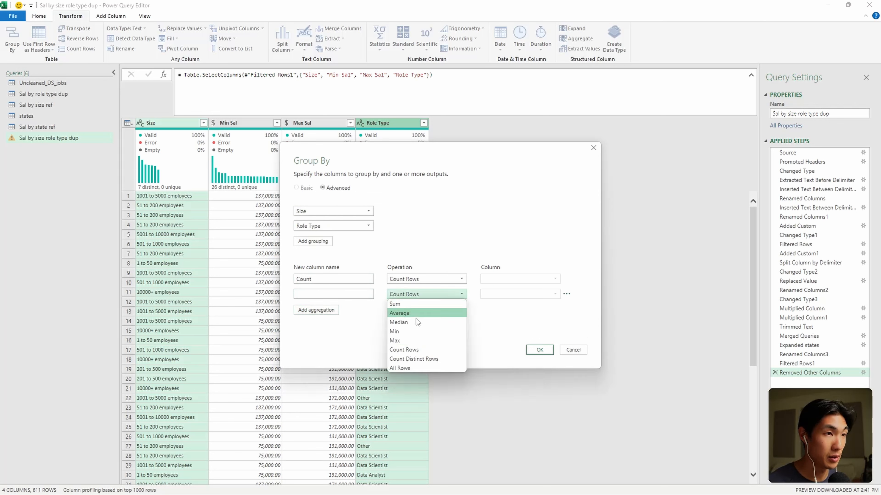
{"action": "left_click", "coordinate": [416, 367]}
{"action": "left_click", "coordinate": [341, 294]}
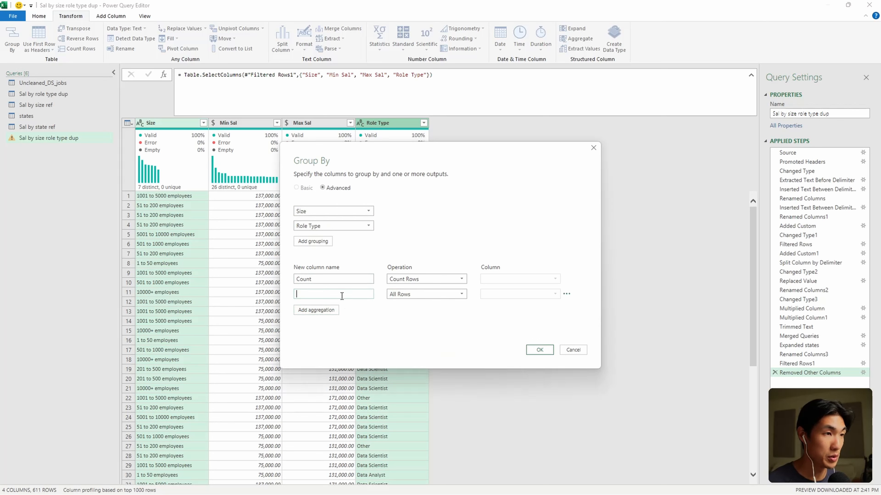
- Add two Average aggregations to the grouping, one on Min Sal and one on Max Sal
{"action": "left_click", "coordinate": [335, 310]}
{"action": "left_click", "coordinate": [415, 310]}
{"action": "left_click", "coordinate": [413, 329]}
{"action": "left_click", "coordinate": [489, 309]}
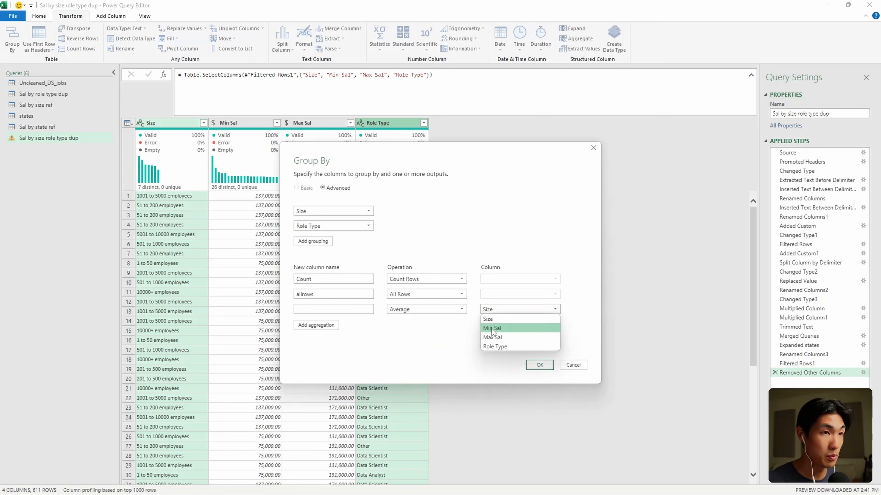
{"action": "left_click", "coordinate": [492, 328]}
{"action": "left_click", "coordinate": [332, 325]}
{"action": "left_click", "coordinate": [414, 324]}
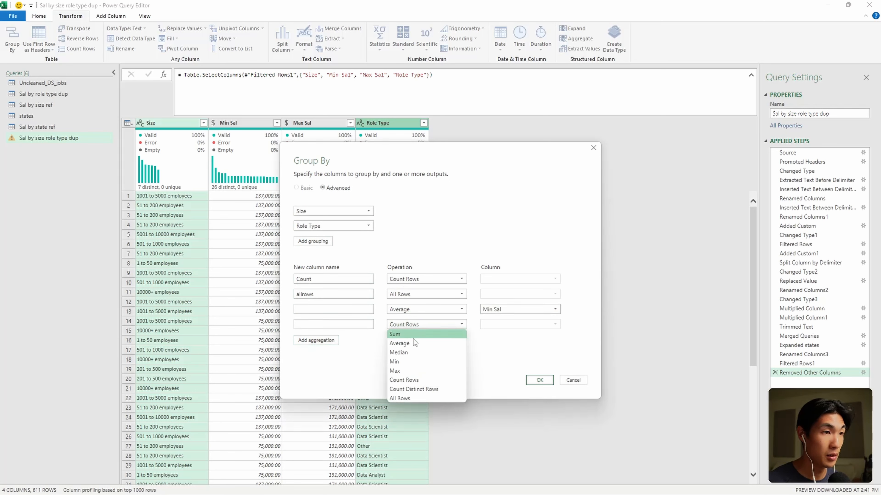
{"action": "left_click", "coordinate": [414, 343]}
{"action": "left_click", "coordinate": [517, 325]}
{"action": "left_click", "coordinate": [500, 352]}
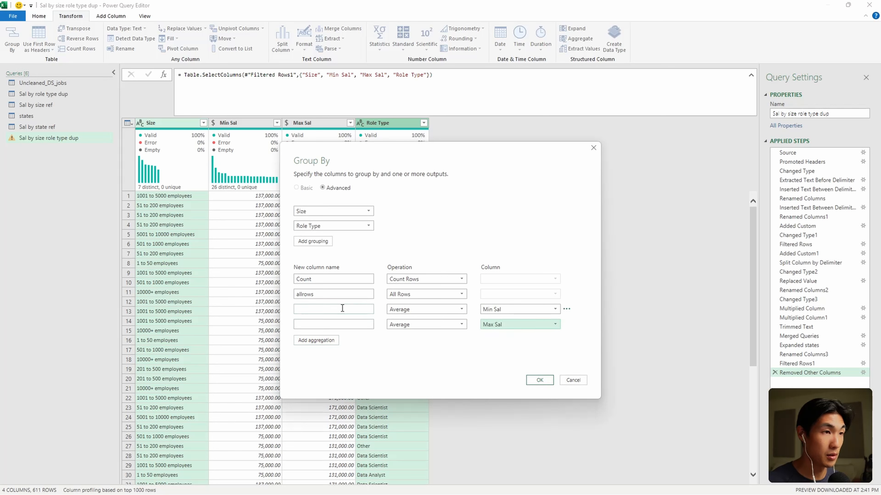
- Name the two average columns avg min sal and avg max sal, and apply the grouping
{"action": "left_click", "coordinate": [342, 308]}
{"action": "type", "text": "av"}
{"action": "left_click", "coordinate": [355, 327]}
{"action": "type", "text": "avg"}
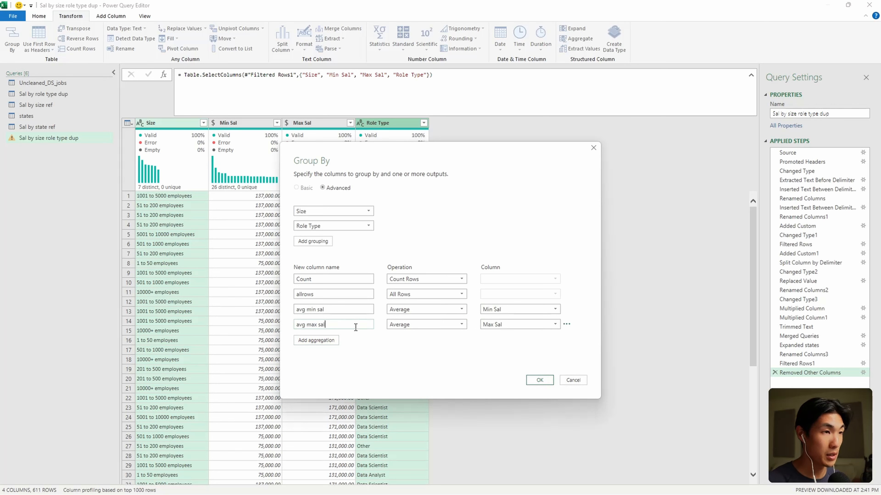
{"action": "left_click", "coordinate": [540, 380]}
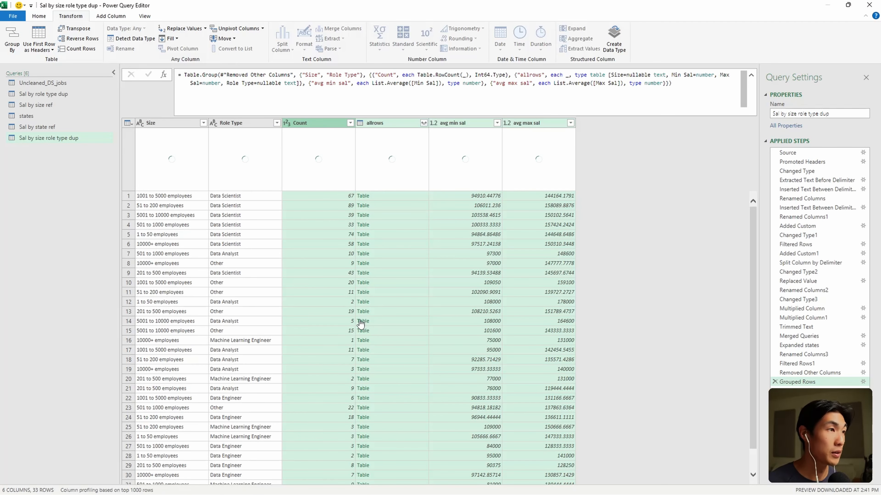
- Change avg min sal and avg max sal to Currency type and sort the rows by avg max sal in descending order
{"action": "right_click", "coordinate": [454, 124]}
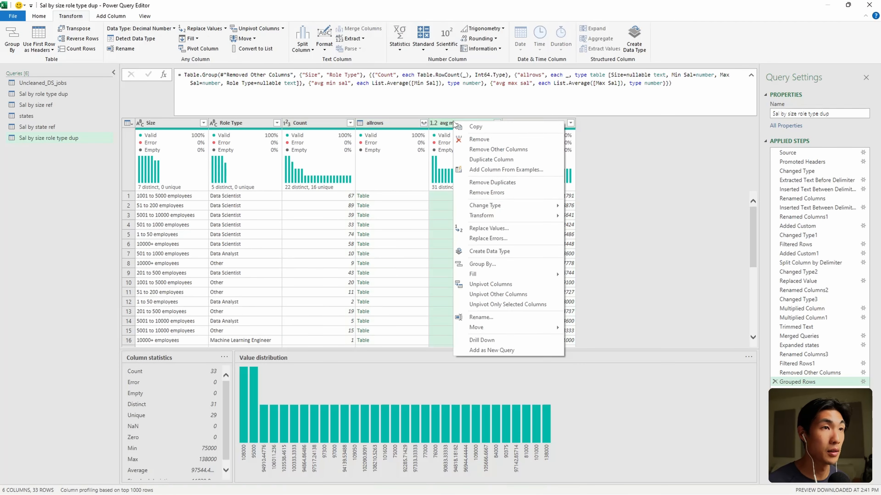
{"action": "left_click", "coordinate": [579, 184]}
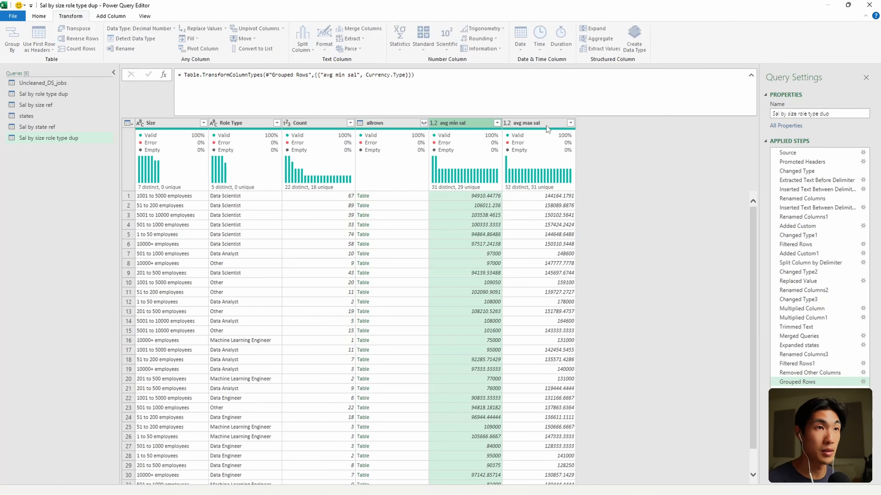
{"action": "right_click", "coordinate": [546, 125]}
{"action": "mouse_move", "coordinate": [594, 211]}
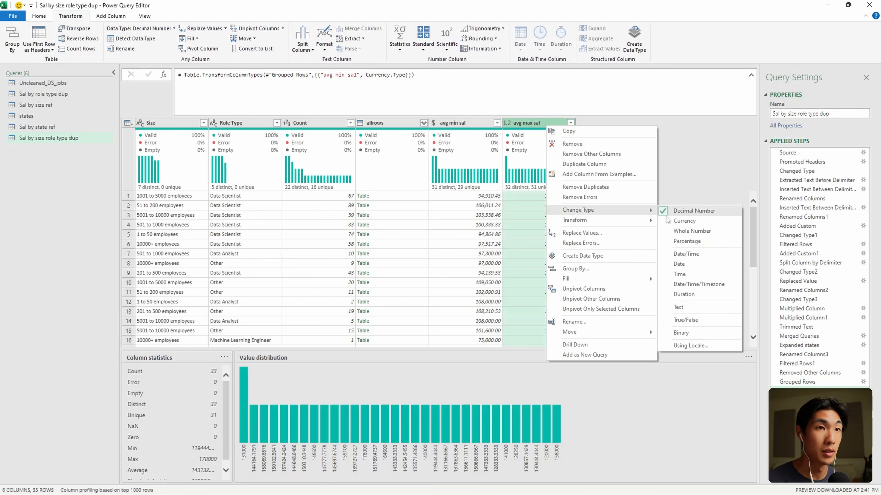
{"action": "left_click", "coordinate": [683, 222]}
{"action": "left_click", "coordinate": [570, 123]}
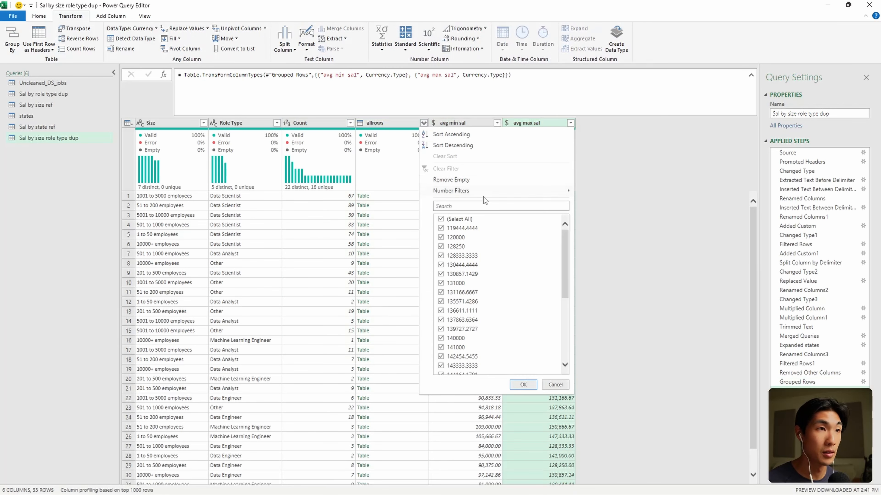
{"action": "left_click", "coordinate": [455, 145]}
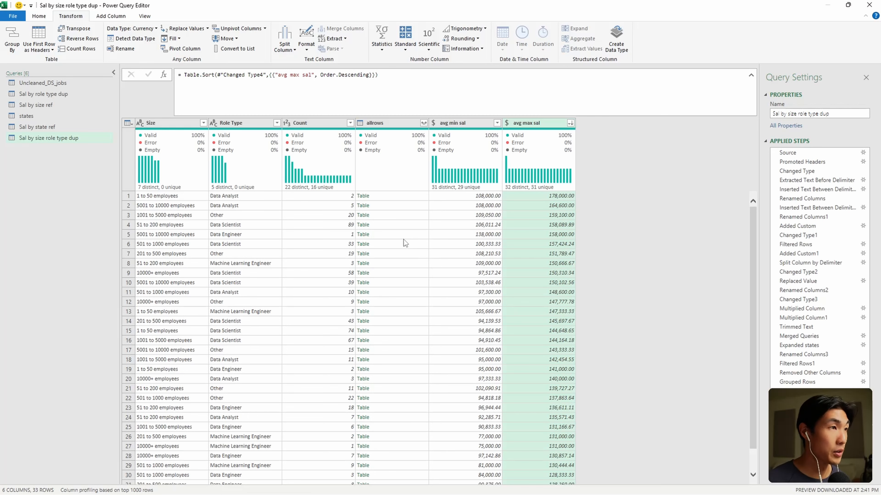
- Examine the top row's details and the sorted salary averages by company size and role type
{"action": "left_click", "coordinate": [134, 197]}
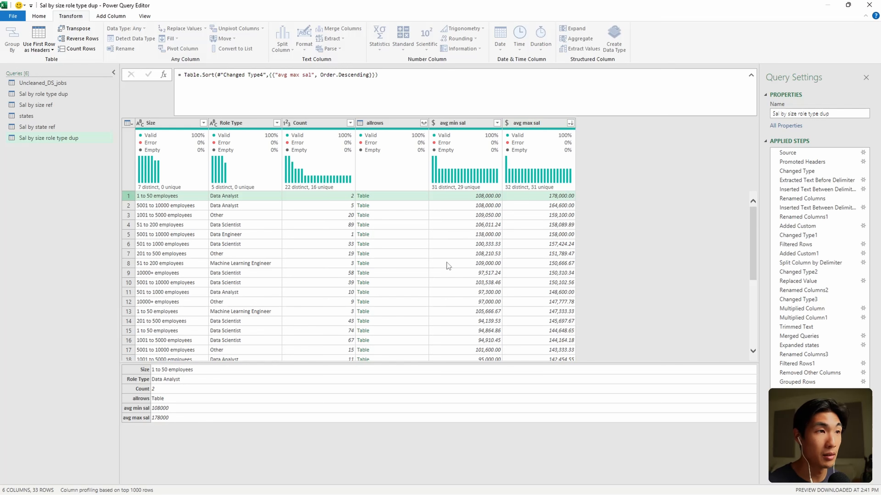
{"action": "scroll", "coordinate": [385, 284], "scroll_direction": "down", "scroll_amount": 1}
{"action": "scroll", "coordinate": [387, 285], "scroll_direction": "up", "scroll_amount": 1}
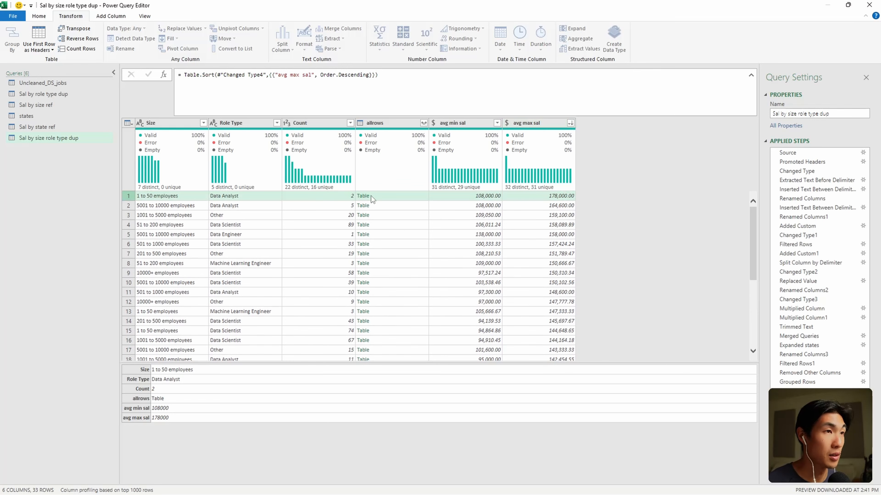
- Drill into the nested allrows table for the 1 to 50 employees Data Analyst group, and remove the resulting drill-down step
{"action": "left_click", "coordinate": [362, 196]}
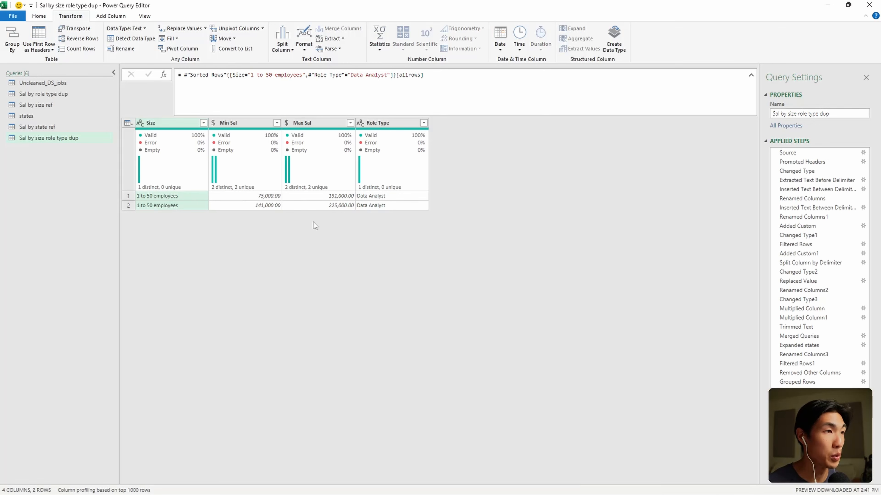
{"action": "left_click", "coordinate": [775, 409]}
{"action": "scroll", "coordinate": [405, 332], "scroll_direction": "down", "scroll_amount": 1}
{"action": "scroll", "coordinate": [407, 334], "scroll_direction": "up", "scroll_amount": 1}
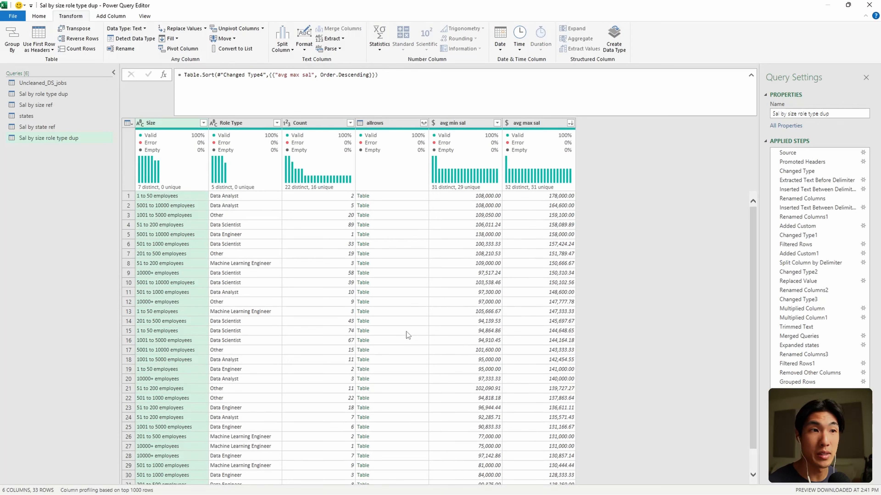